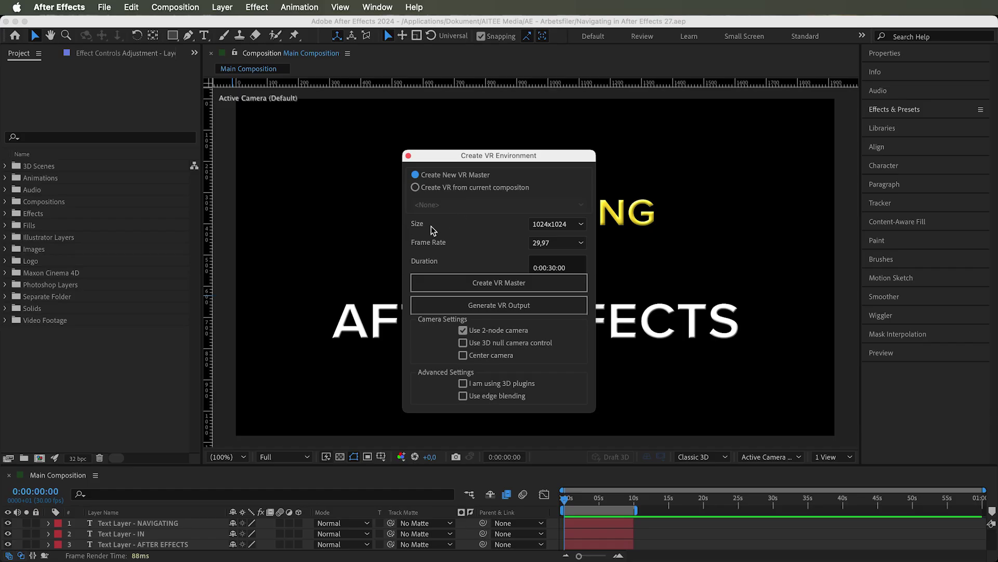
# Step: Set the size of the new VR master to 4096x4096
pyautogui.click(559, 224)
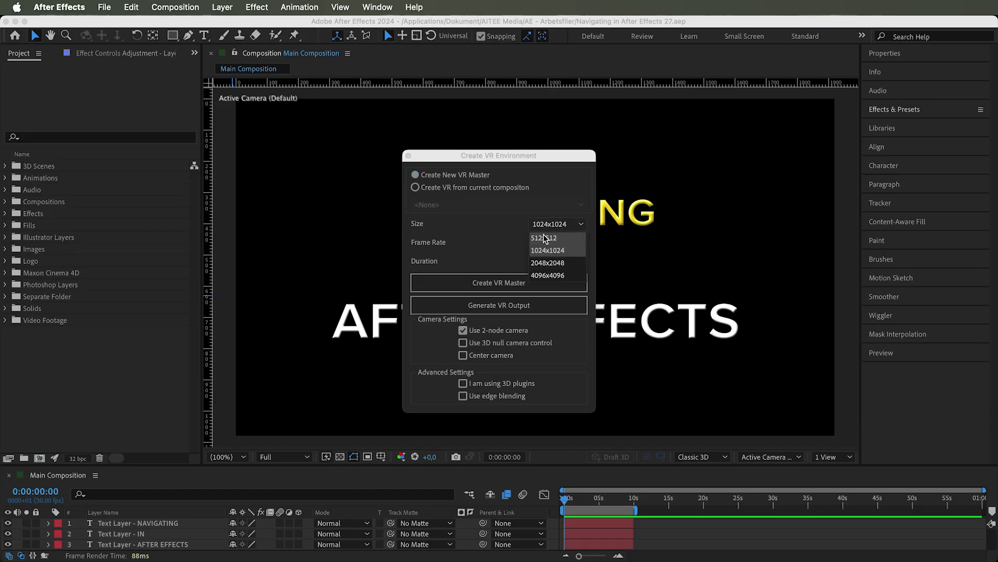
pyautogui.click(546, 239)
pyautogui.click(547, 225)
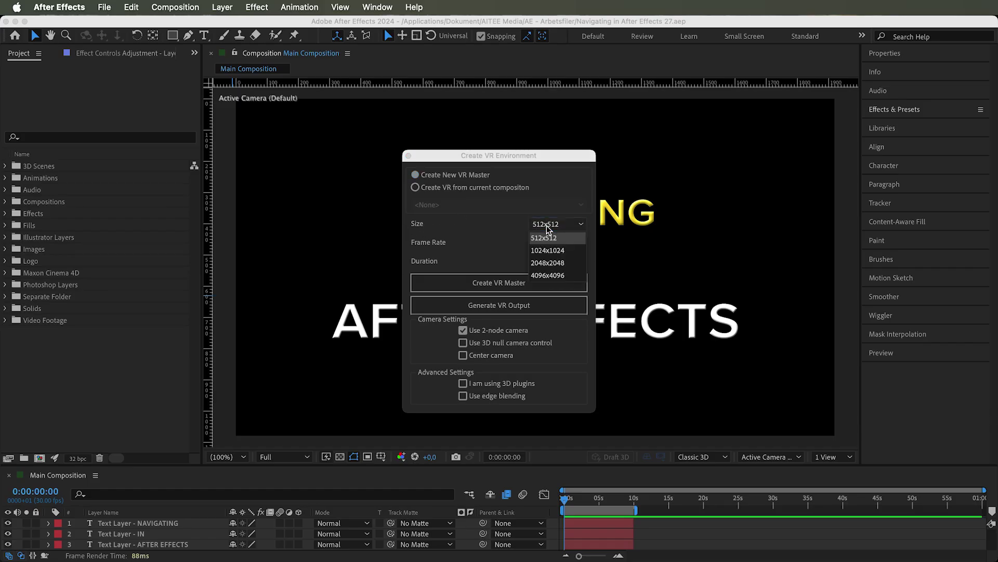
pyautogui.click(546, 275)
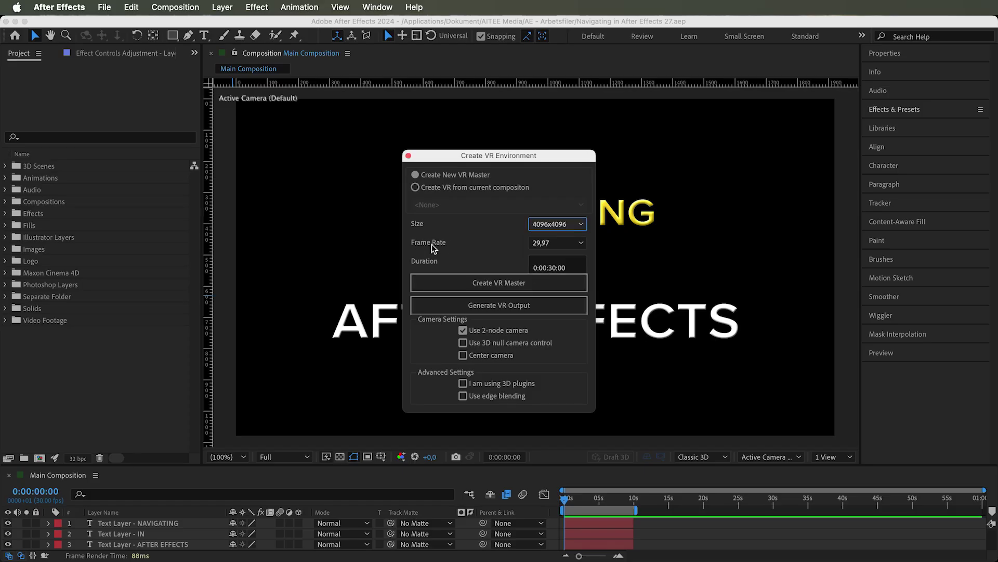
# Step: Set the new VR master's frame rate to 60 and its duration to 0:00:05:00
pyautogui.click(541, 244)
pyautogui.click(542, 259)
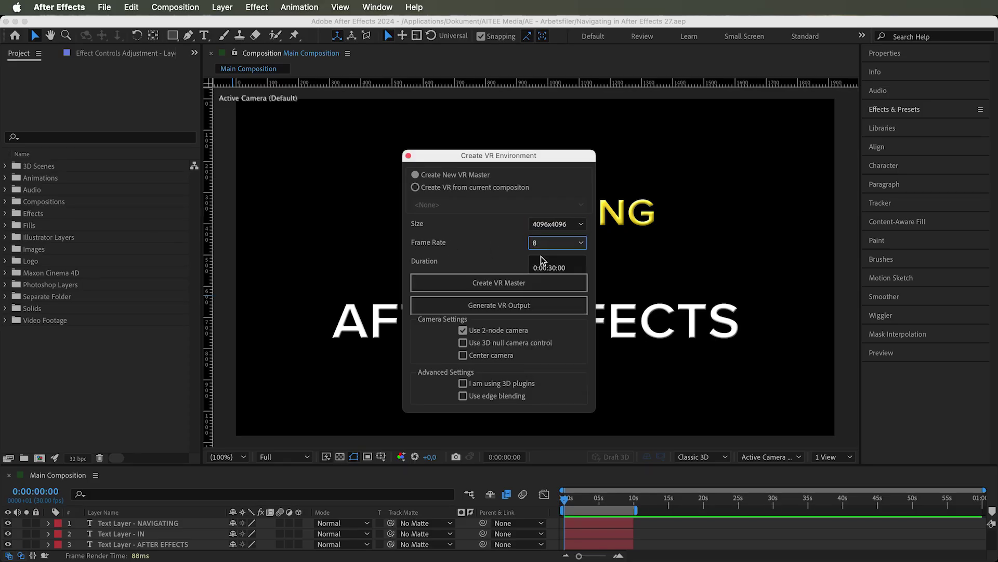
pyautogui.click(550, 245)
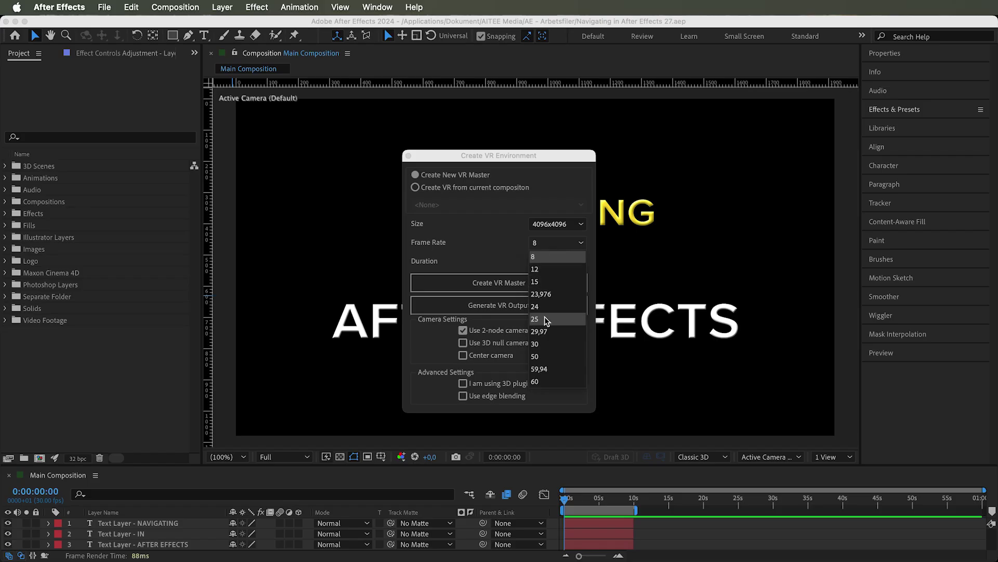
pyautogui.click(544, 383)
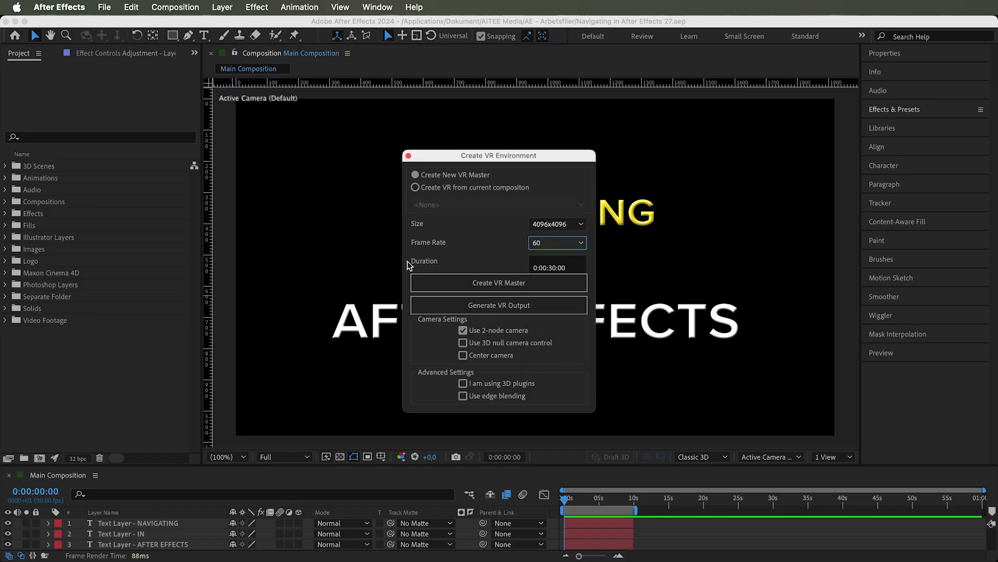
pyautogui.click(554, 267)
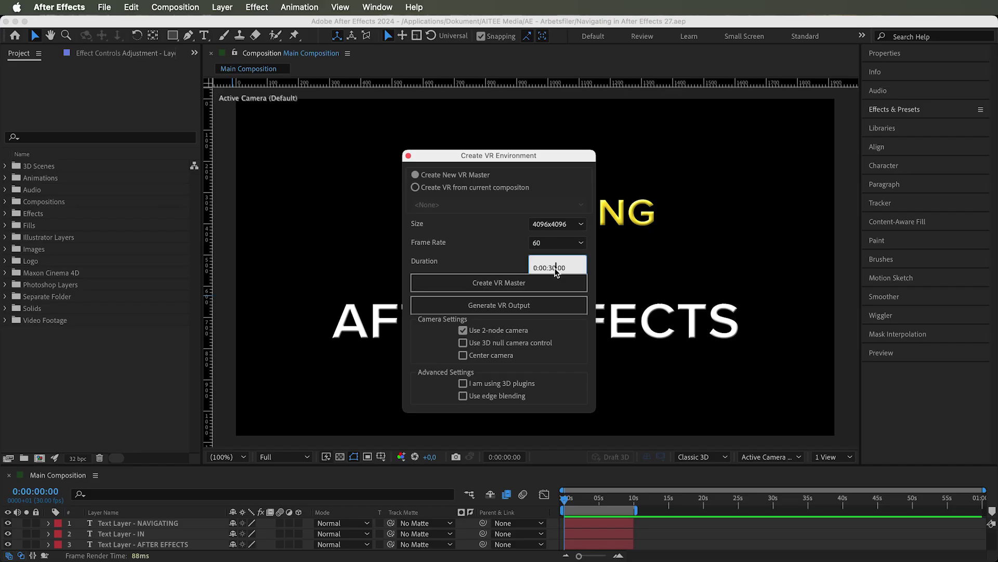
pyautogui.click(482, 260)
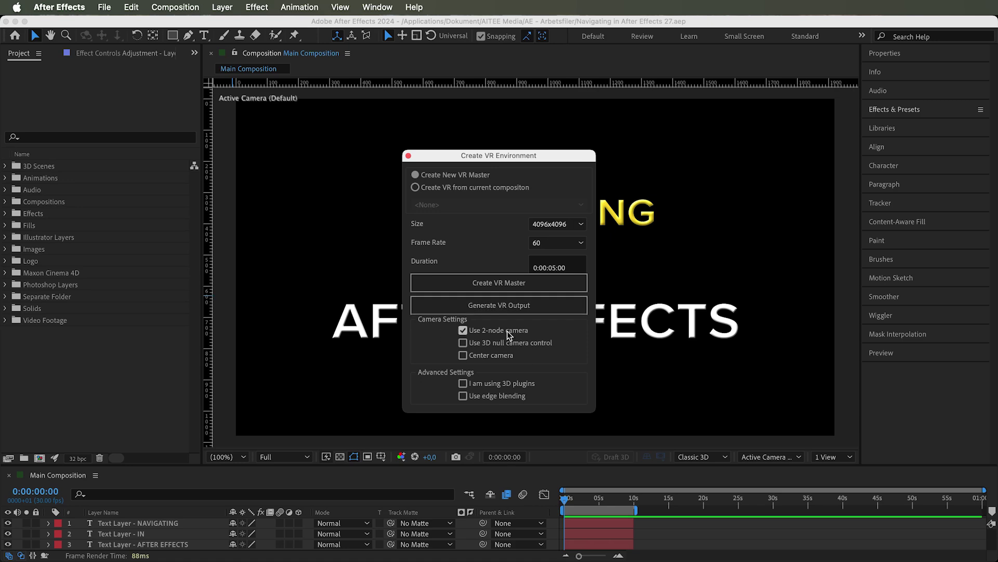
# Step: Try the Use 3D null camera control and Center camera options in the camera settings
pyautogui.click(463, 355)
pyautogui.click(464, 343)
pyautogui.click(463, 355)
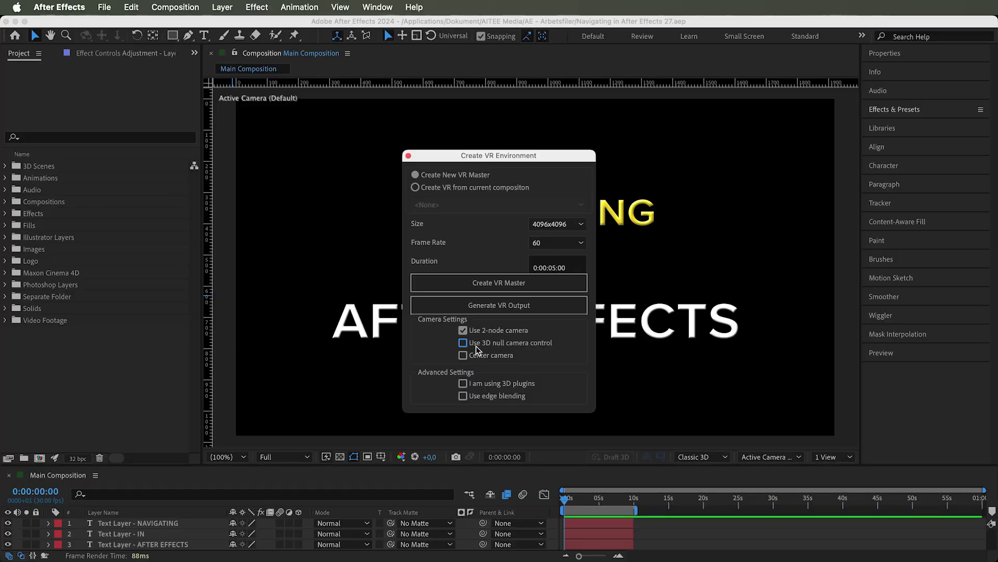
pyautogui.click(472, 357)
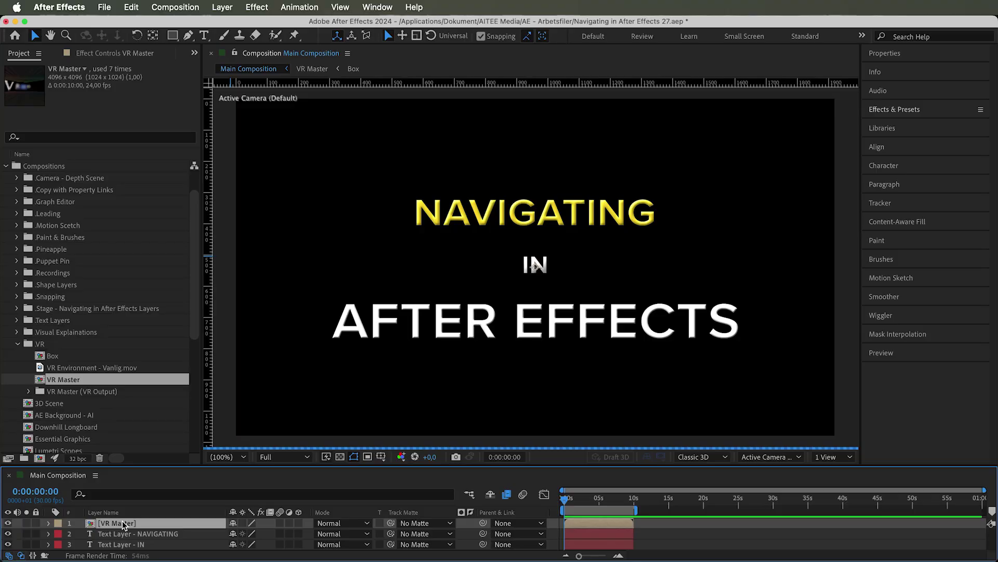
# Step: Open the VR Master composition from its layer in Main Composition and select the VR Master Camera layer
pyautogui.doubleClick(124, 523)
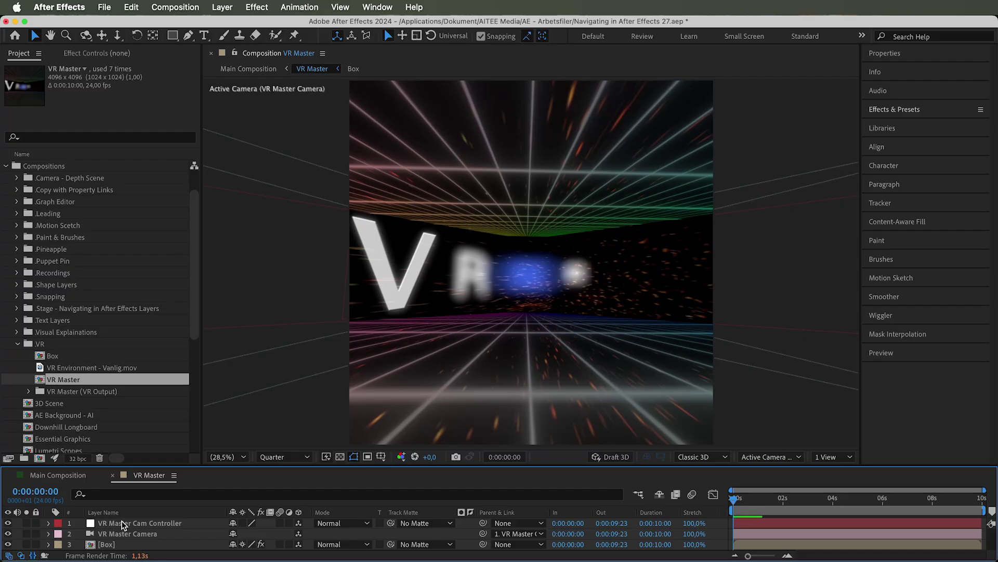
pyautogui.click(125, 524)
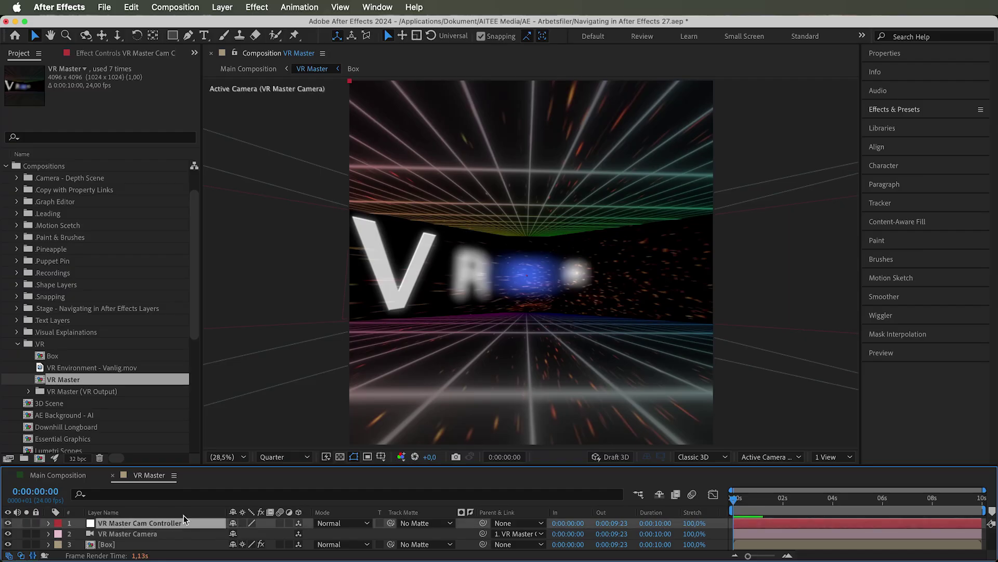
pyautogui.click(125, 534)
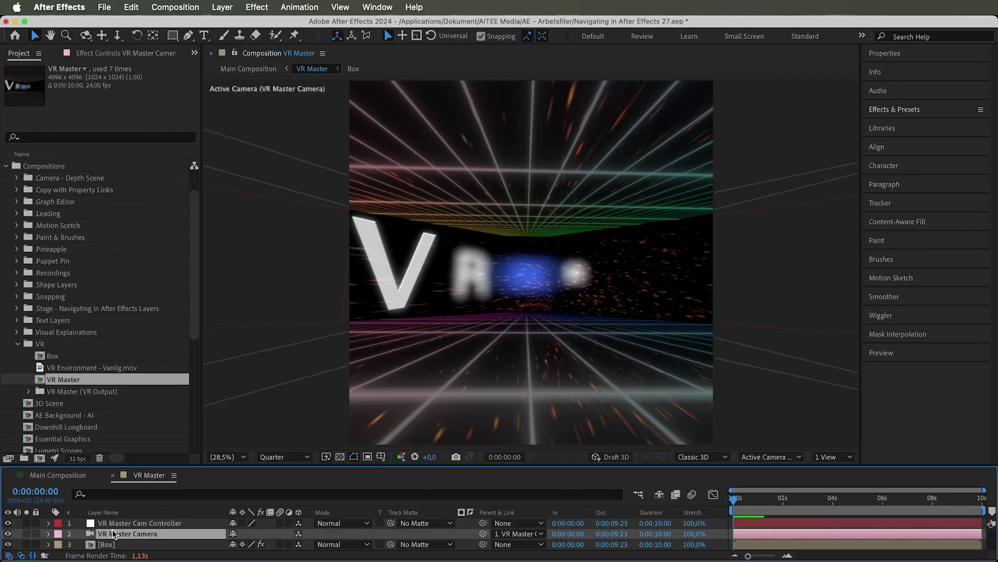
# Step: Examine the Transform properties and Camera Options of the VR Master Camera layer in an enlarged timeline, and collapse the layer
pyautogui.click(48, 532)
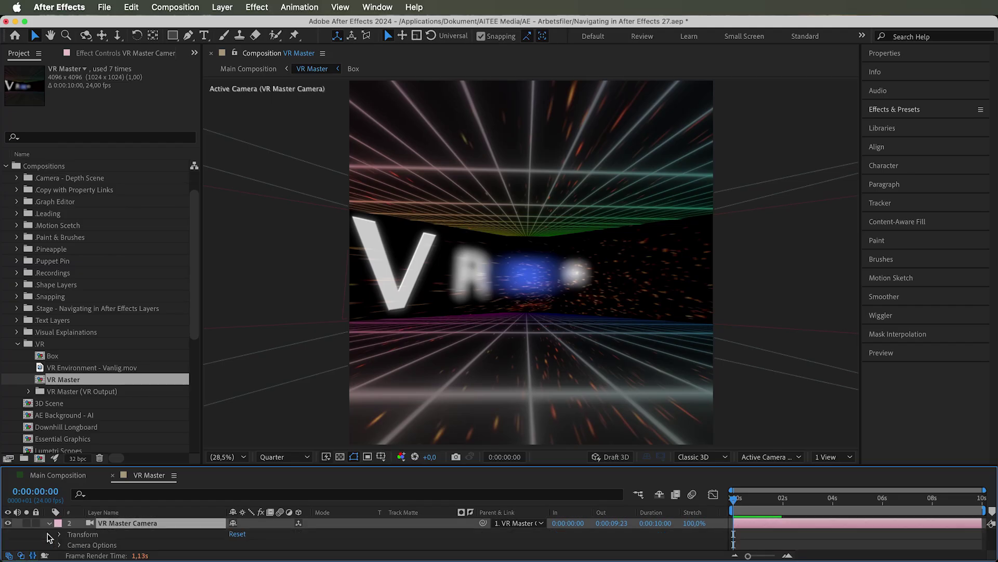
pyautogui.moveTo(111, 466); pyautogui.dragTo(119, 409)
pyautogui.click(60, 478)
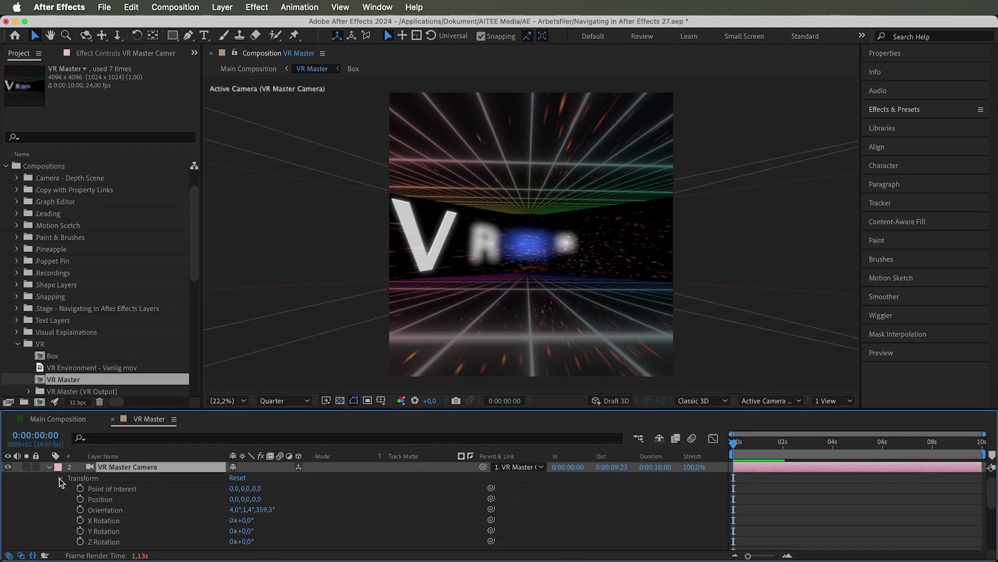
pyautogui.scroll(-2, 98, 482)
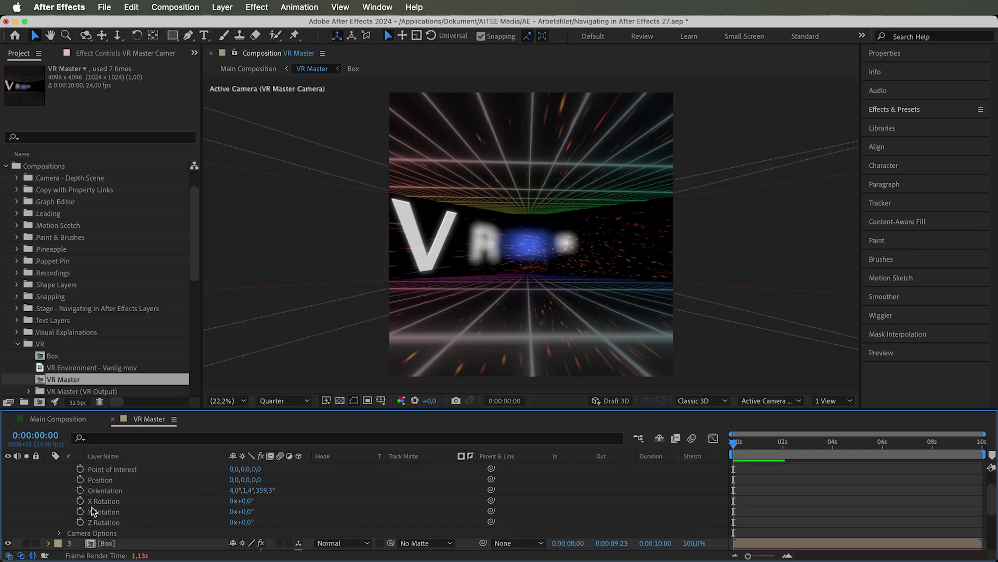
pyautogui.click(59, 533)
pyautogui.scroll(-15, 179, 500)
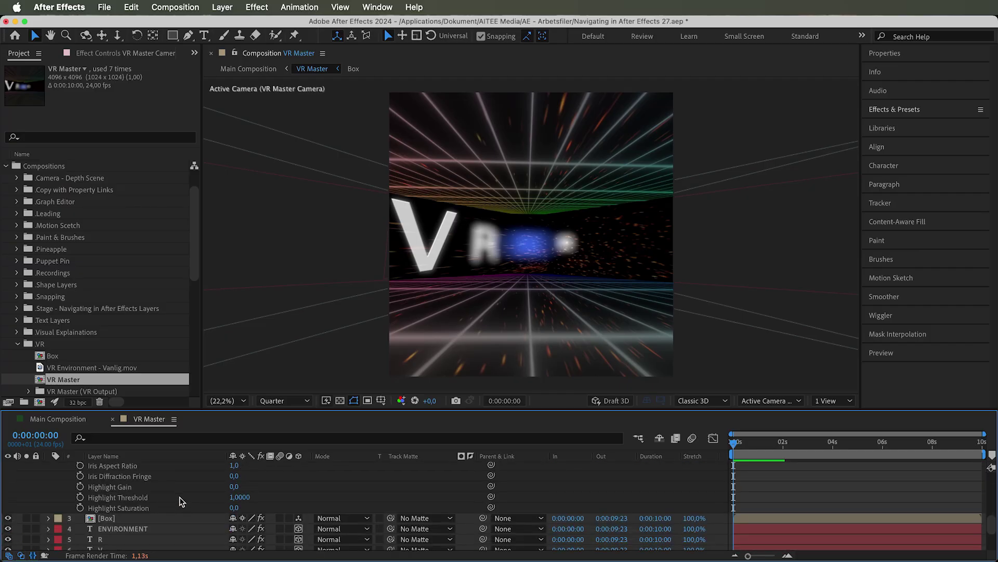
pyautogui.scroll(8, 180, 497)
pyautogui.scroll(5, 61, 509)
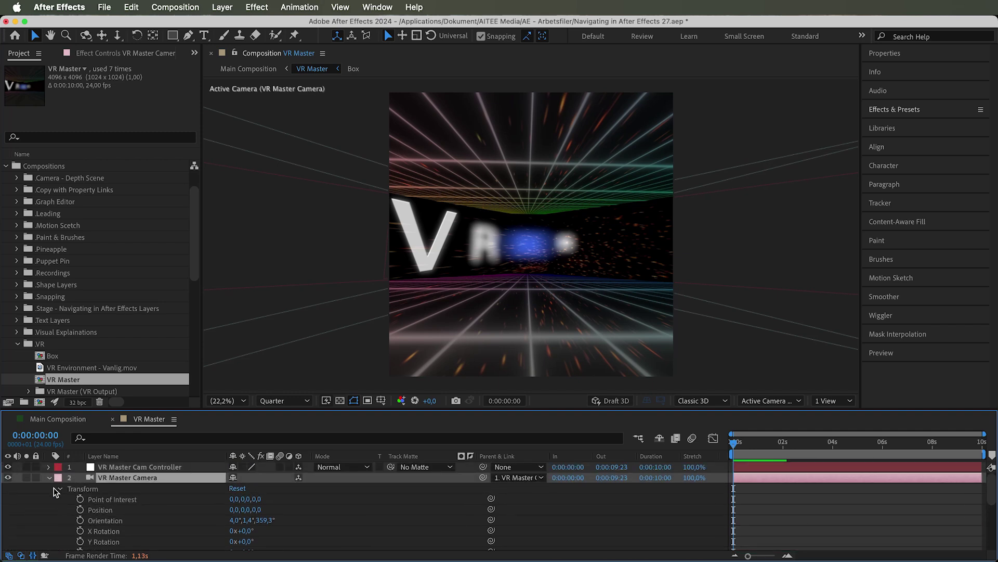
pyautogui.click(57, 489)
pyautogui.click(50, 477)
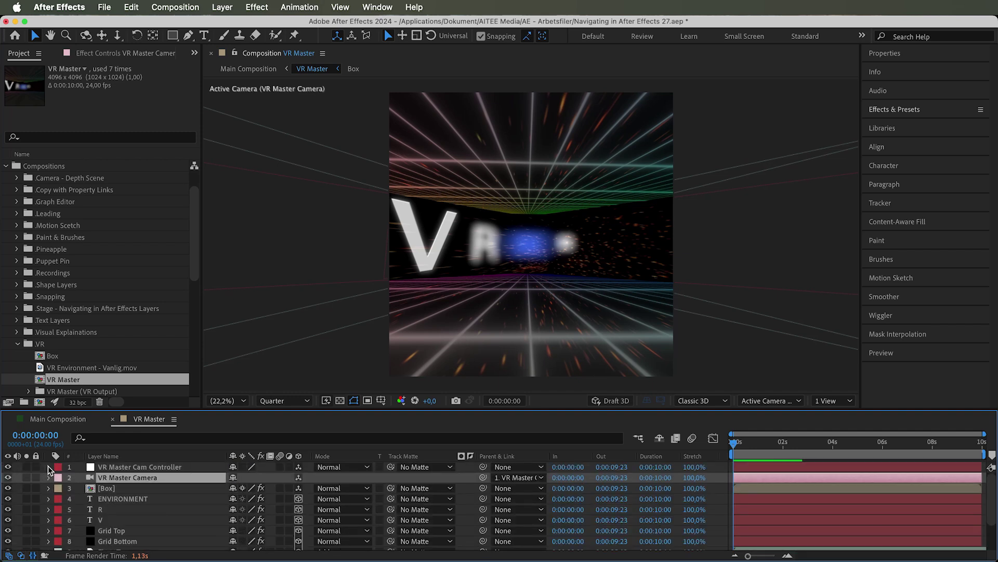
# Step: Examine the Transform and Material Options properties of the VR Master Cam Controller layer and collapse it
pyautogui.click(48, 466)
pyautogui.click(57, 477)
pyautogui.scroll(-3, 62, 481)
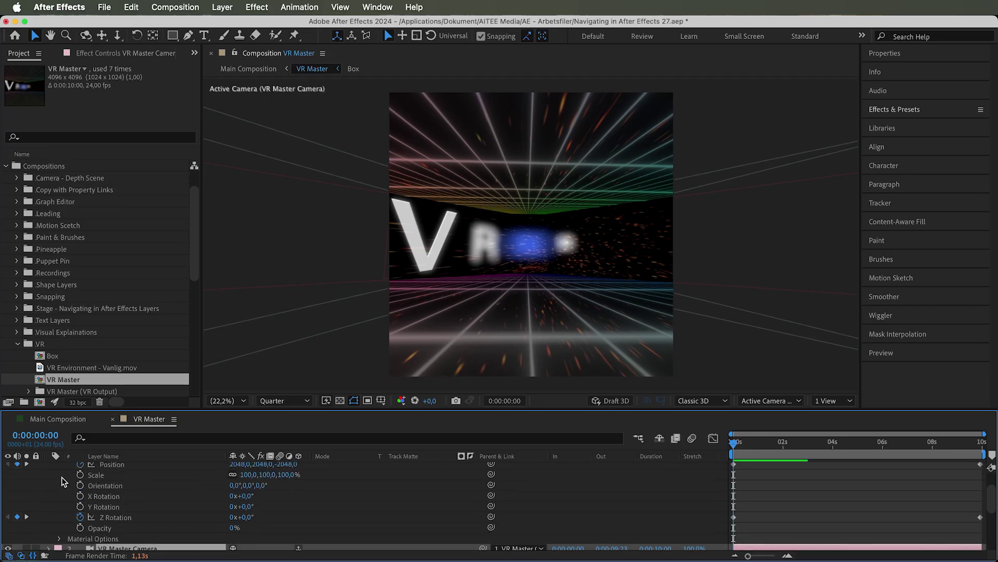
pyautogui.scroll(2, 61, 480)
pyautogui.click(61, 479)
pyautogui.click(59, 490)
pyautogui.scroll(-2, 61, 491)
pyautogui.scroll(2, 61, 491)
pyautogui.click(59, 484)
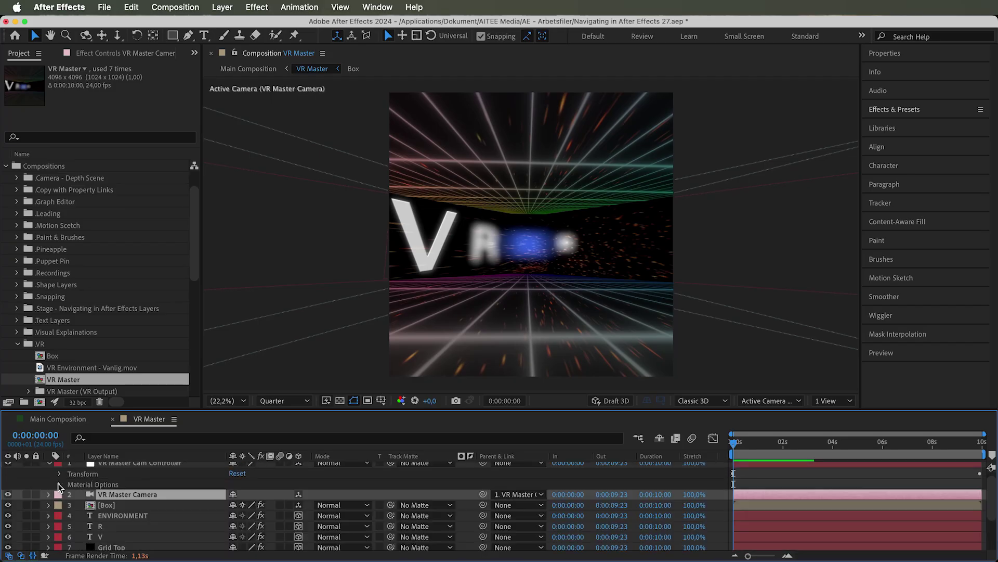
pyautogui.click(50, 466)
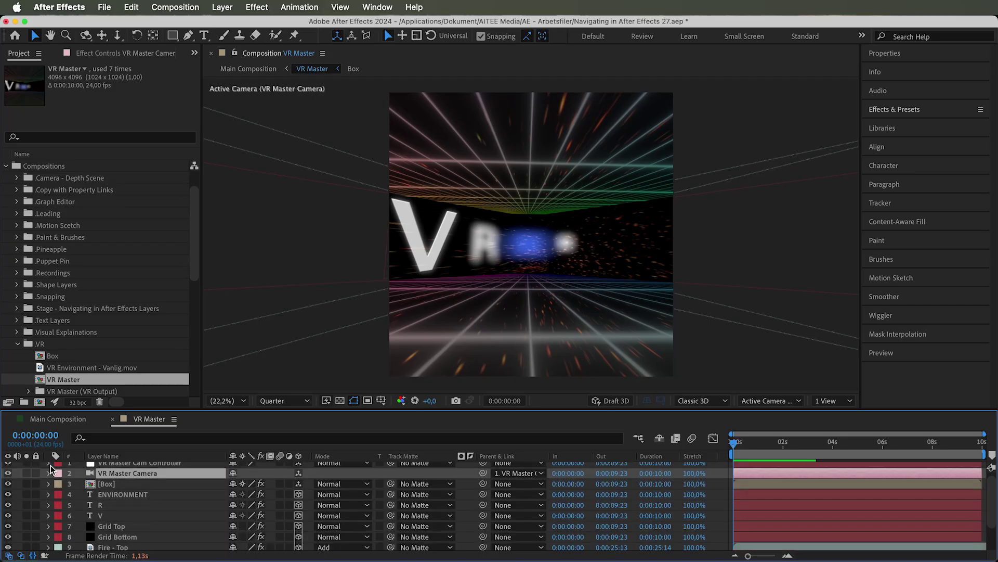
# Step: Reveal only the keyframed properties of the VR Master Cam Controller layer and select its Position keyframes
pyautogui.click(117, 467)
pyautogui.press('u')
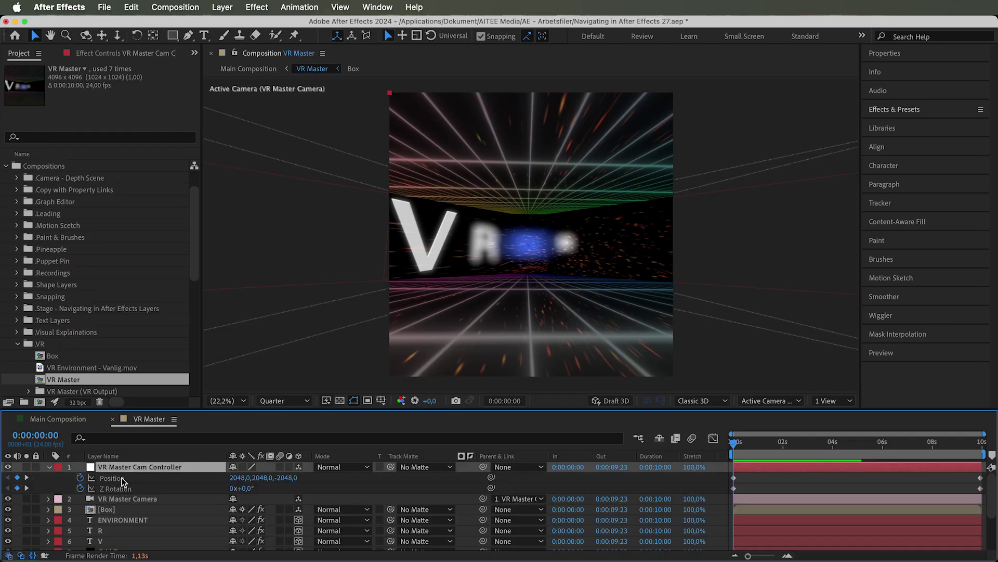
pyautogui.click(123, 478)
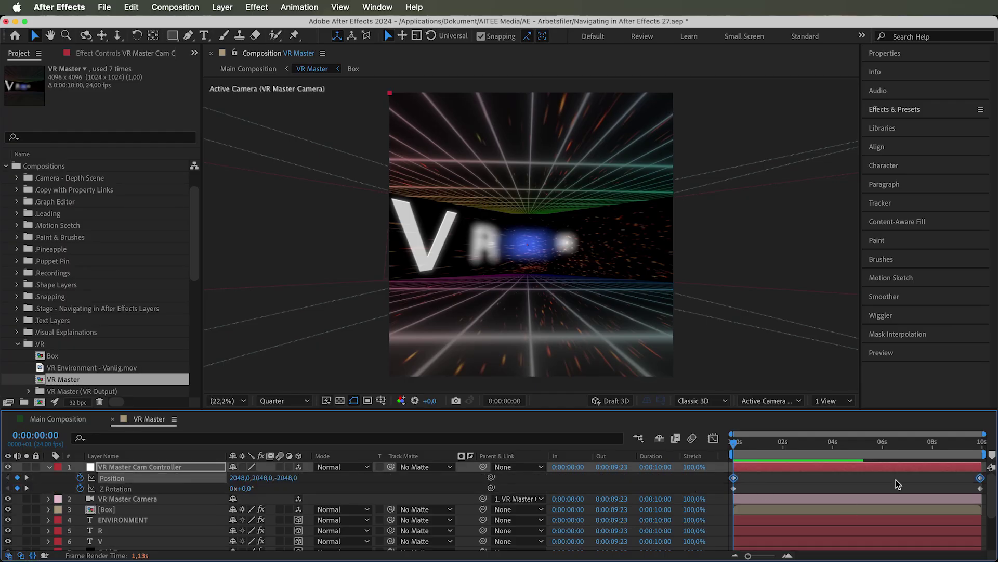
# Step: Preview the camera controller's animation by scrubbing the start of VR Master and playing it from 0:00:00:00 with the Box layer selected
pyautogui.moveTo(734, 442)
pyautogui.mouseDown()
pyautogui.moveTo(986, 446)
pyautogui.moveTo(740, 431)
pyautogui.mouseUp()
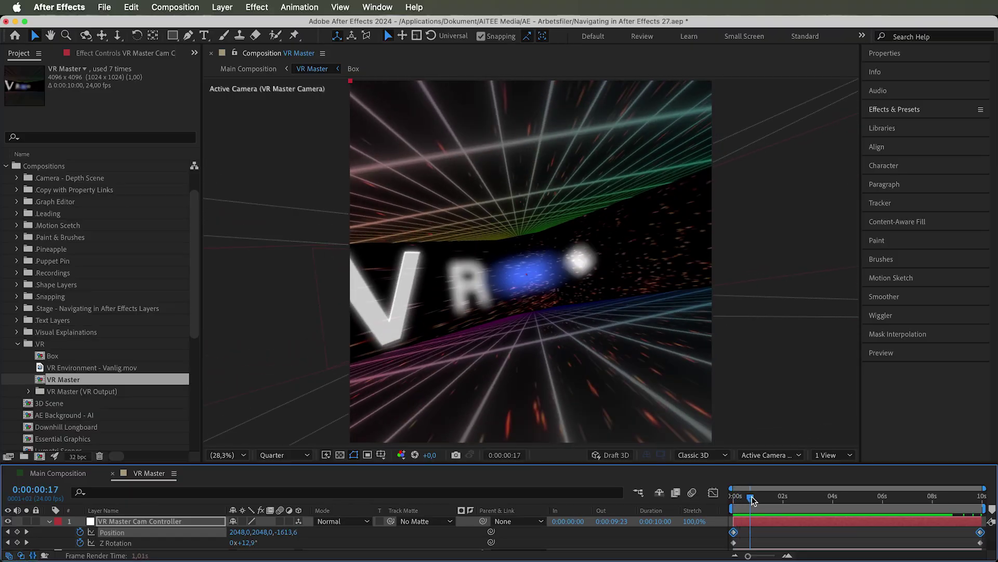
pyautogui.moveTo(759, 497); pyautogui.dragTo(732, 497)
pyautogui.moveTo(697, 467); pyautogui.dragTo(674, 429)
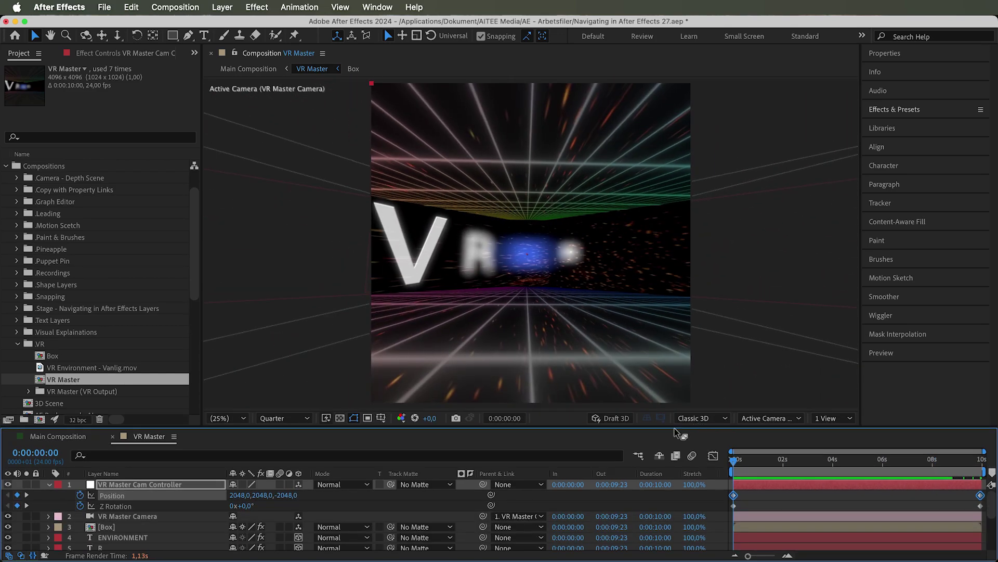
pyautogui.click(111, 529)
pyautogui.press('space')
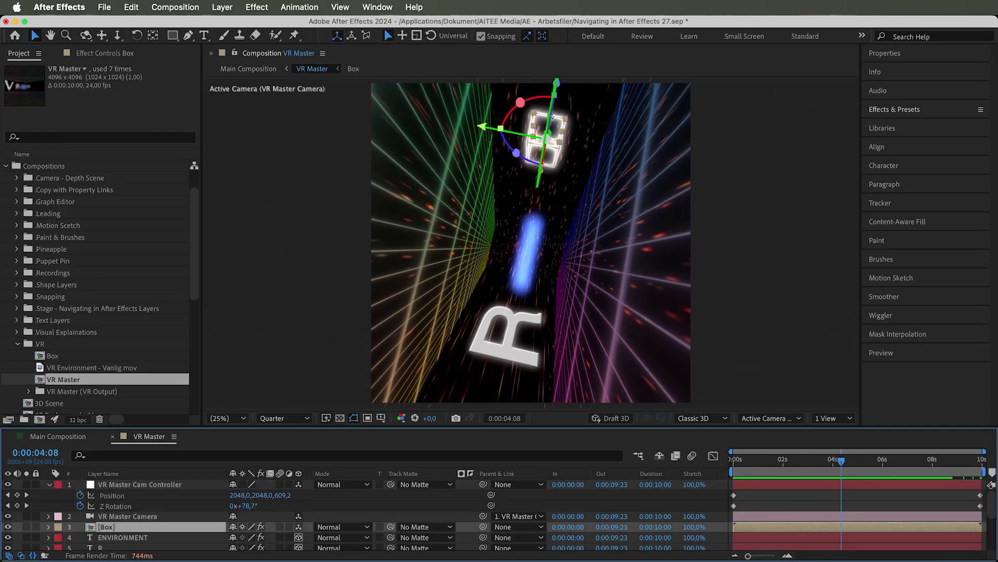
# Step: Open the Box composition and inspect each of its shape layers individually, from Shape Layer 6 to Shape Layer 1
pyautogui.doubleClick(117, 527)
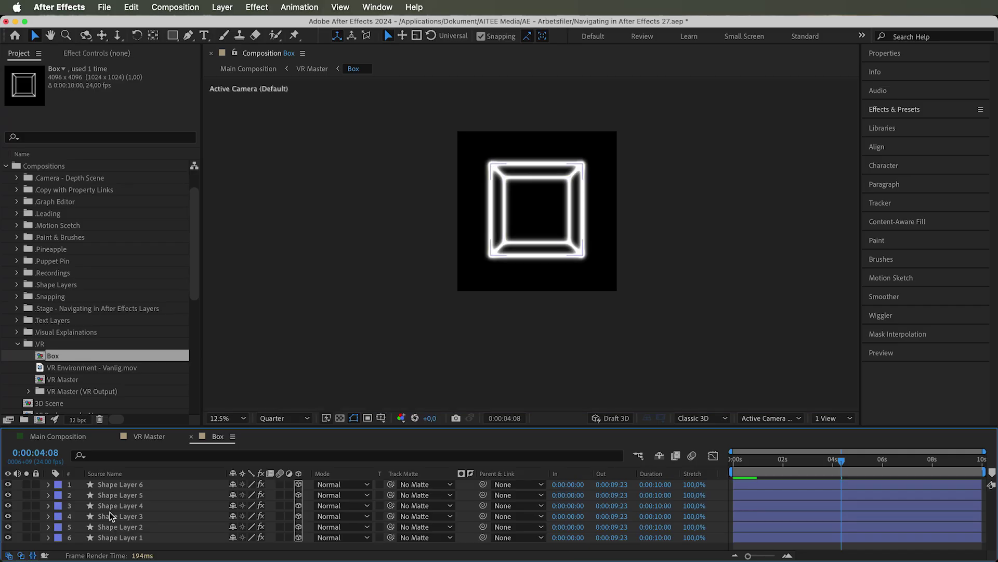
pyautogui.click(130, 485)
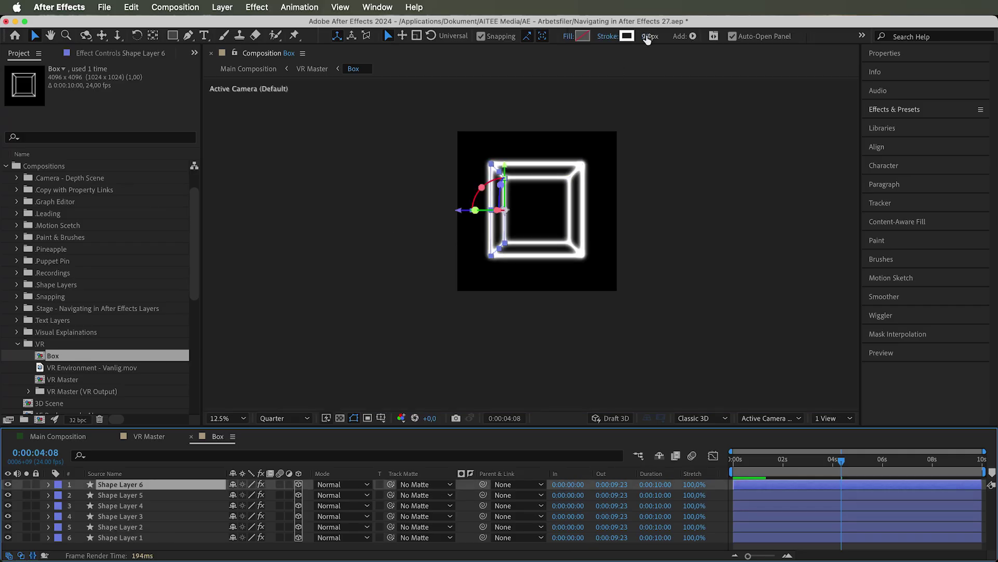
pyautogui.click(115, 495)
pyautogui.click(117, 505)
pyautogui.click(117, 516)
pyautogui.click(118, 527)
pyautogui.click(120, 537)
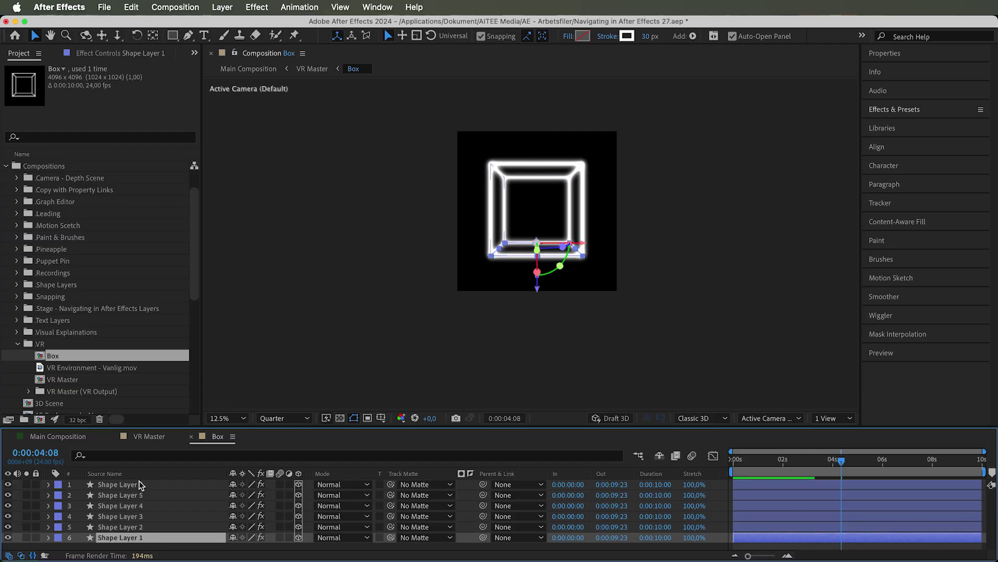
# Step: Select and expand all six shape layers of the box, and examine the Transform properties of Shape Layer 6
pyautogui.keyDown('shift'); pyautogui.click(140, 484); pyautogui.keyUp('shift')
pyautogui.click(48, 489)
pyautogui.scroll(-5, 78, 520)
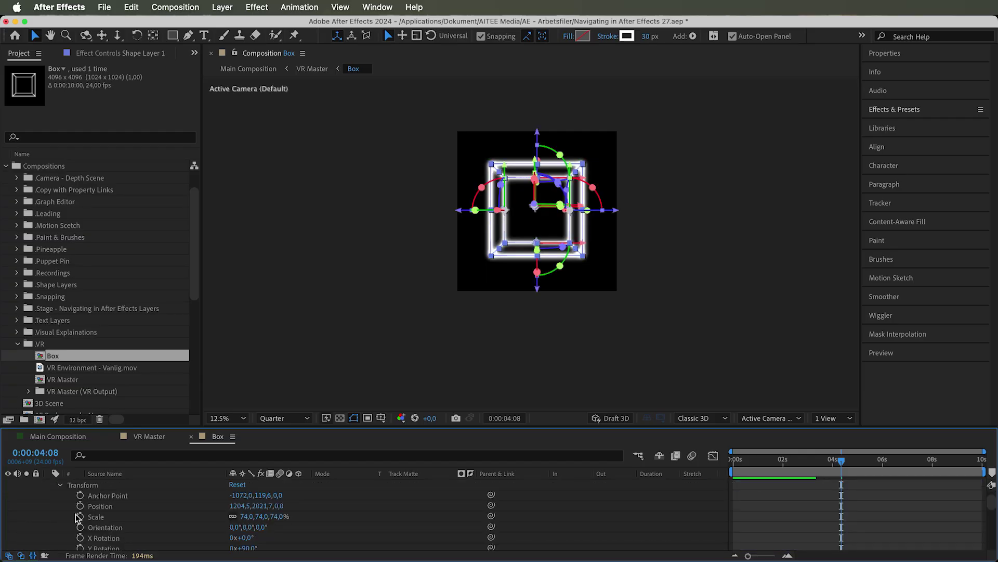
pyautogui.scroll(-4, 113, 513)
pyautogui.scroll(7, 113, 514)
pyautogui.scroll(-4, 194, 514)
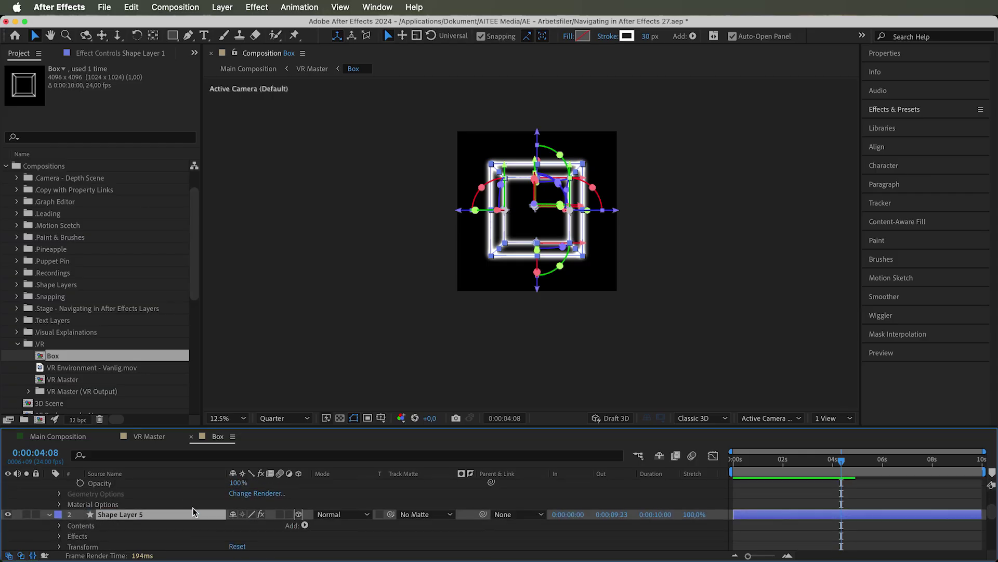
# Step: Examine the Transform properties of Shape Layer 5 and Shape Layer 4, including their rotations
pyautogui.click(59, 532)
pyautogui.scroll(-6, 62, 533)
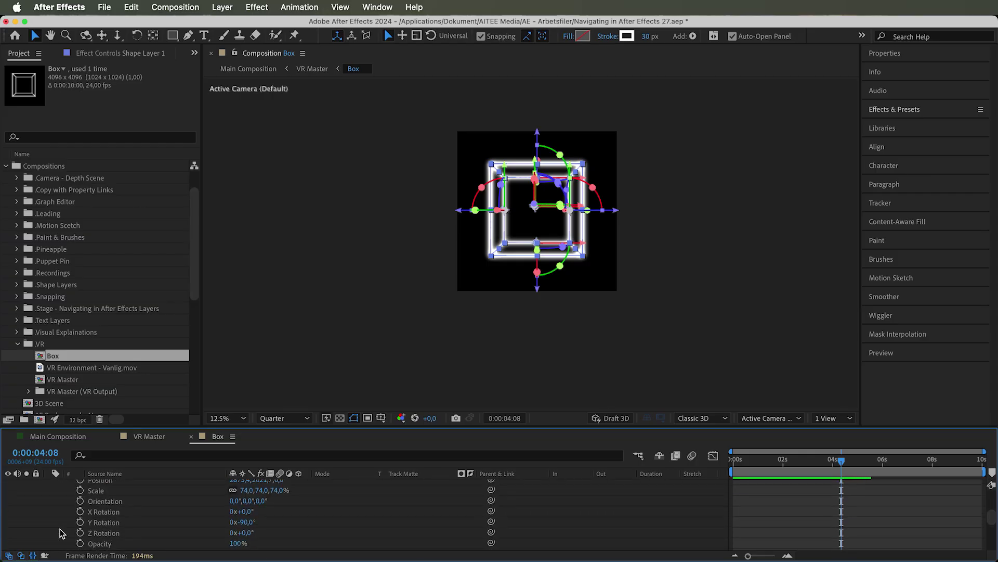
pyautogui.click(59, 520)
pyautogui.scroll(-5, 60, 524)
pyautogui.scroll(-5, 58, 522)
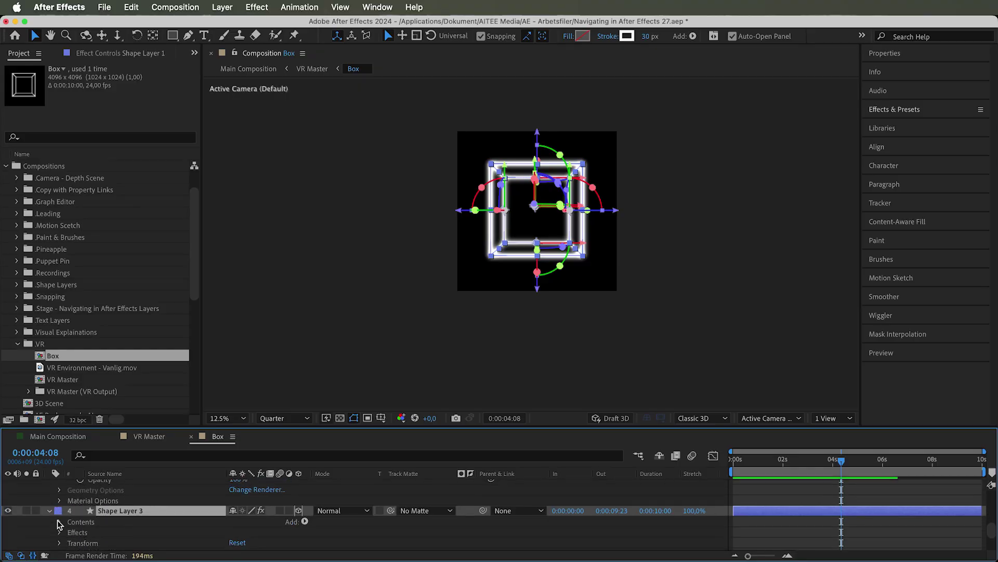
# Step: Examine the Transform properties of the remaining box sides, Shape Layer 3, Shape Layer 2 and Shape Layer 1
pyautogui.click(58, 511)
pyautogui.scroll(-4, 59, 511)
pyautogui.scroll(-4, 60, 516)
pyautogui.click(61, 514)
pyautogui.scroll(-4, 59, 520)
pyautogui.scroll(-4, 59, 524)
pyautogui.click(58, 522)
pyautogui.scroll(-4, 59, 527)
pyautogui.scroll(-2, 61, 535)
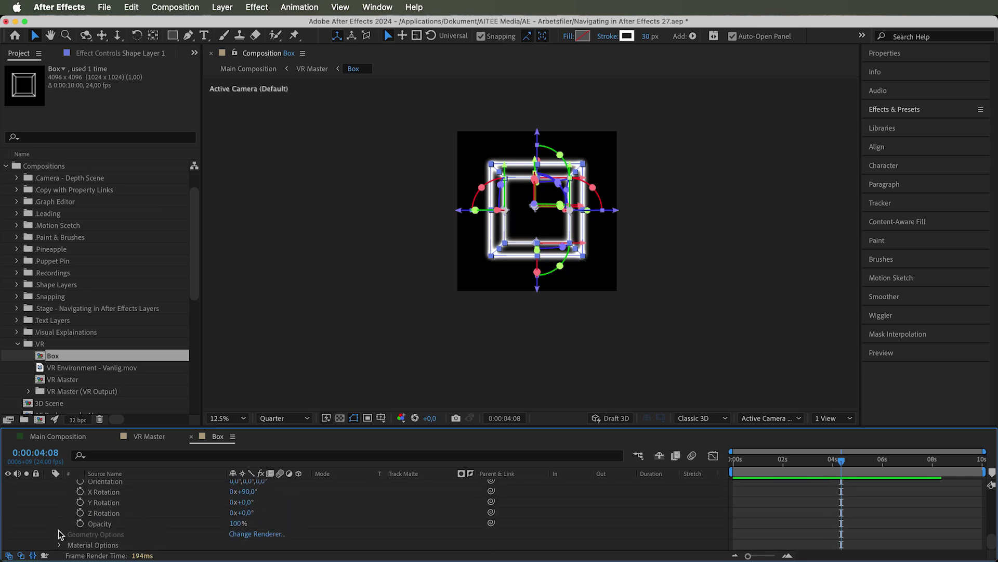
# Step: Expand the effects of Shape Layer 1 and examine its AfterGlow effect stack
pyautogui.scroll(4, 61, 535)
pyautogui.click(59, 506)
pyautogui.scroll(-1, 59, 506)
pyautogui.click(105, 496)
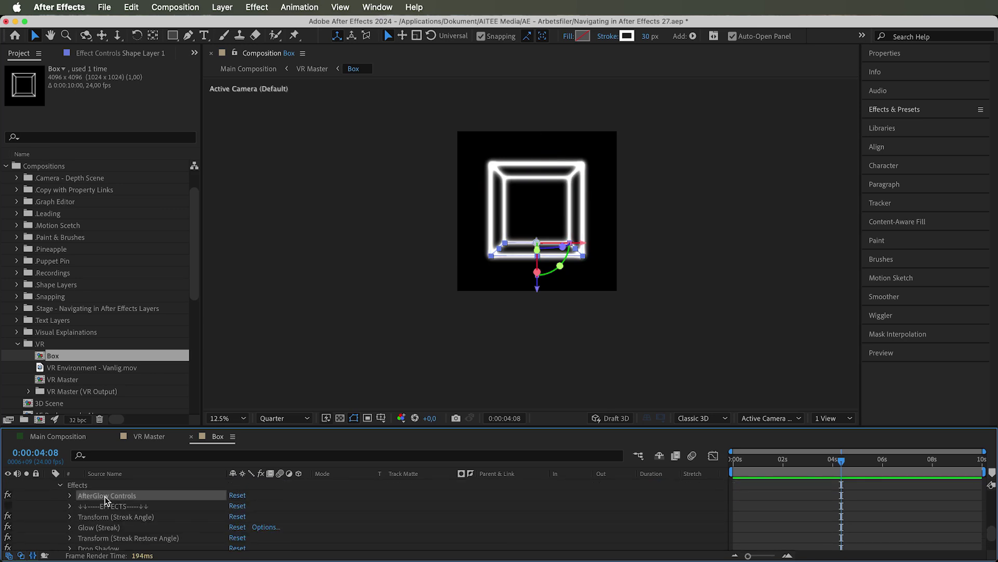
pyautogui.scroll(-3, 119, 498)
pyautogui.scroll(2, 122, 491)
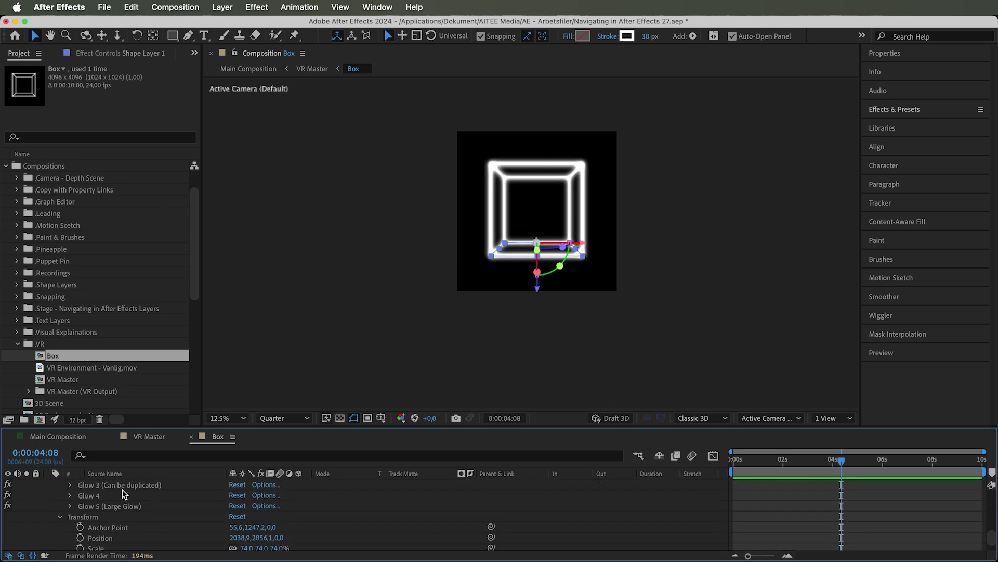
pyautogui.scroll(2, 123, 488)
# Step: In the VR Master composition, reveal the Box layer's keyframed properties and scrub to 0:00:05:18 and back to 0:00:04:11 to check its rotations
pyautogui.click(141, 436)
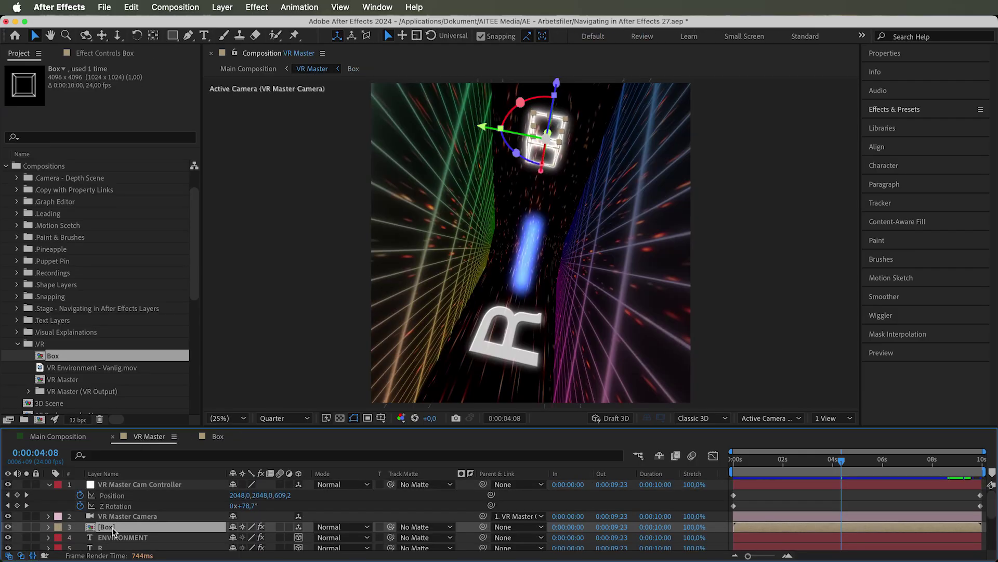
pyautogui.click(48, 527)
pyautogui.scroll(-1, 51, 526)
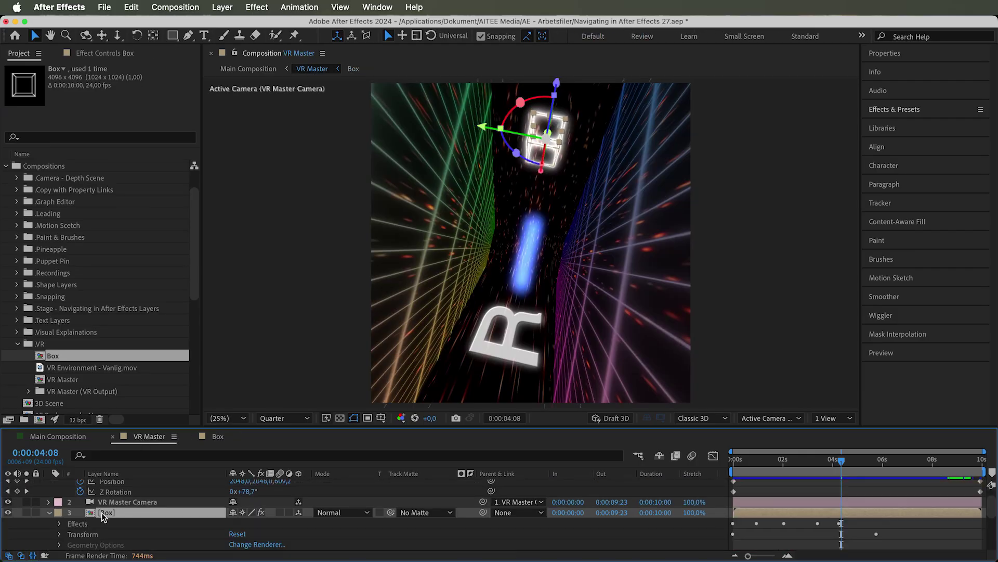
pyautogui.press('u')
pyautogui.moveTo(199, 427); pyautogui.dragTo(203, 376)
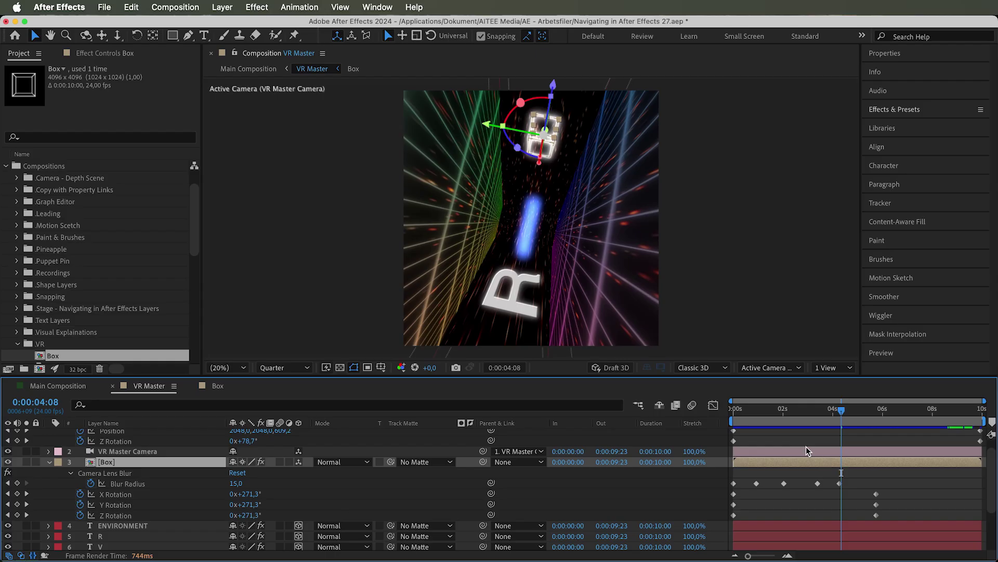
pyautogui.moveTo(835, 414); pyautogui.dragTo(877, 415)
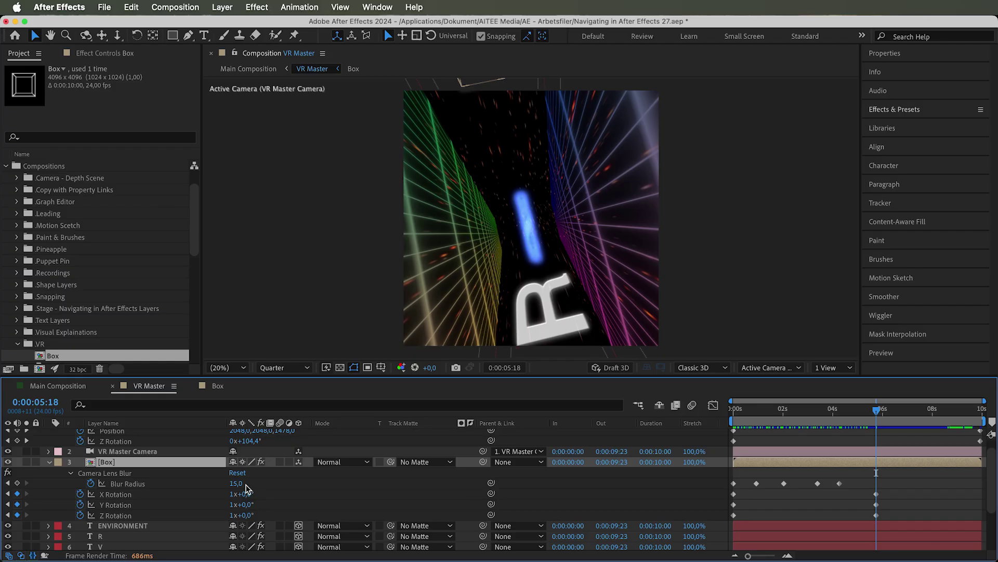
pyautogui.moveTo(874, 421); pyautogui.dragTo(845, 415)
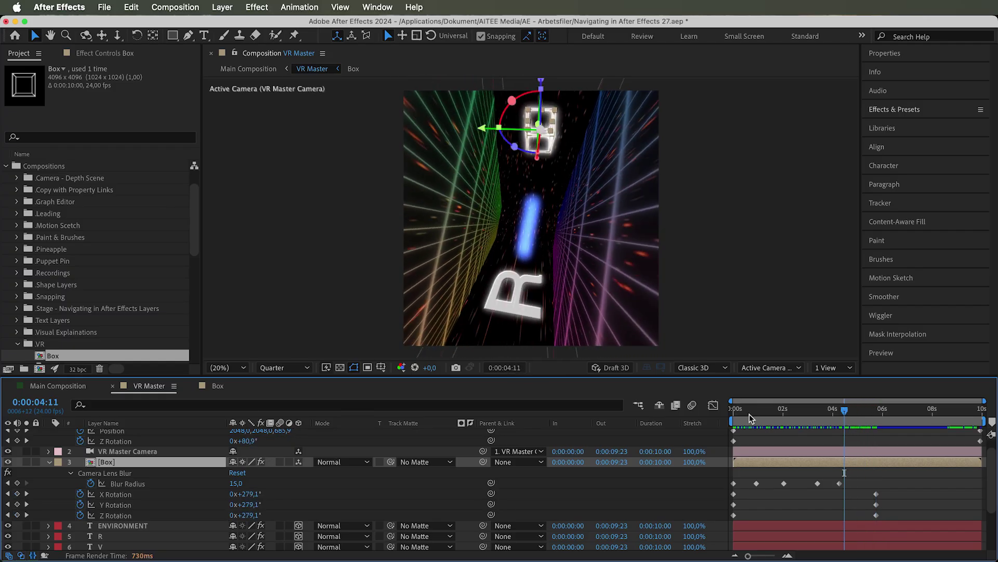
# Step: Examine the Box layer's Camera Lens Blur settings and Blur Radius keyframes, moving the time to 0:00:04:03
pyautogui.click(134, 485)
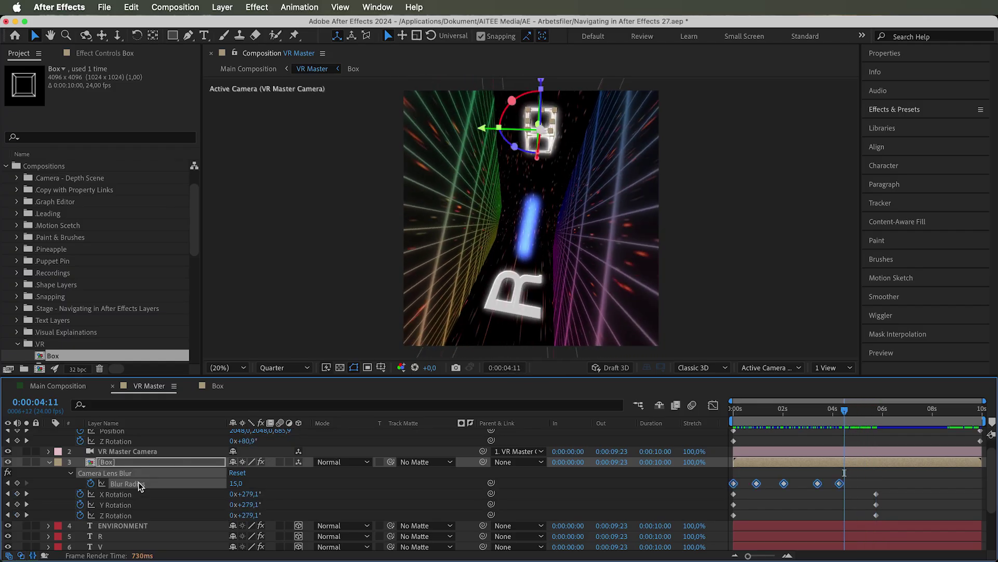
pyautogui.click(97, 54)
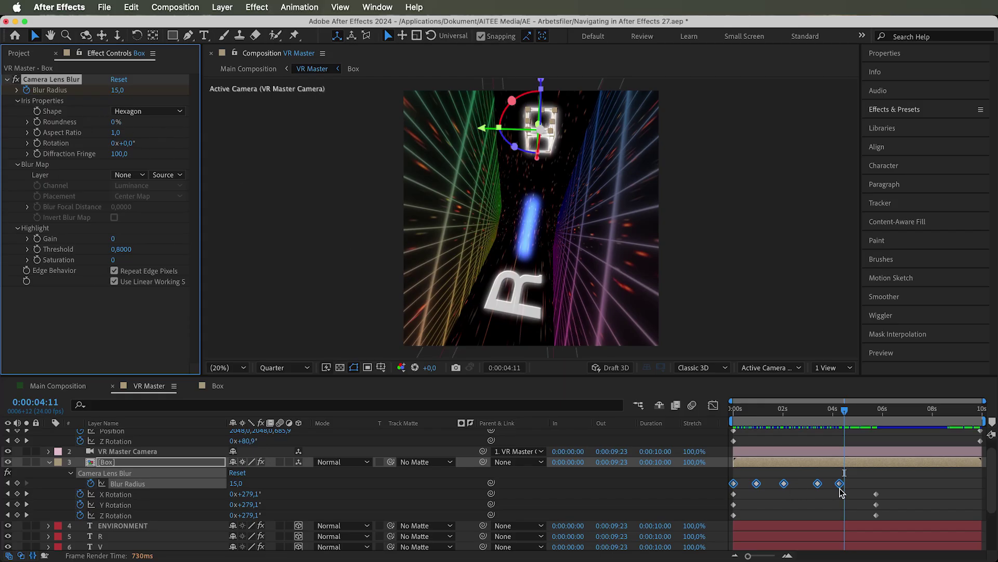
pyautogui.moveTo(846, 409)
pyautogui.mouseDown()
pyautogui.moveTo(738, 419)
pyautogui.moveTo(851, 418)
pyautogui.moveTo(836, 419)
pyautogui.mouseUp()
# Step: Inspect the effects on the V and R text layers, collapsing R's AfterGlow Controls to view the full effect list
pyautogui.scroll(-3, 136, 494)
pyautogui.click(136, 460)
pyautogui.click(126, 480)
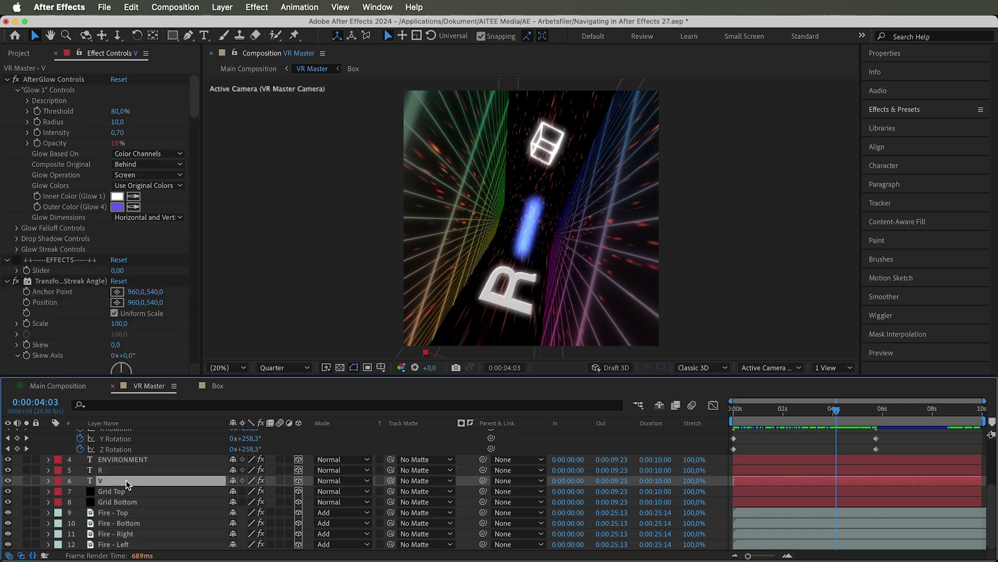
pyautogui.click(118, 470)
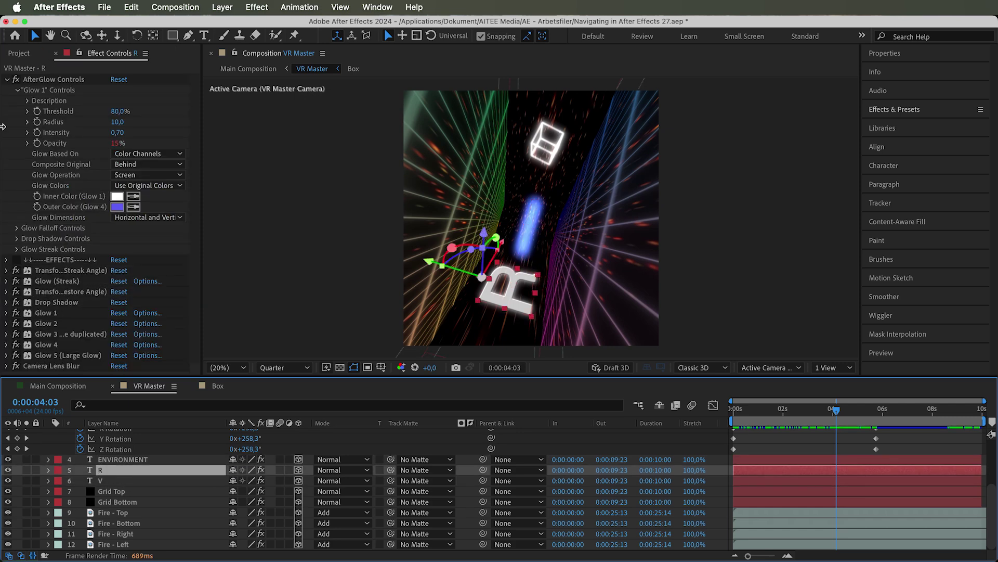
pyautogui.click(7, 80)
pyautogui.click(44, 81)
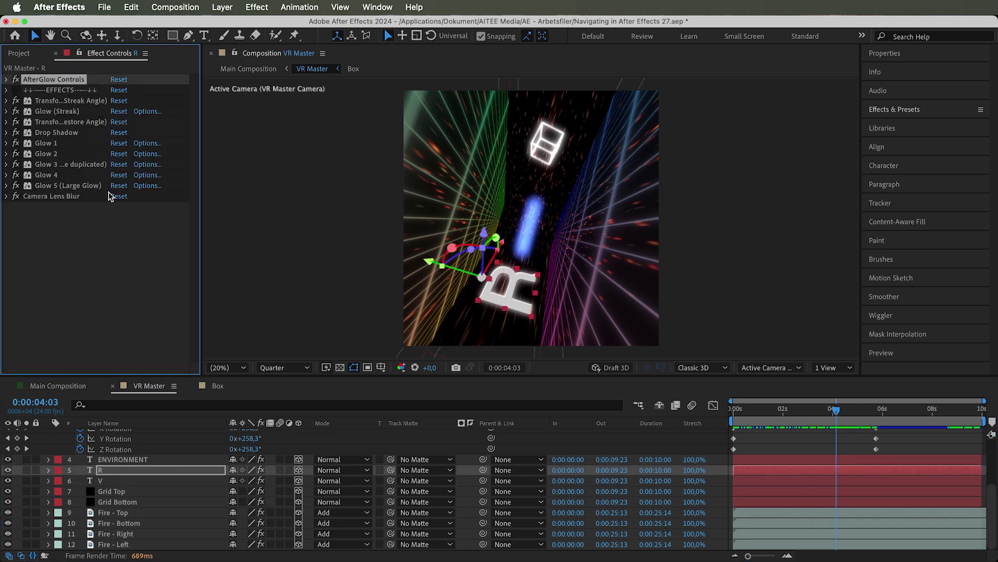
# Step: Examine the Glow 1 Opacity expression in the R layer's AfterGlow Controls and view the glow at 0:00:05:05
pyautogui.click(52, 470)
pyautogui.press('e')
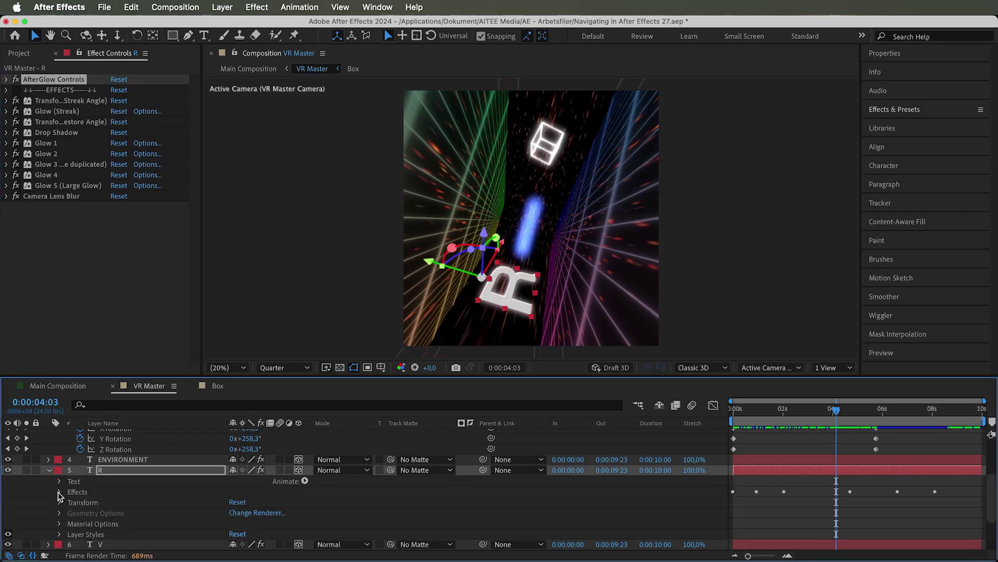
pyautogui.click(70, 445)
pyautogui.click(81, 458)
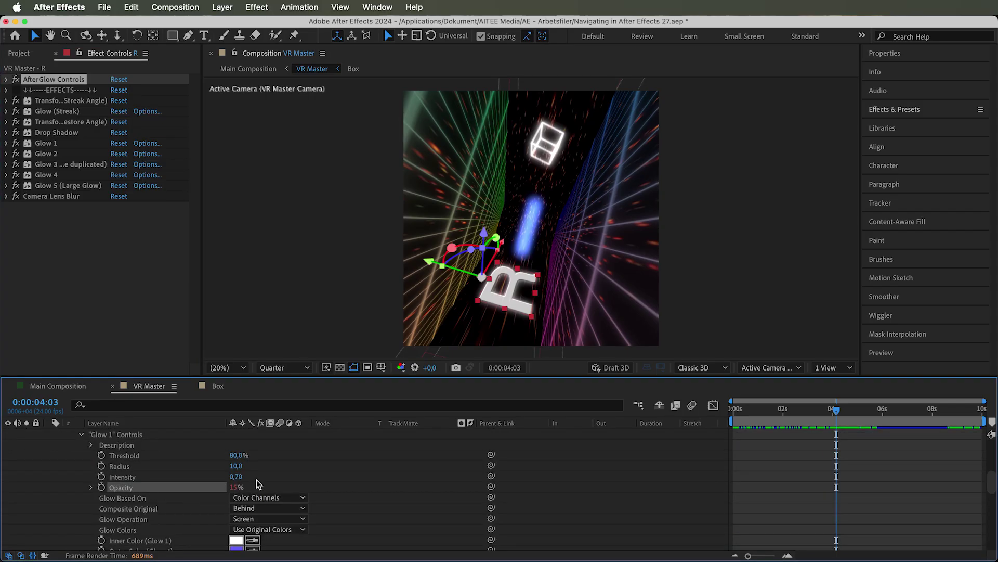
pyautogui.click(91, 488)
pyautogui.click(129, 499)
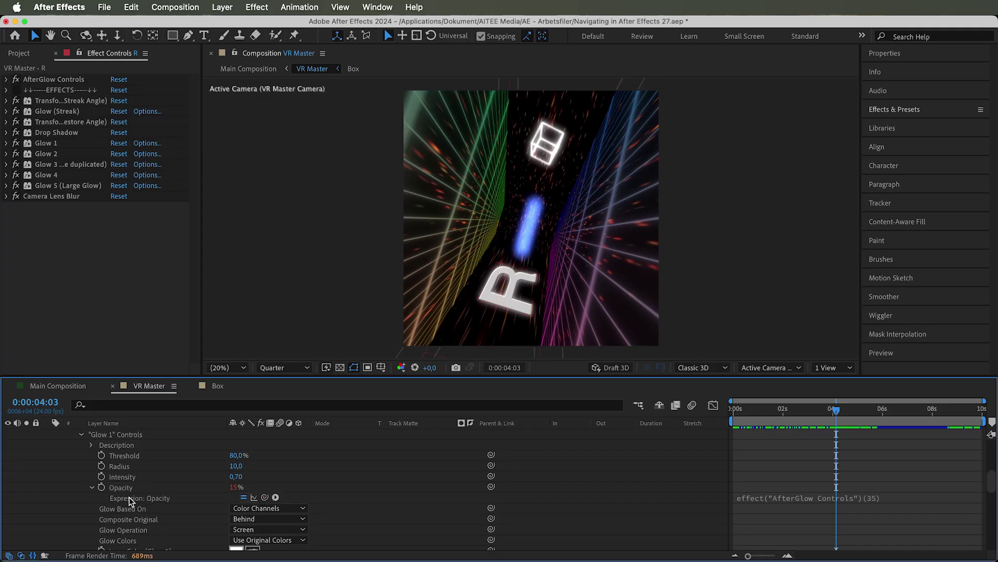
pyautogui.click(832, 501)
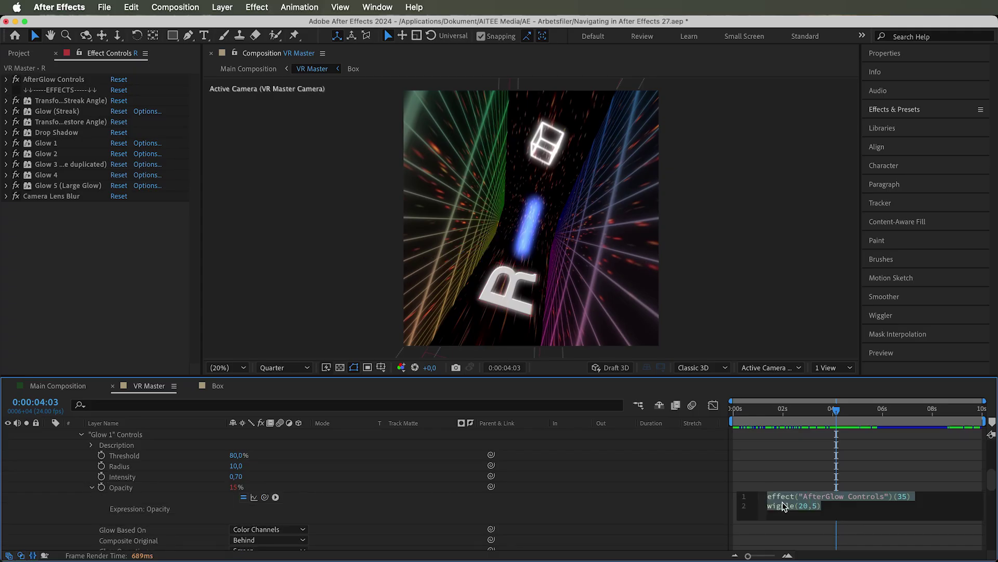
pyautogui.click(831, 509)
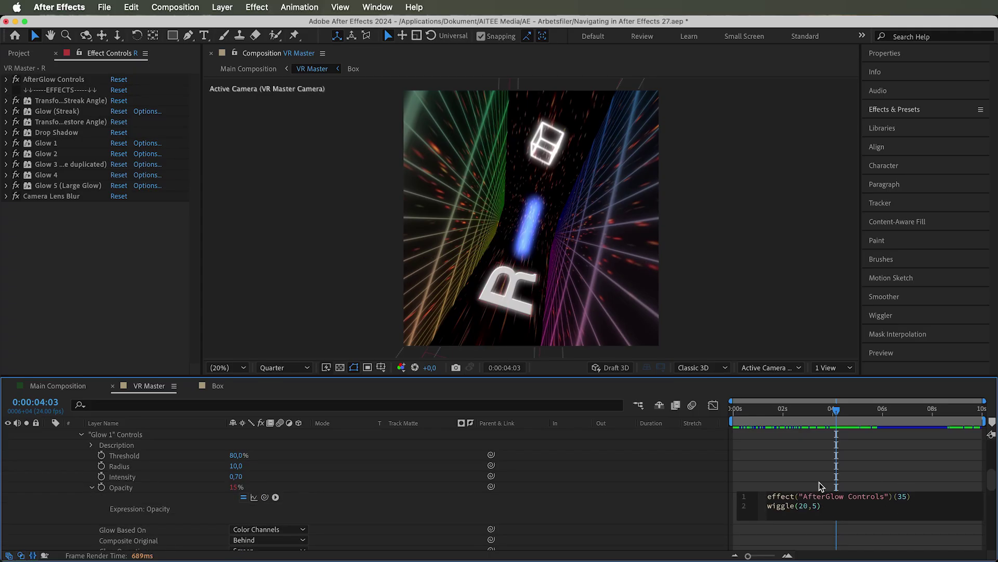
pyautogui.moveTo(836, 410); pyautogui.dragTo(864, 428)
pyautogui.click(561, 305)
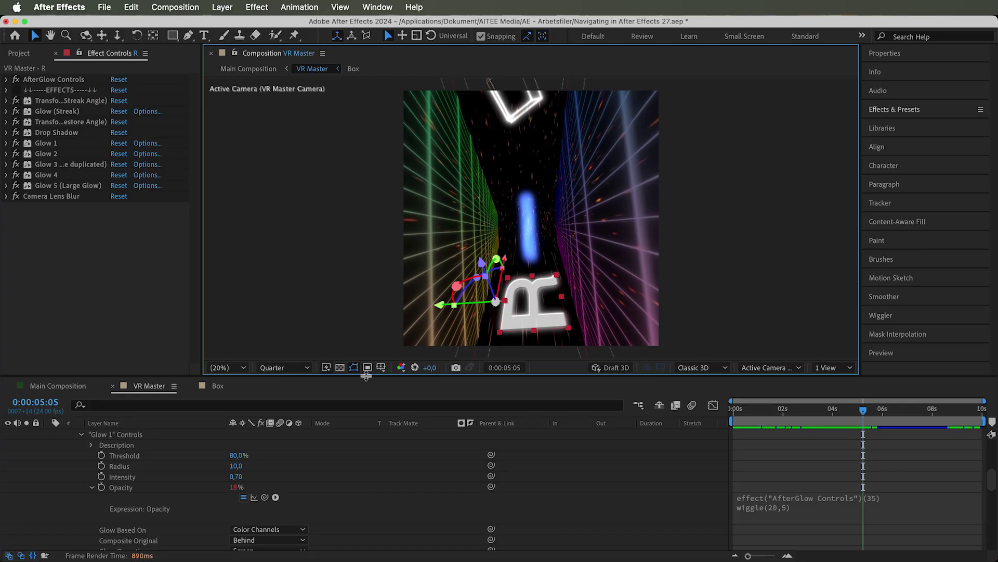
# Step: Collapse the R layer's AfterGlow Controls in the timeline and select its Camera Lens Blur effect
pyautogui.scroll(5, 156, 494)
pyautogui.click(61, 536)
pyautogui.scroll(-3, 62, 537)
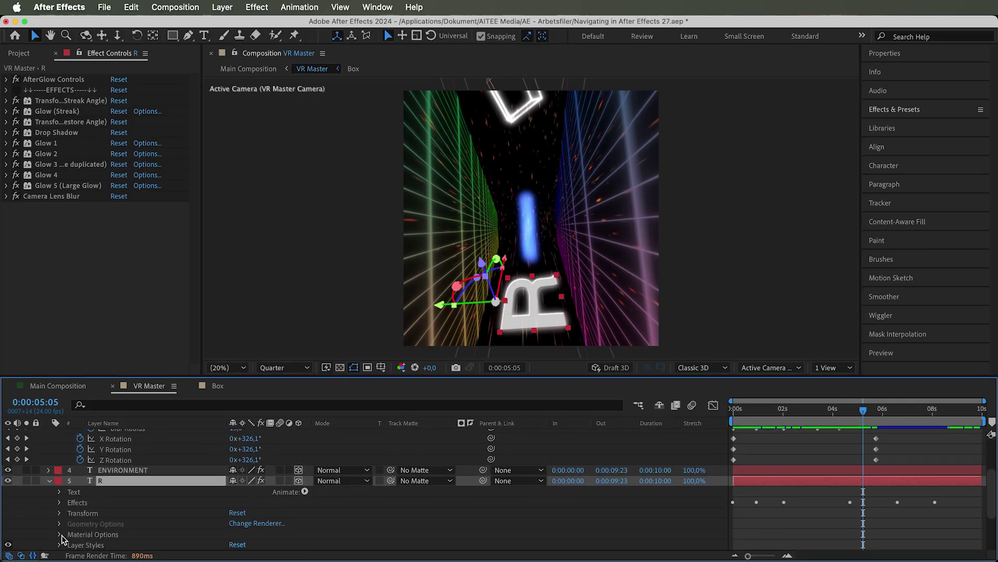
pyautogui.click(76, 492)
pyautogui.click(60, 493)
pyautogui.click(80, 456)
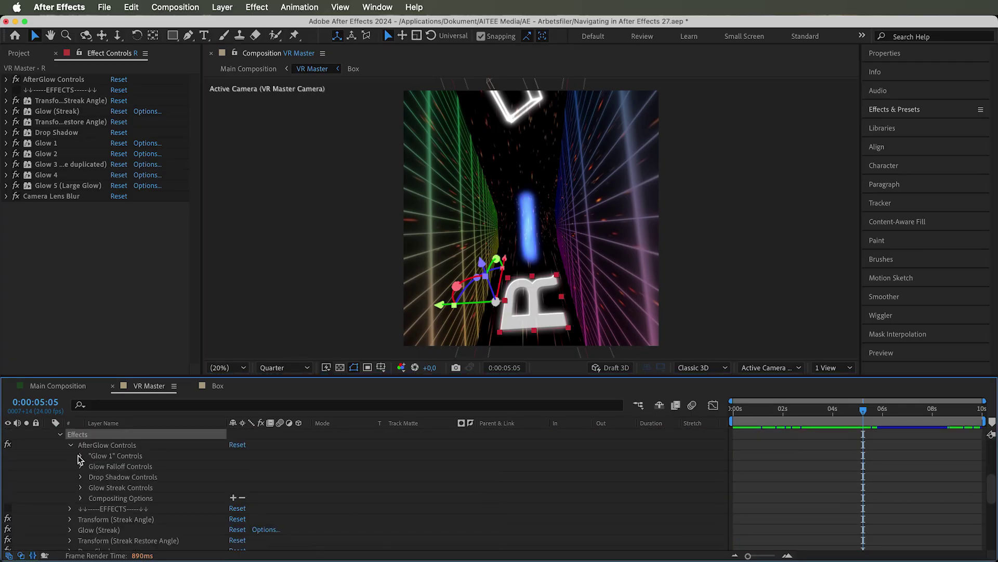
pyautogui.click(71, 446)
pyautogui.scroll(-3, 93, 489)
pyautogui.click(105, 518)
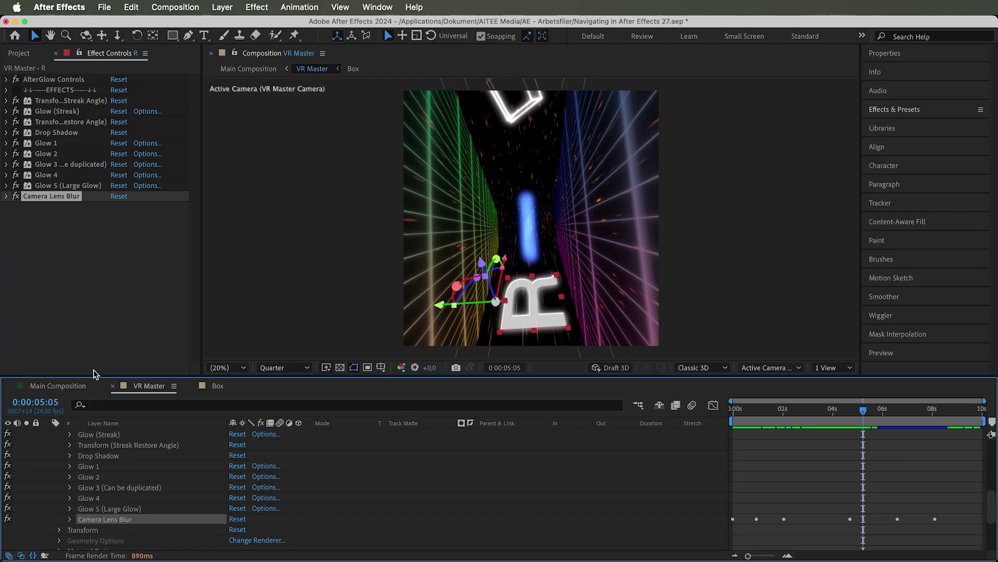
# Step: Examine the R layer's Camera Lens Blur settings and animated blur, moving the time to 0:00:04:18
pyautogui.click(6, 196)
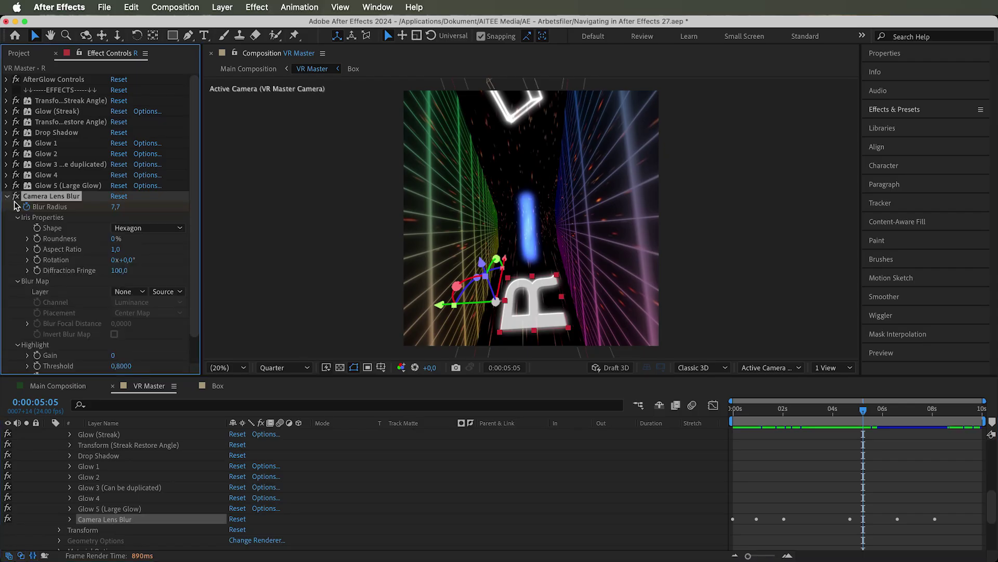
pyautogui.scroll(-3, 60, 194)
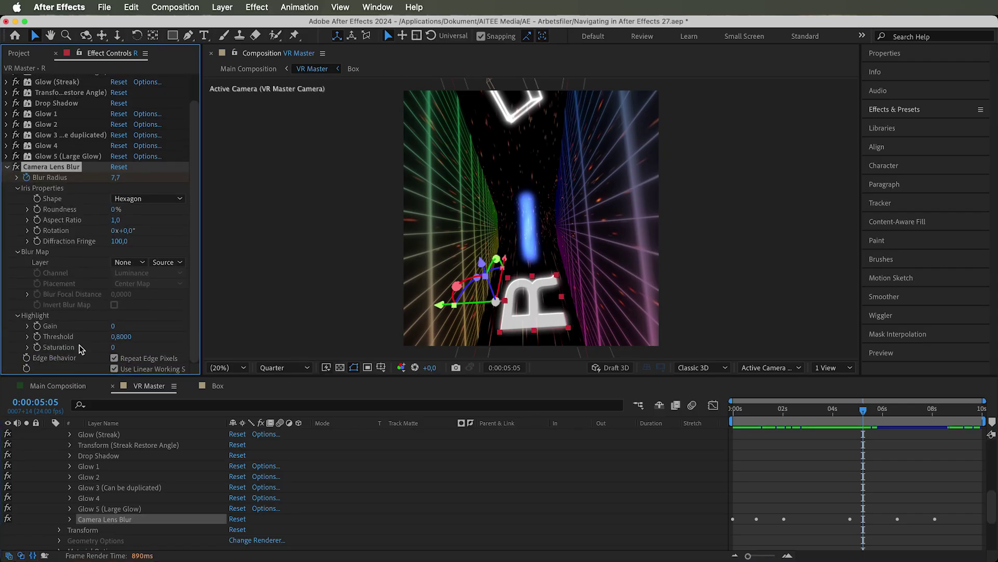
pyautogui.click(69, 519)
pyautogui.scroll(-3, 341, 470)
pyautogui.moveTo(871, 411); pyautogui.dragTo(850, 417)
pyautogui.scroll(-3, 407, 501)
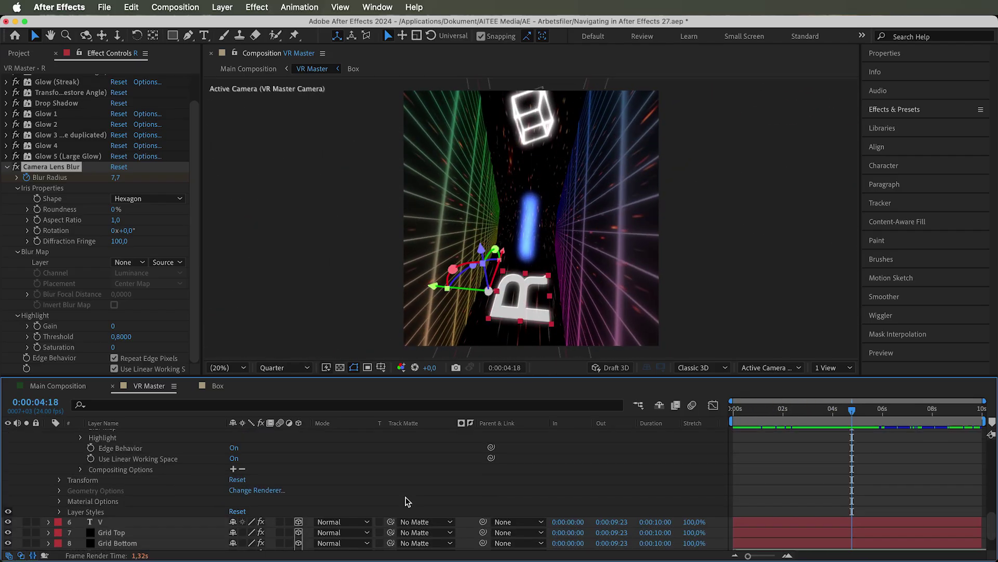
# Step: Expand the R layer's Layer Styles and examine its Bevel and Emboss settings
pyautogui.click(75, 510)
pyautogui.click(59, 511)
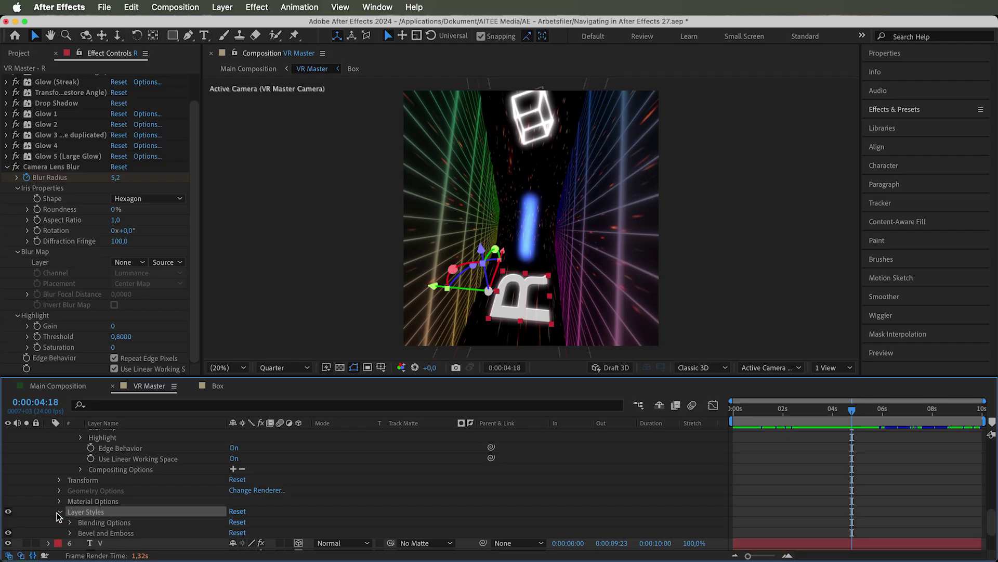
pyautogui.scroll(-1, 78, 509)
pyautogui.click(92, 514)
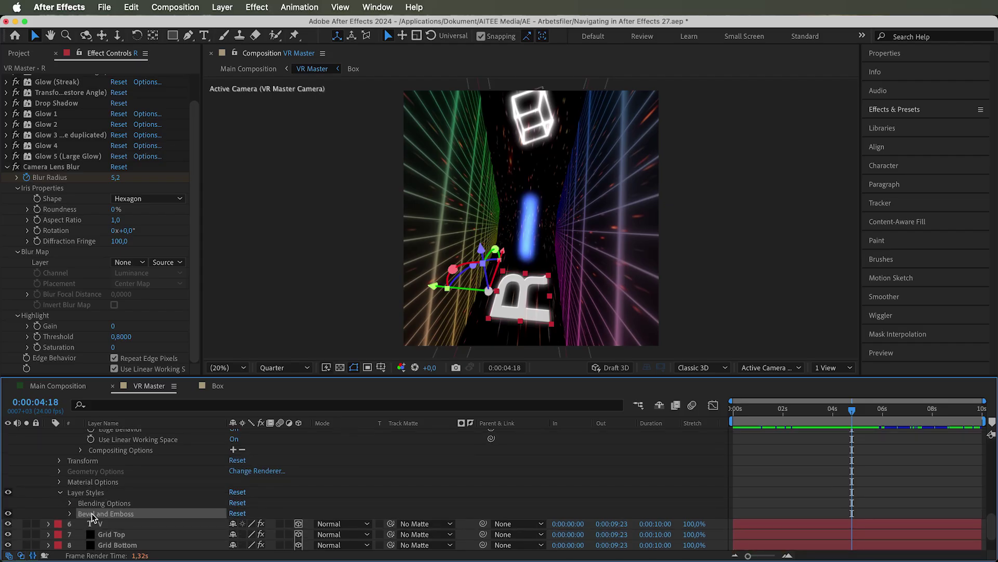
pyautogui.click(69, 513)
pyautogui.scroll(-1, 168, 496)
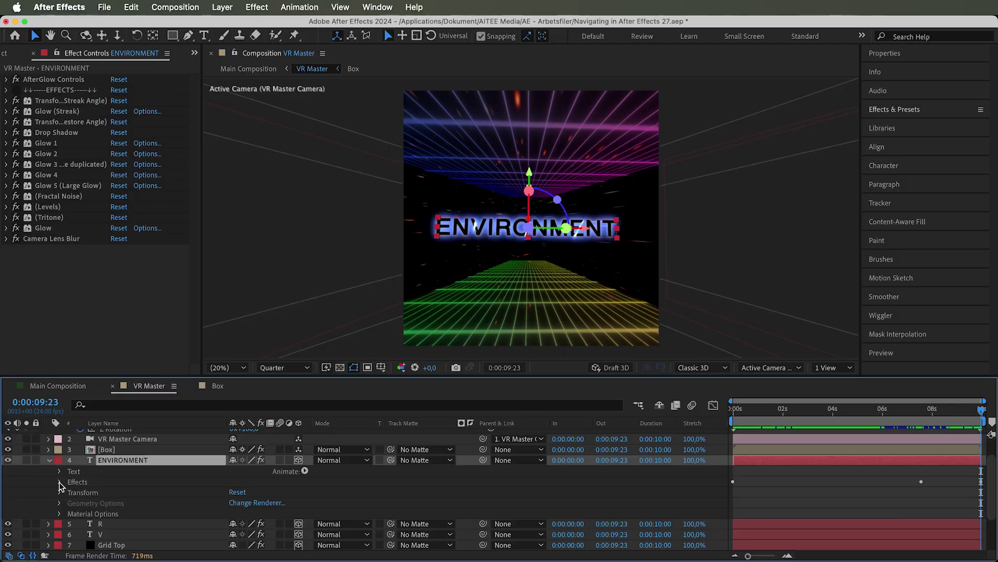
# Step: Look through the ENVIRONMENT text layer's effects, selecting Fractal Noise, Levels and Tritone individually
pyautogui.scroll(-5, 62, 487)
pyautogui.scroll(-4, 104, 492)
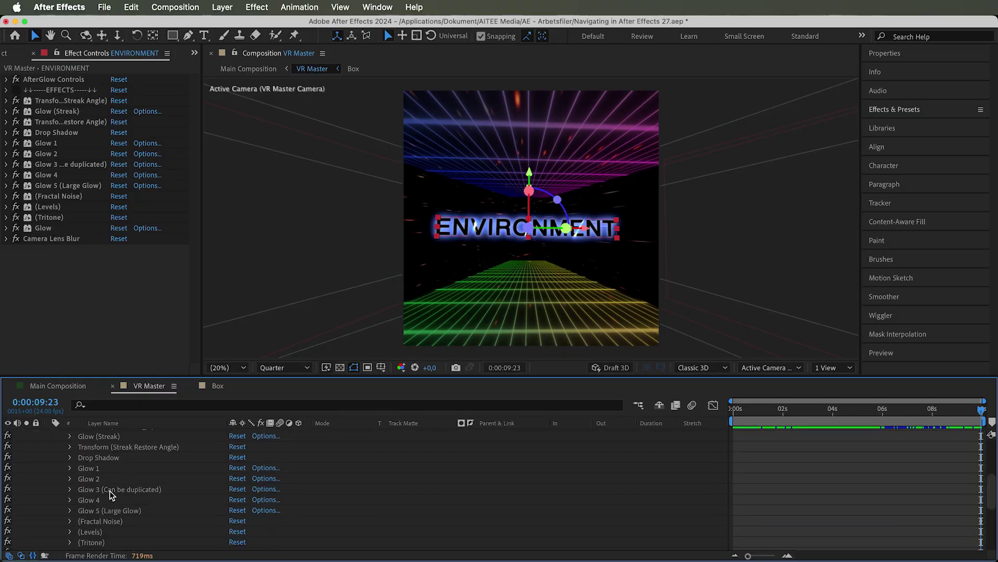
pyautogui.click(98, 493)
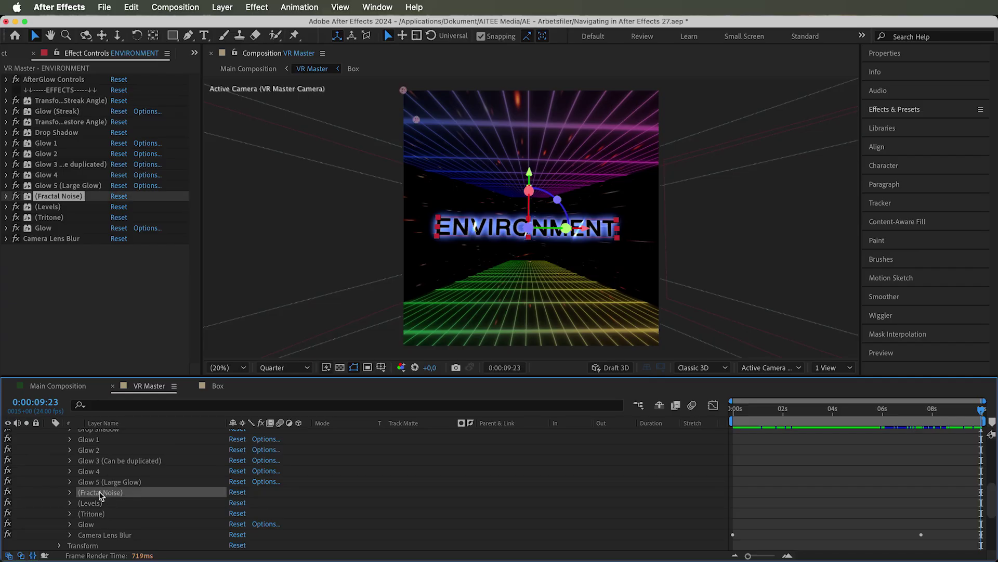
pyautogui.click(101, 502)
pyautogui.click(94, 513)
# Step: Examine the settings of the ENVIRONMENT layer's Fractal Noise, Levels and Tritone effects
pyautogui.click(6, 196)
pyautogui.scroll(-1, 54, 209)
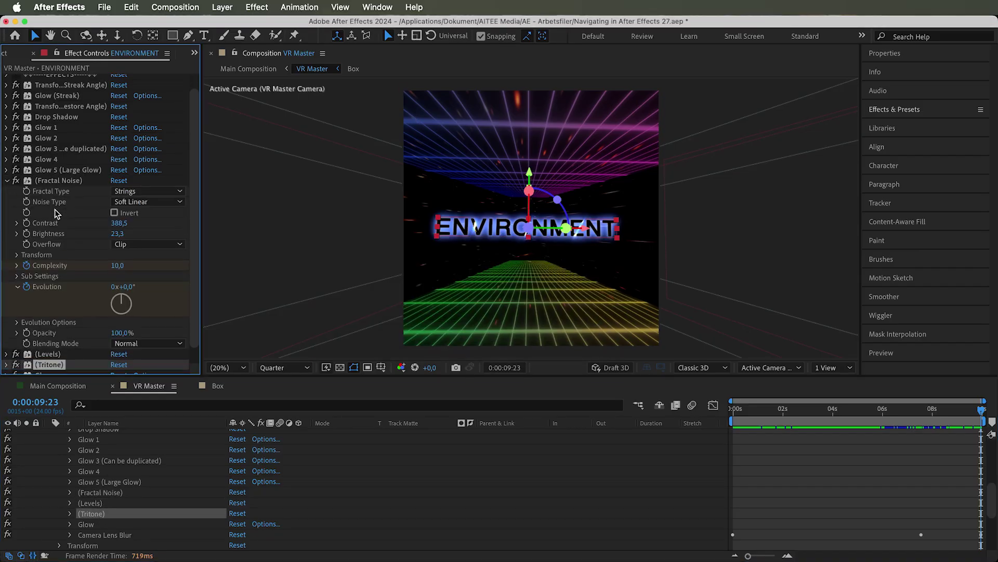
pyautogui.scroll(-1, 54, 209)
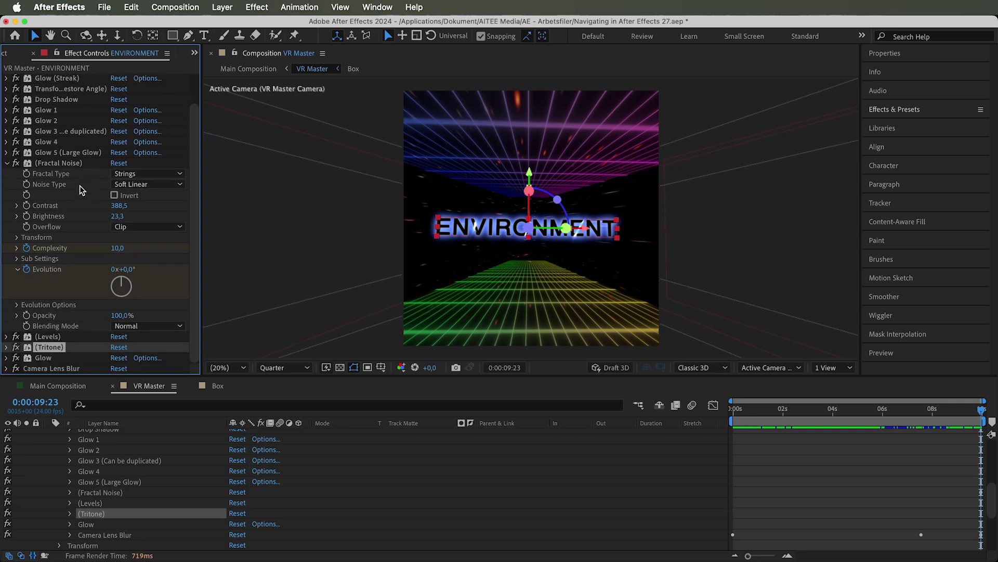
pyautogui.click(6, 341)
pyautogui.scroll(-3, 23, 333)
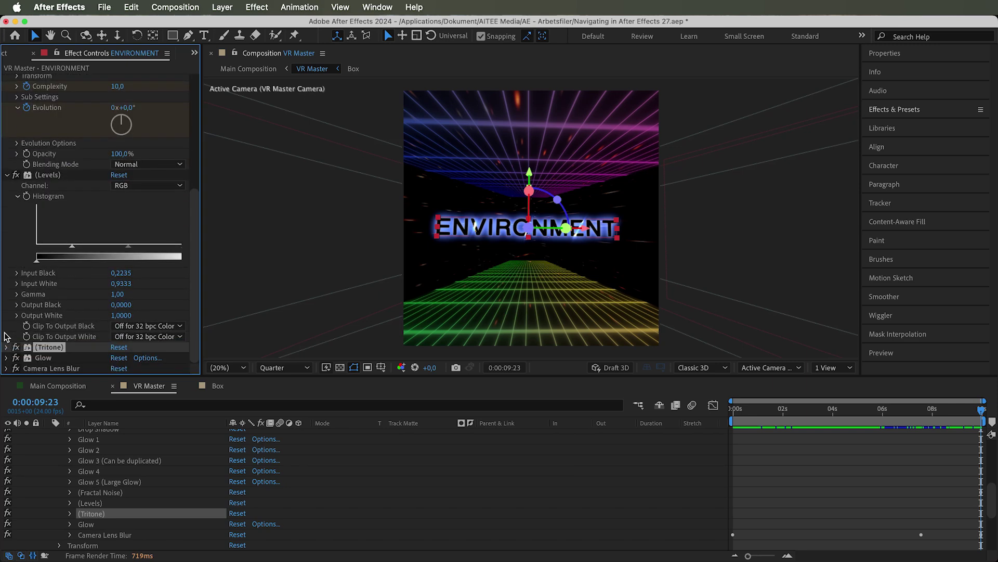
pyautogui.click(5, 347)
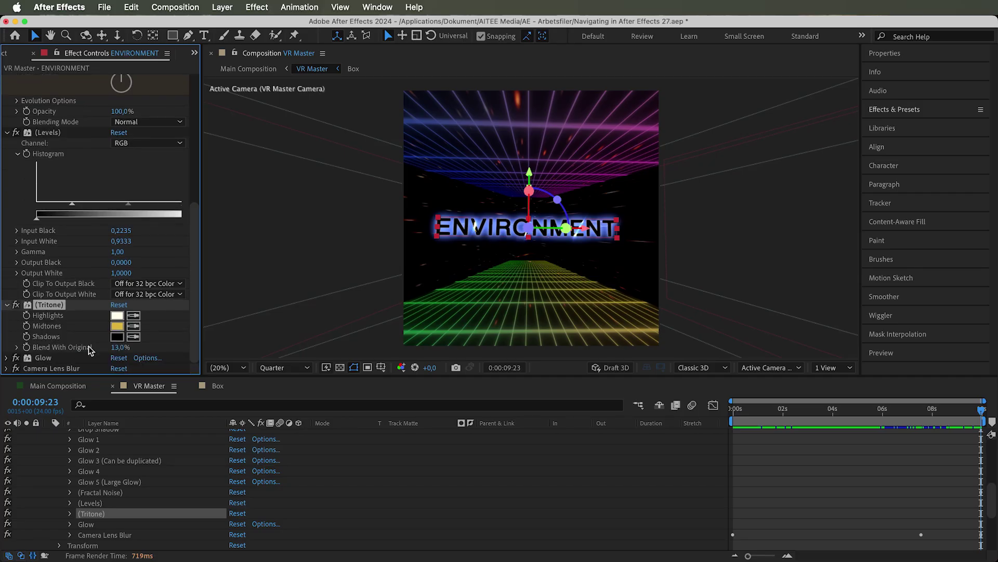
# Step: Expand the ENVIRONMENT layer's Glow effect and open the Glow Intensity expression for viewing
pyautogui.click(41, 359)
pyautogui.click(70, 524)
pyautogui.click(126, 479)
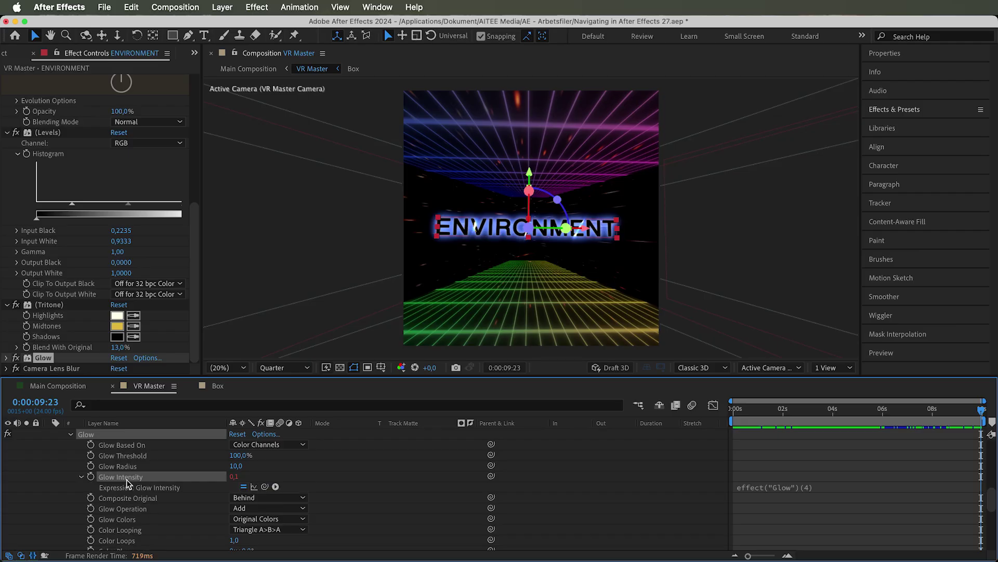
pyautogui.click(744, 484)
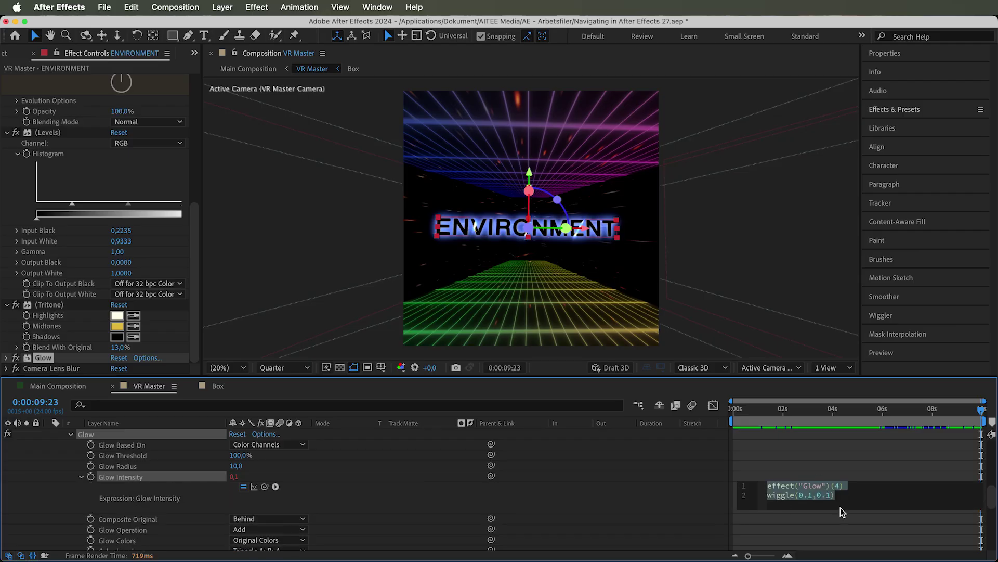
# Step: Expand the ENVIRONMENT layer's Camera Lens Blur, select its Blur Radius keyframes, and view the blur at 0:00:00:00
pyautogui.click(379, 490)
pyautogui.scroll(-5, 379, 490)
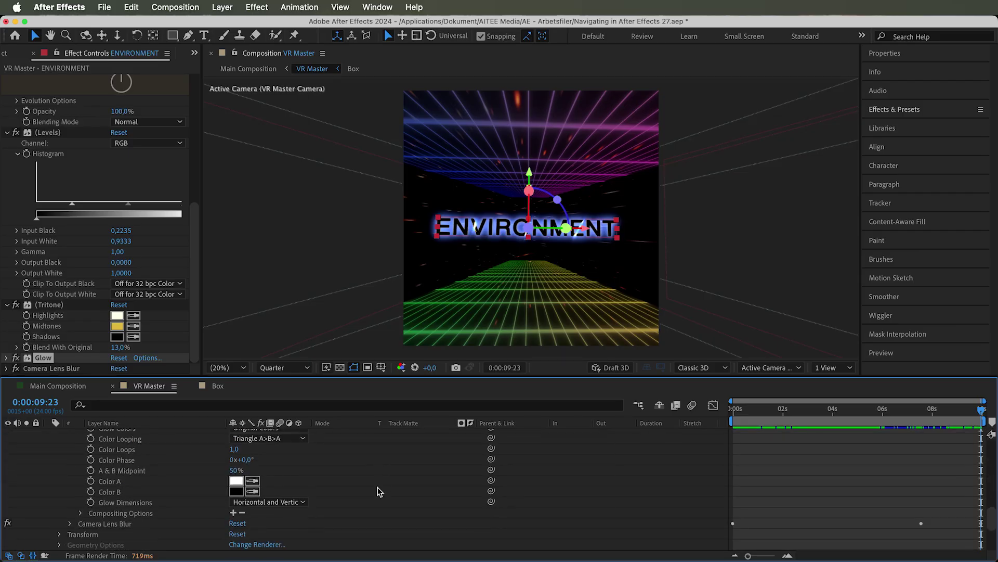
pyautogui.click(141, 505)
pyautogui.click(126, 517)
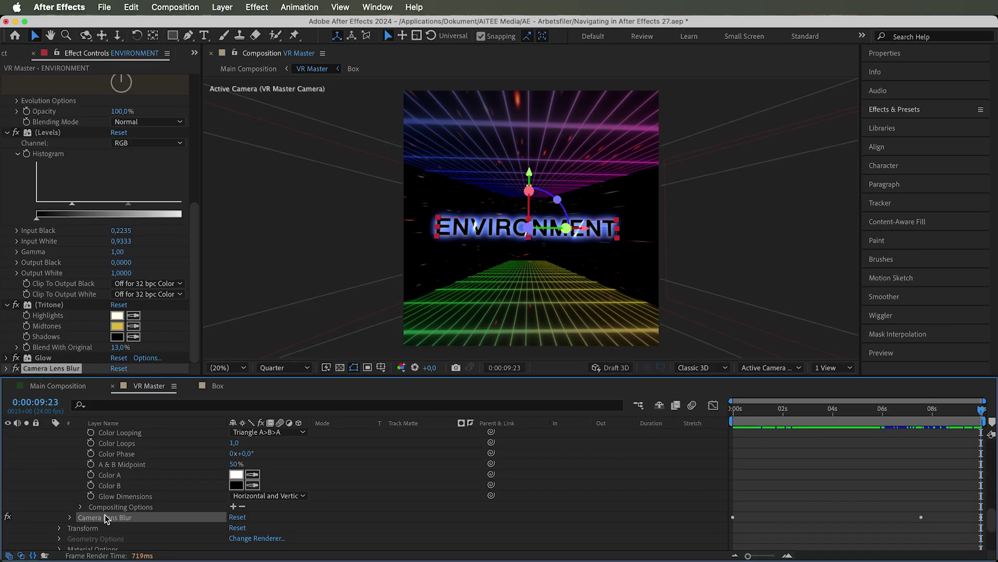
pyautogui.click(70, 517)
pyautogui.click(138, 478)
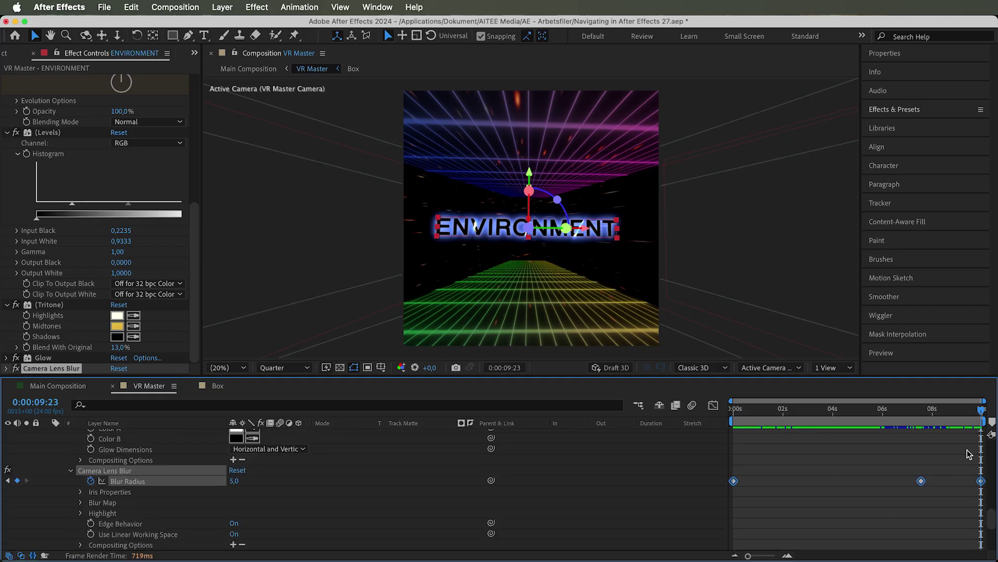
pyautogui.moveTo(983, 412); pyautogui.dragTo(729, 409)
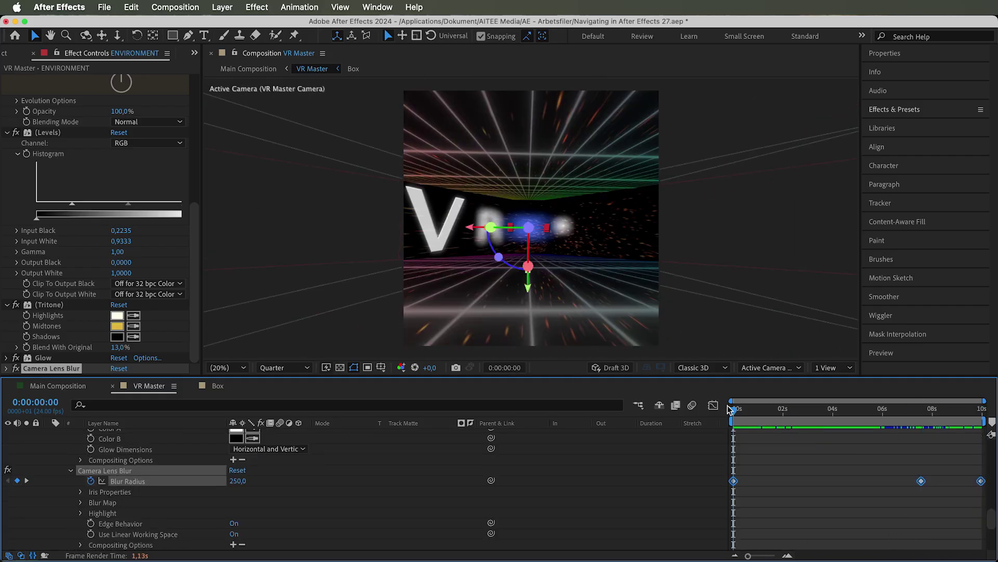
# Step: Collapse the ENVIRONMENT layer's properties in the timeline
pyautogui.scroll(10, 107, 475)
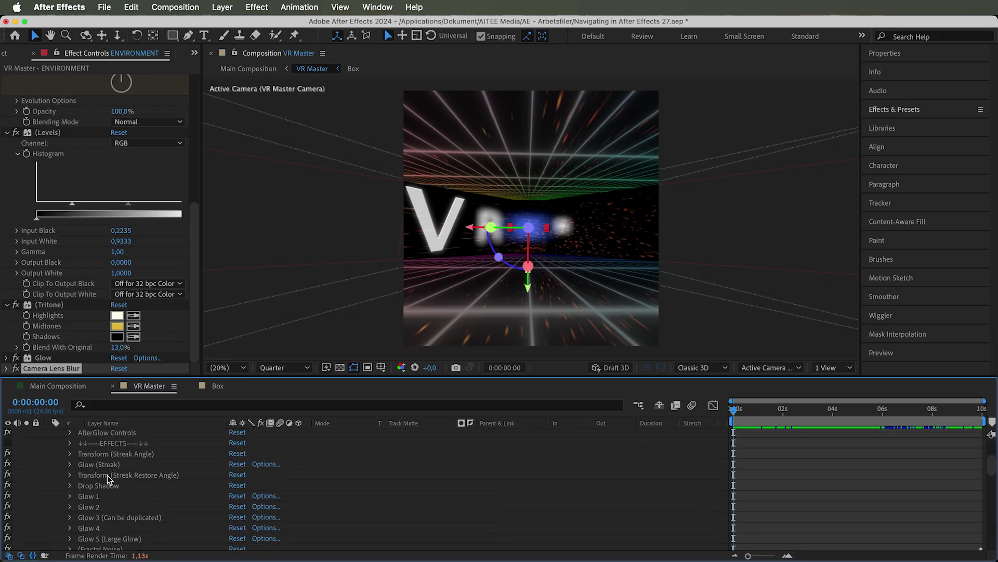
pyautogui.click(49, 487)
pyautogui.click(50, 435)
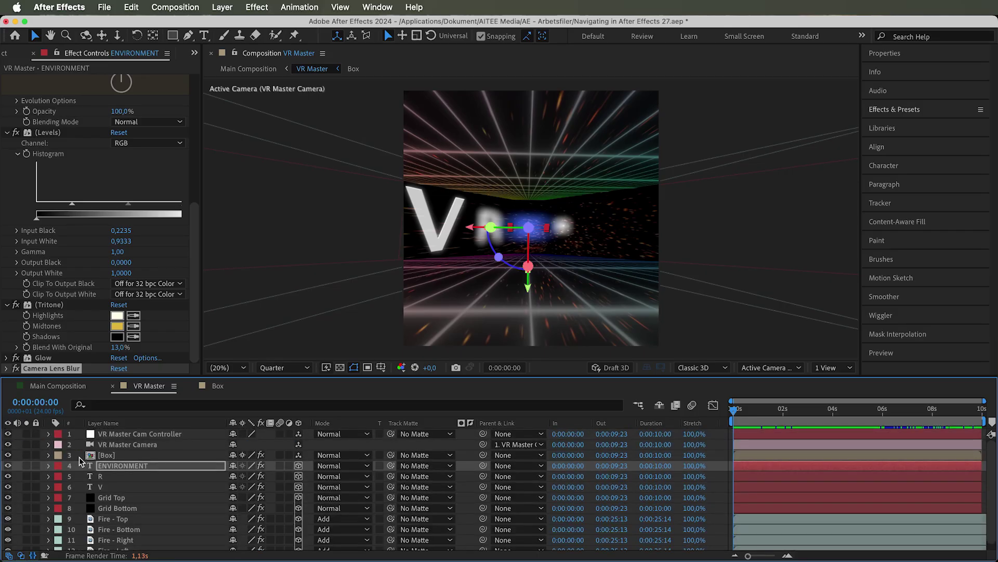
# Step: Look through the Grid Top and Grid Bottom layers' effects and read the bit-depth warning on Grid Top's Grid effect
pyautogui.click(116, 497)
pyautogui.click(115, 508)
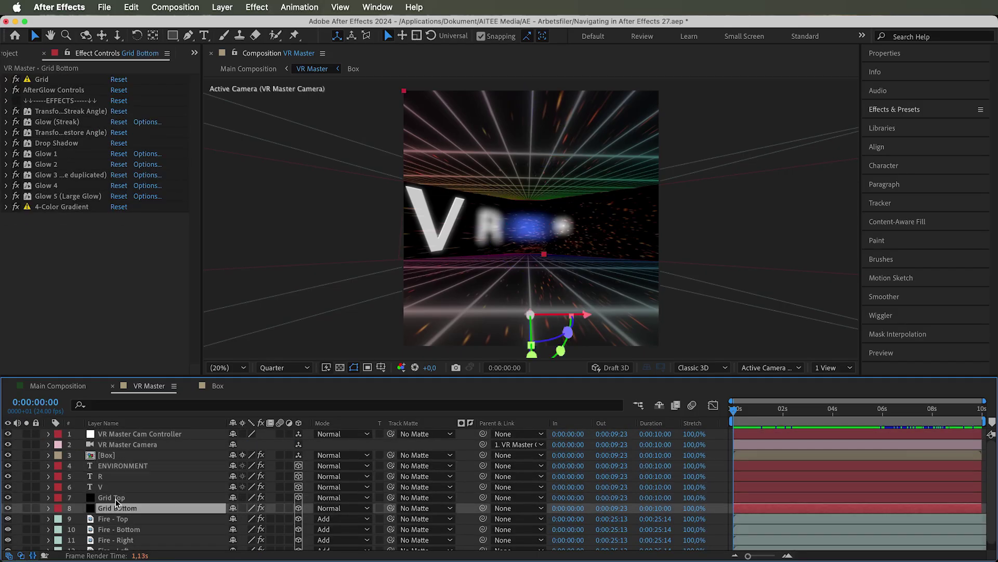
pyautogui.click(115, 499)
pyautogui.click(27, 81)
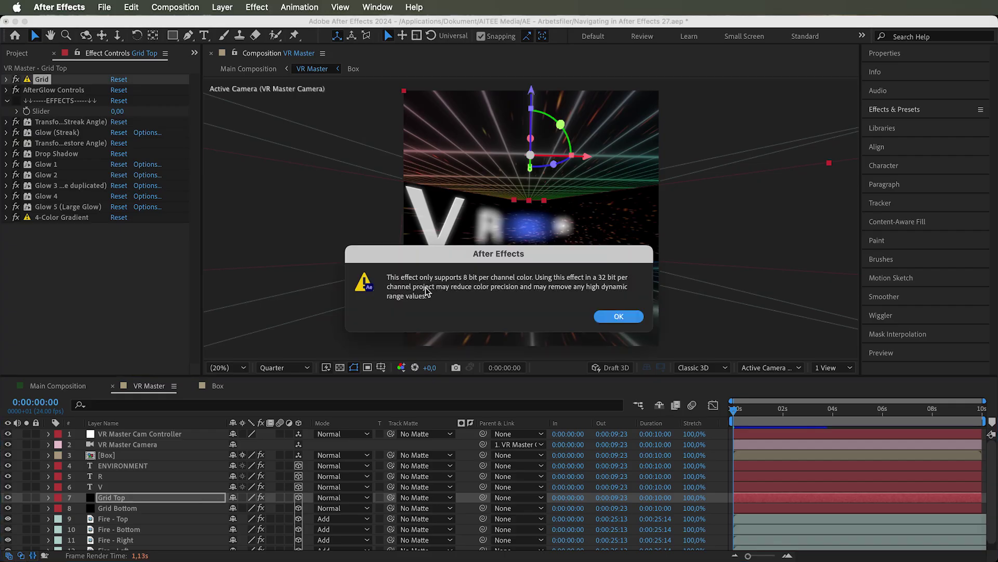
pyautogui.click(619, 317)
# Step: Set the project's bit depth to 8 bits per channel and check the Grid Top effects and the composition at 0:00:09:23
pyautogui.click(16, 53)
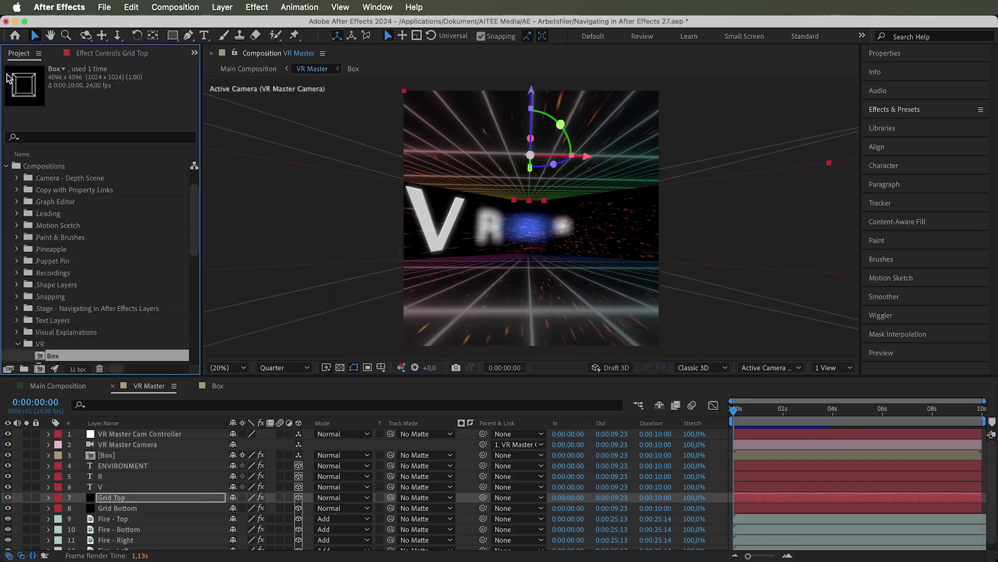
pyautogui.click(78, 369)
pyautogui.click(172, 213)
pyautogui.click(175, 226)
pyautogui.click(415, 524)
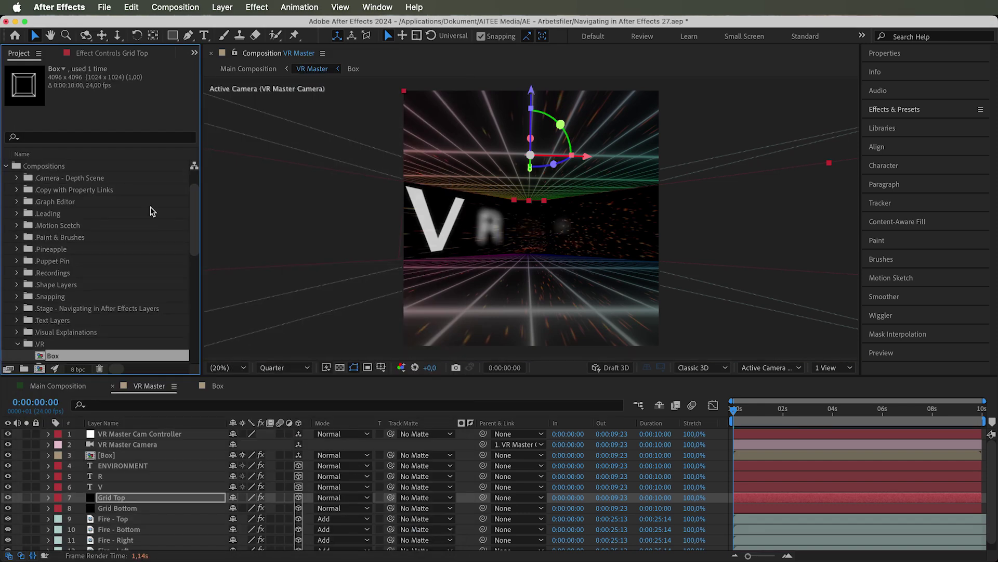
pyautogui.click(101, 54)
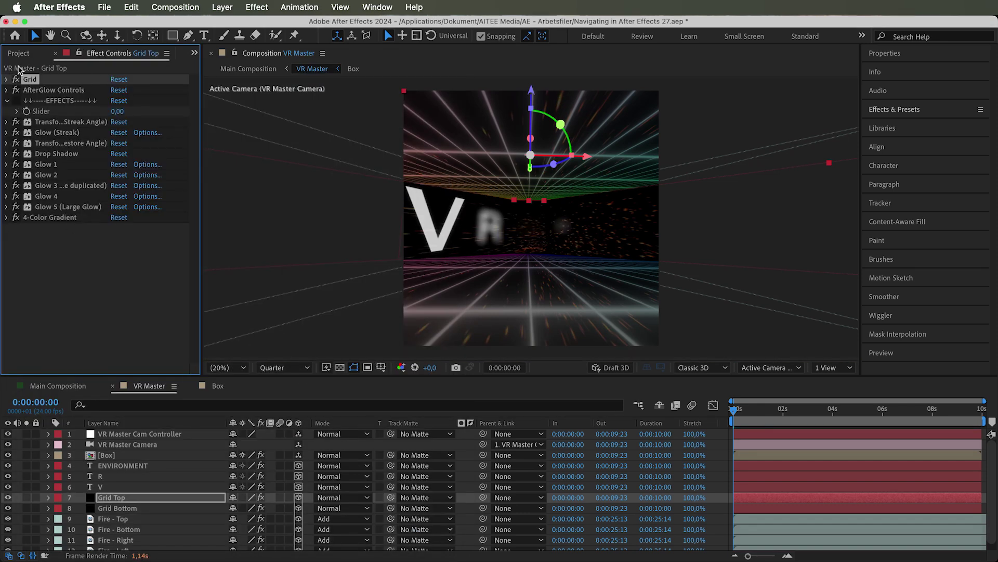
pyautogui.moveTo(738, 410); pyautogui.dragTo(984, 409)
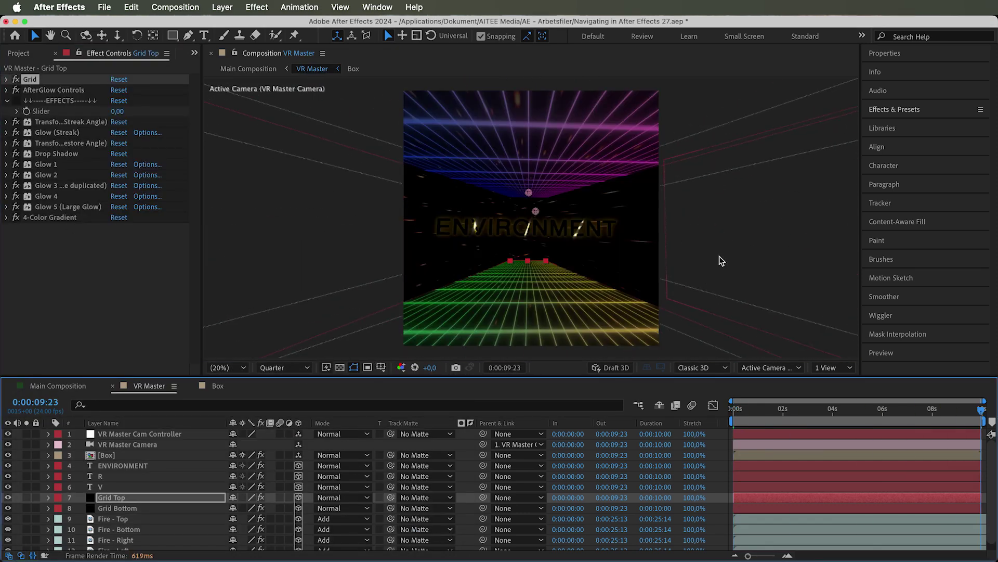
# Step: Set the project's bit depth back to 32 bits per channel
pyautogui.click(19, 53)
pyautogui.click(78, 368)
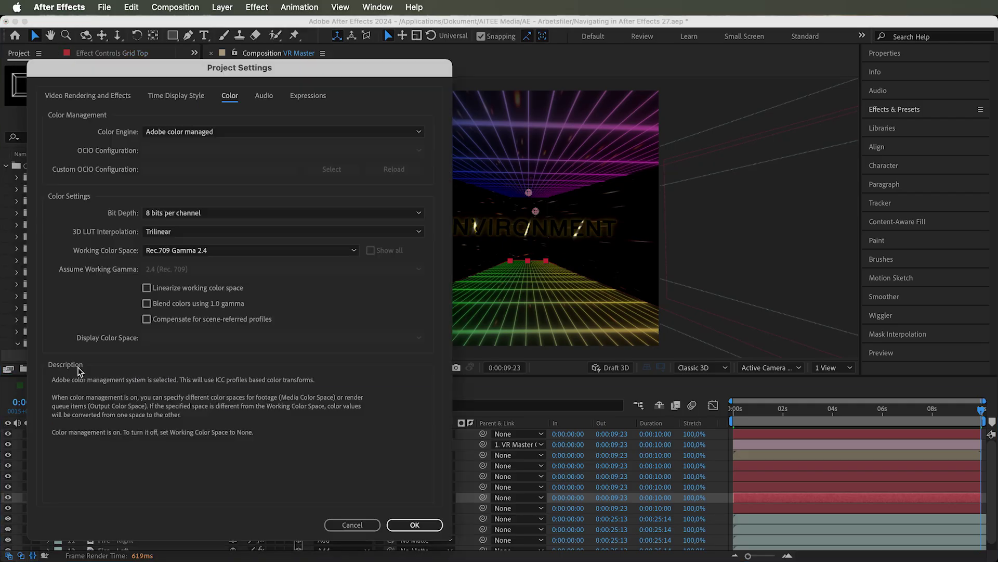
pyautogui.click(205, 213)
pyautogui.click(206, 240)
pyautogui.click(415, 524)
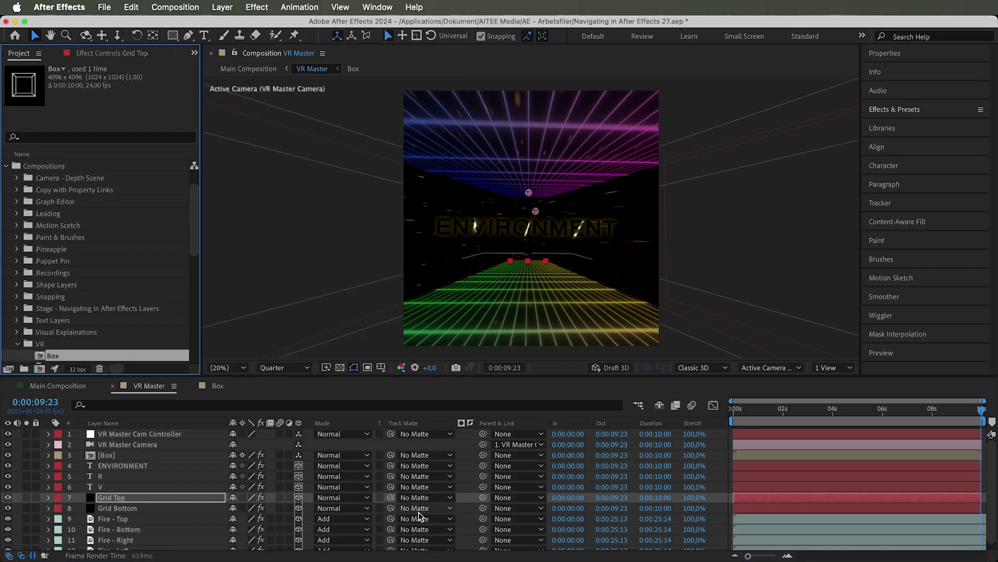
# Step: Expand and examine the Grid effect settings on the Grid Top and Grid Bottom layers
pyautogui.click(98, 53)
pyautogui.click(7, 79)
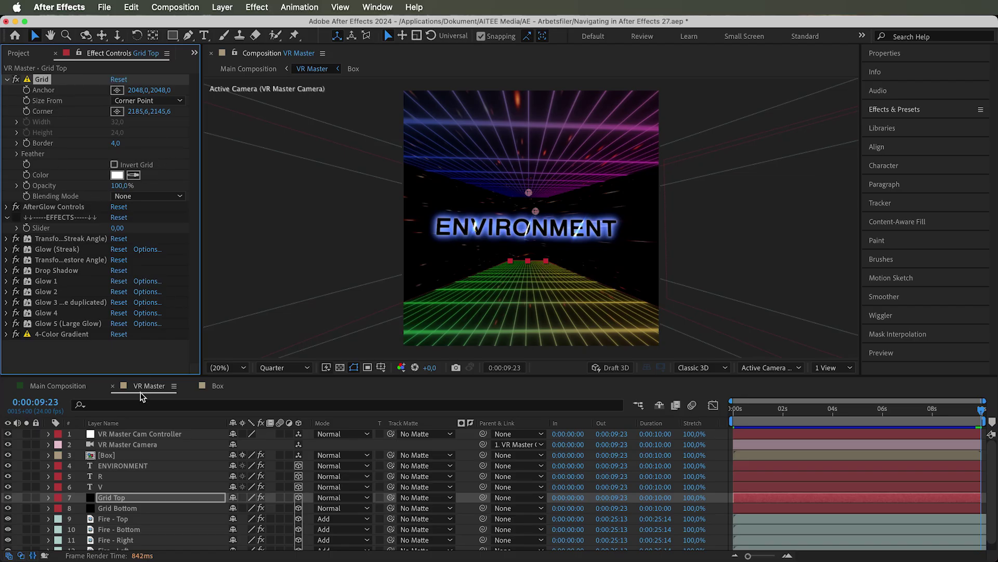
pyautogui.click(129, 508)
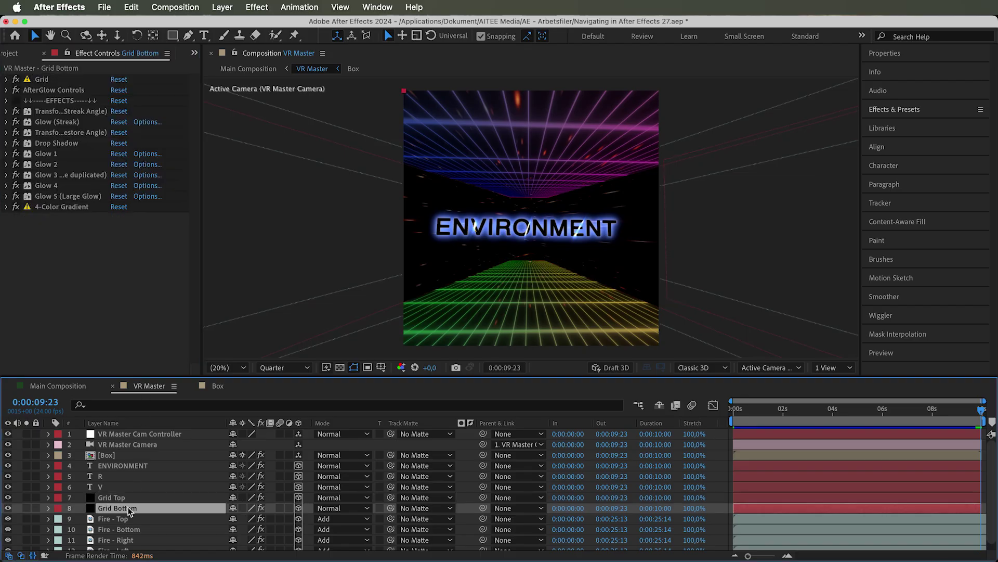
pyautogui.click(6, 79)
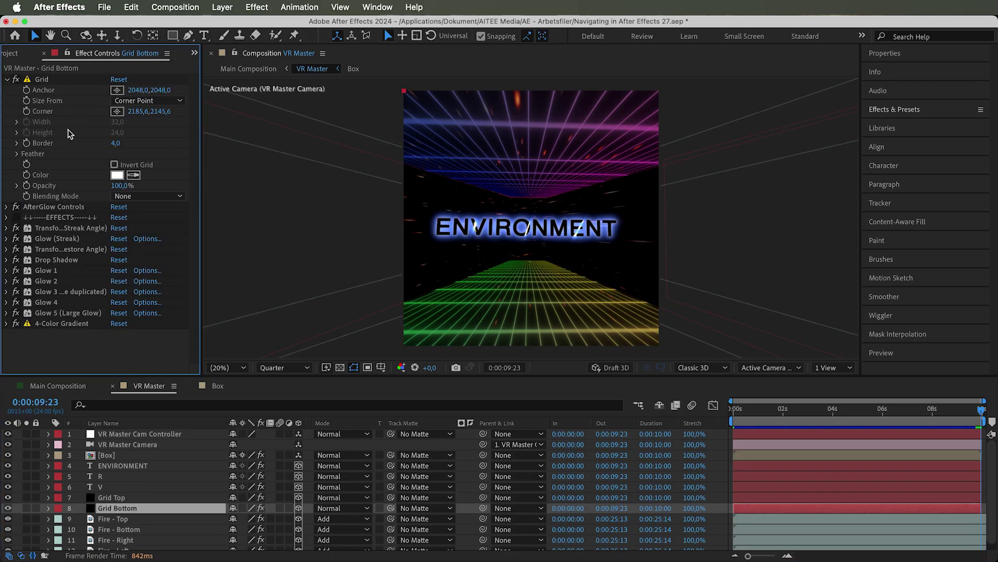
pyautogui.click(44, 80)
# Step: Examine the AfterGlow Controls entry on Grid Bottom and the 4-Color Gradient settings on both grid layers
pyautogui.click(53, 207)
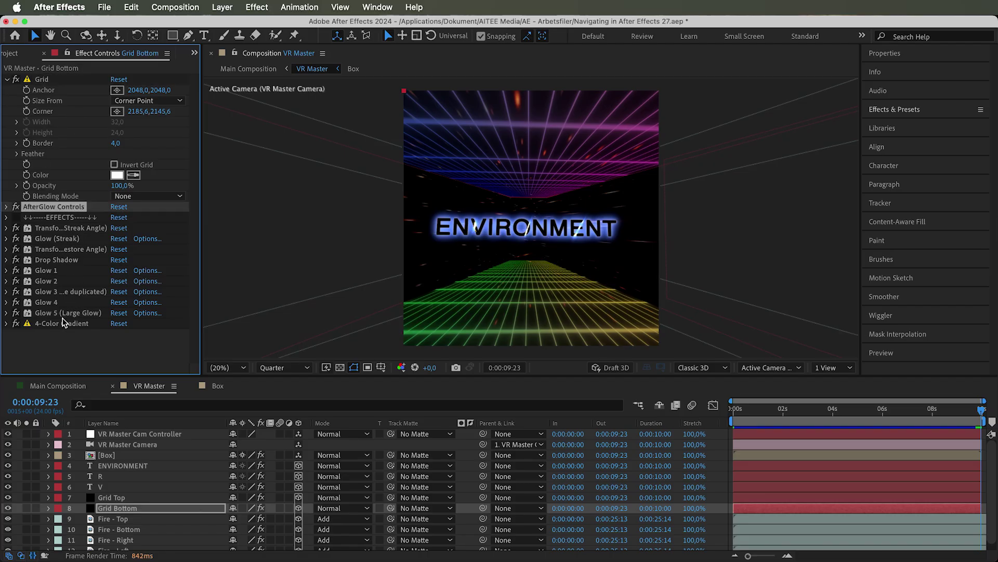
pyautogui.click(40, 323)
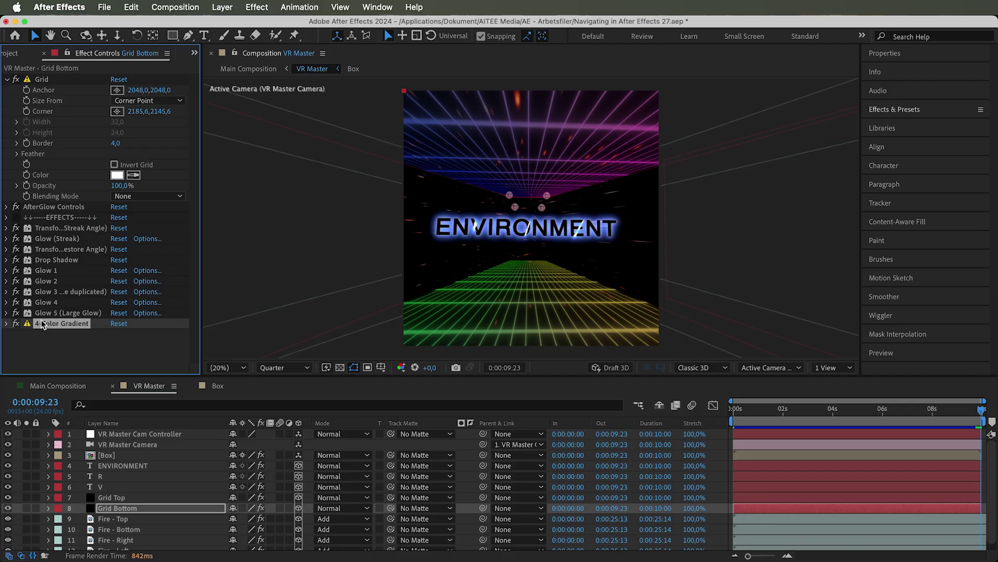
pyautogui.click(6, 324)
pyautogui.scroll(-4, 67, 282)
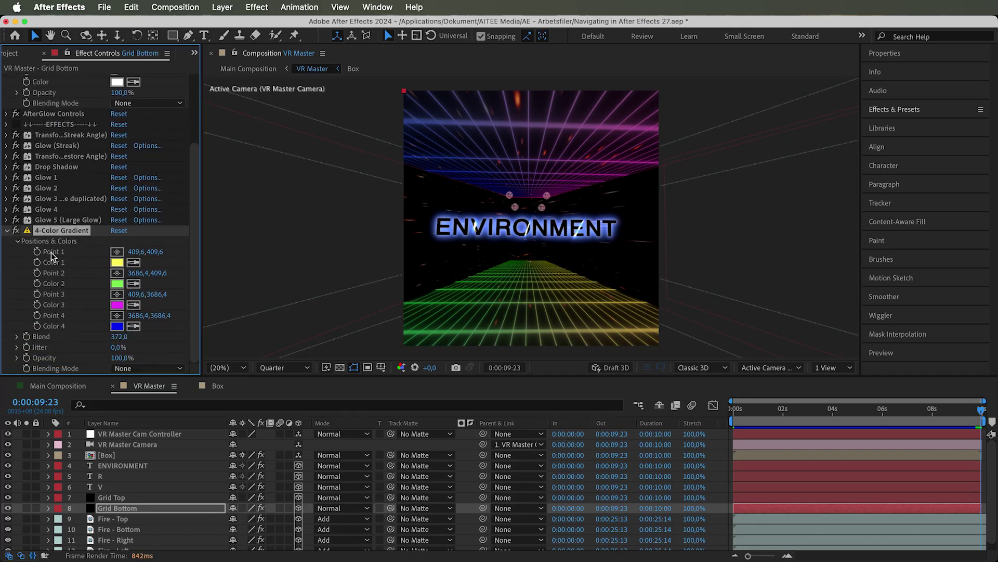
pyautogui.click(116, 497)
pyautogui.click(6, 334)
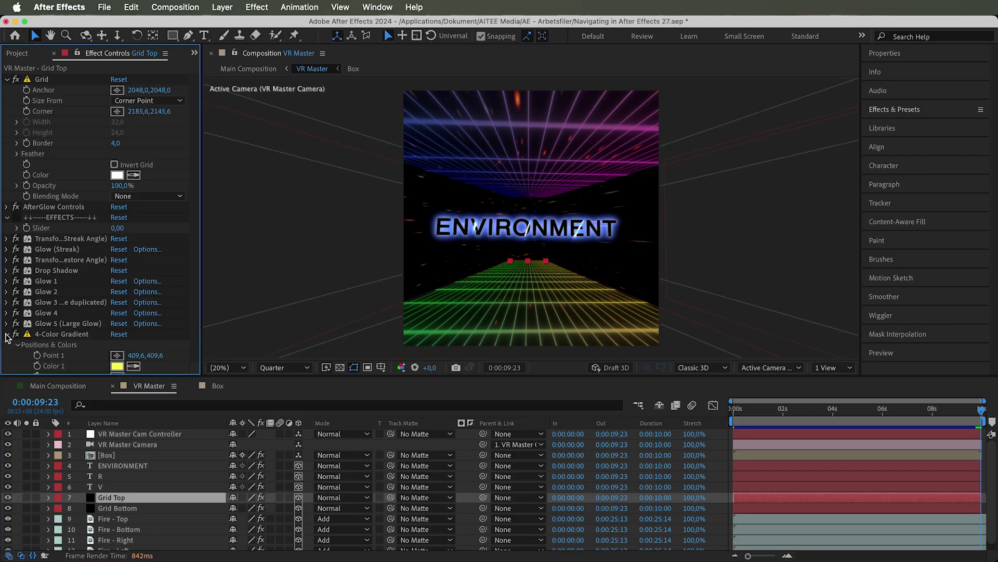
pyautogui.scroll(-4, 61, 241)
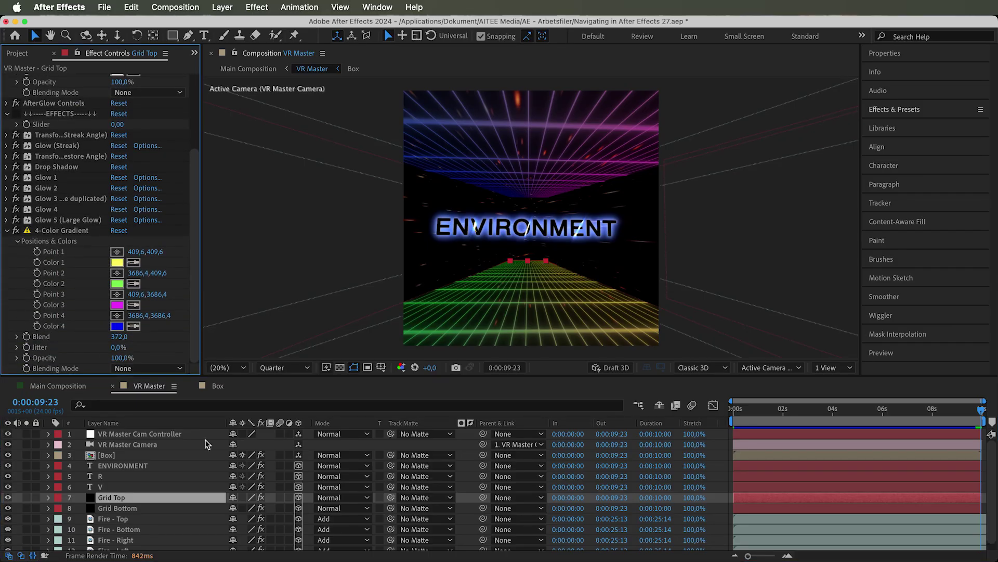
# Step: Move the current time to 0:00:06:00 and inspect the Fire - Top, Bottom, Right and Left layers one by one
pyautogui.moveTo(956, 414); pyautogui.dragTo(881, 417)
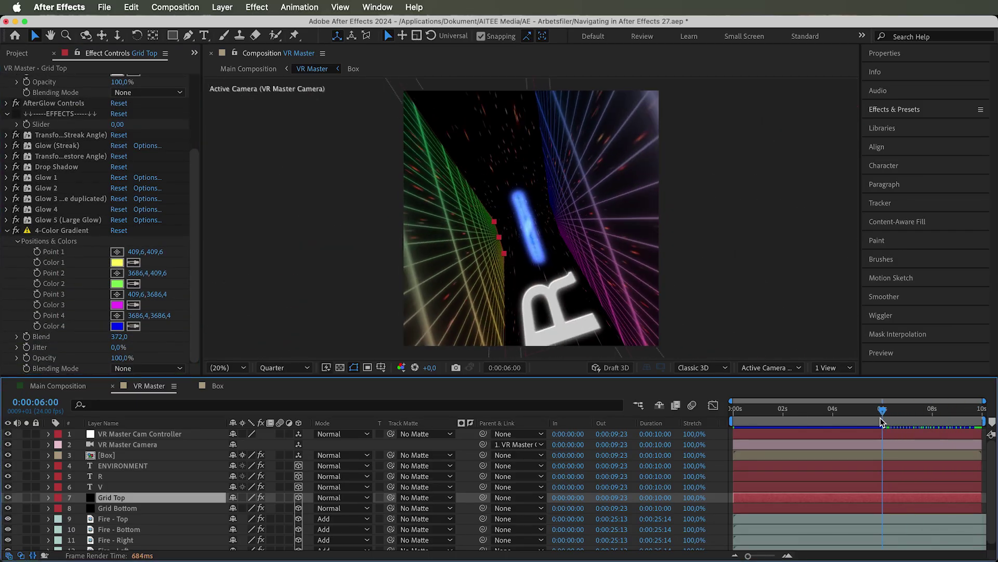
pyautogui.scroll(-1, 191, 499)
pyautogui.click(153, 513)
pyautogui.click(139, 520)
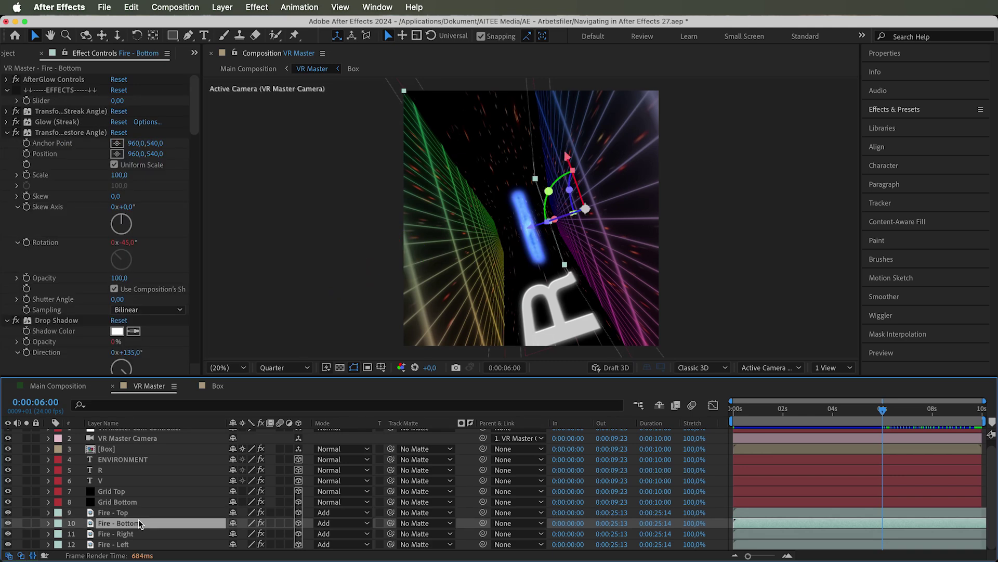
pyautogui.click(136, 533)
pyautogui.click(133, 545)
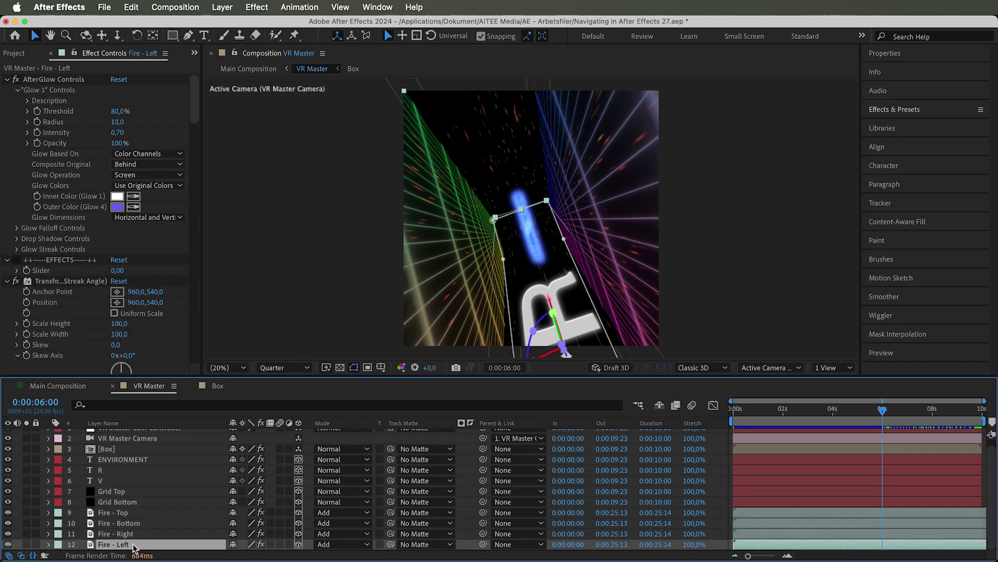
pyautogui.click(531, 175)
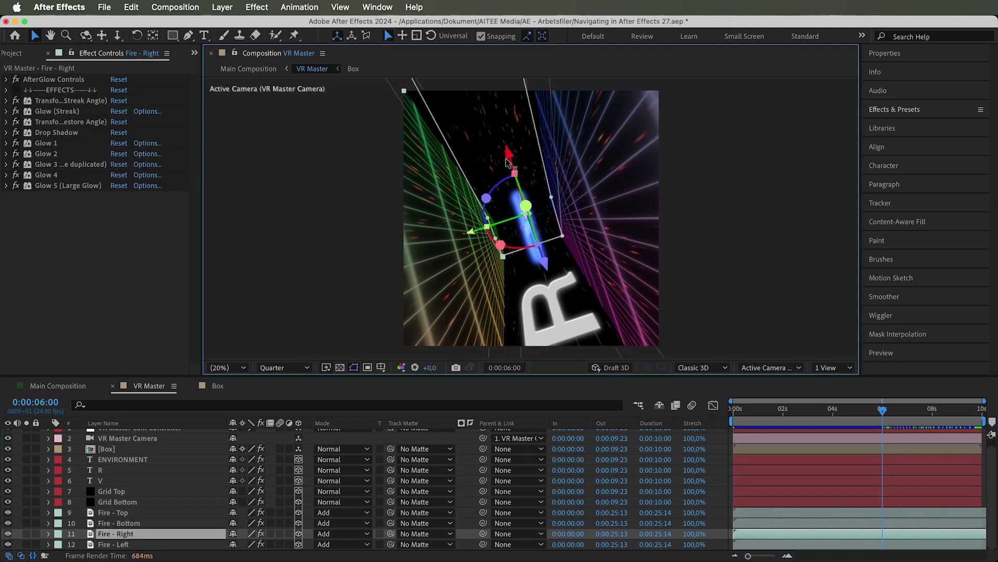
pyautogui.click(122, 513)
pyautogui.click(122, 524)
pyautogui.click(123, 534)
pyautogui.click(123, 545)
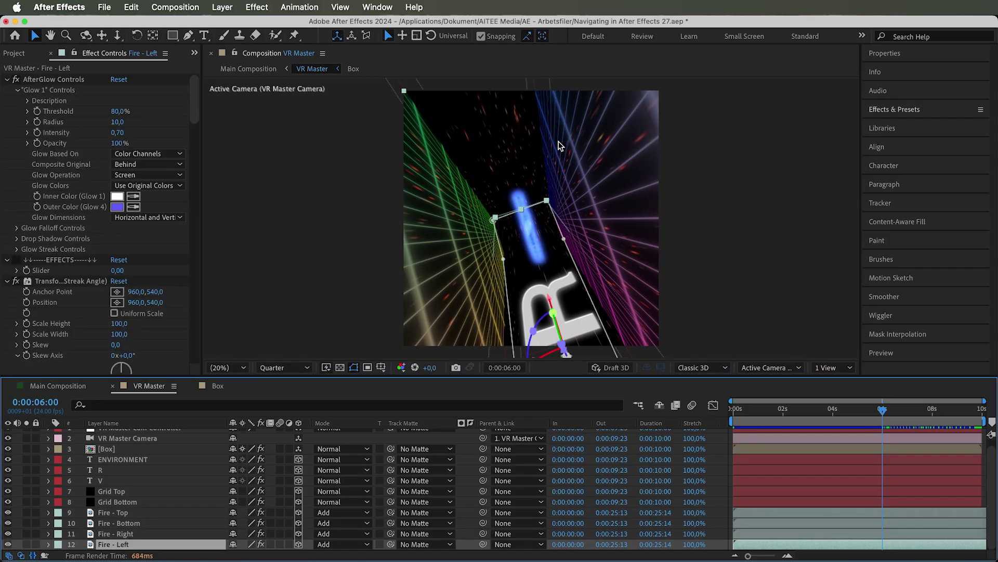
# Step: Move the current time to 0:00:00:14 and choose Add as the Fire - Top layer's blending mode
pyautogui.moveTo(884, 409); pyautogui.dragTo(736, 423)
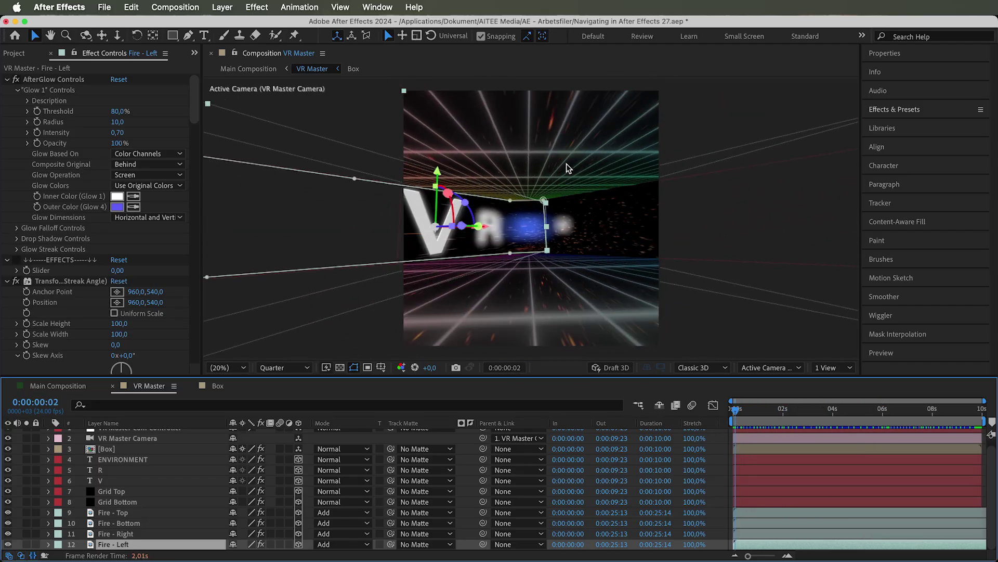
pyautogui.moveTo(735, 409); pyautogui.dragTo(750, 425)
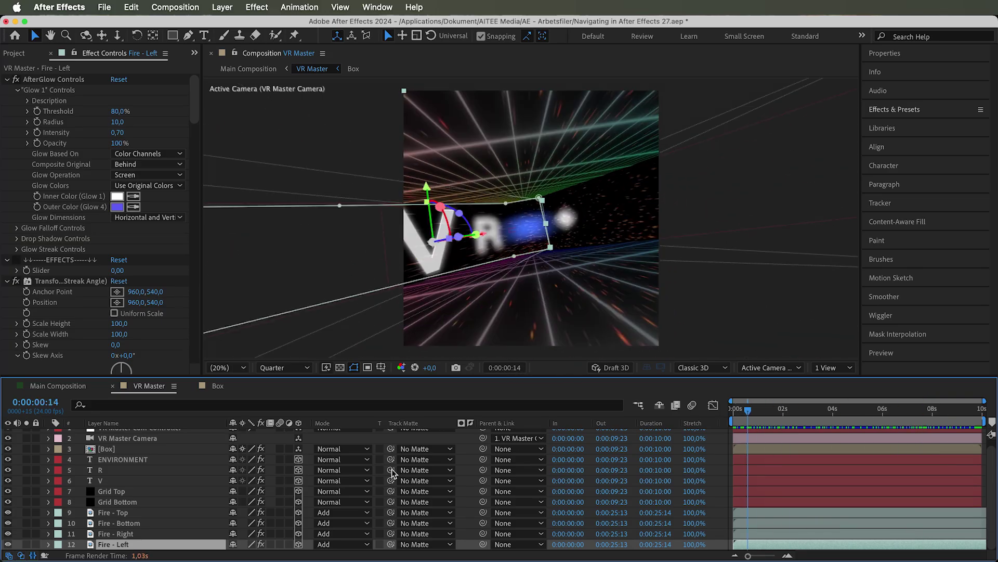
pyautogui.click(336, 514)
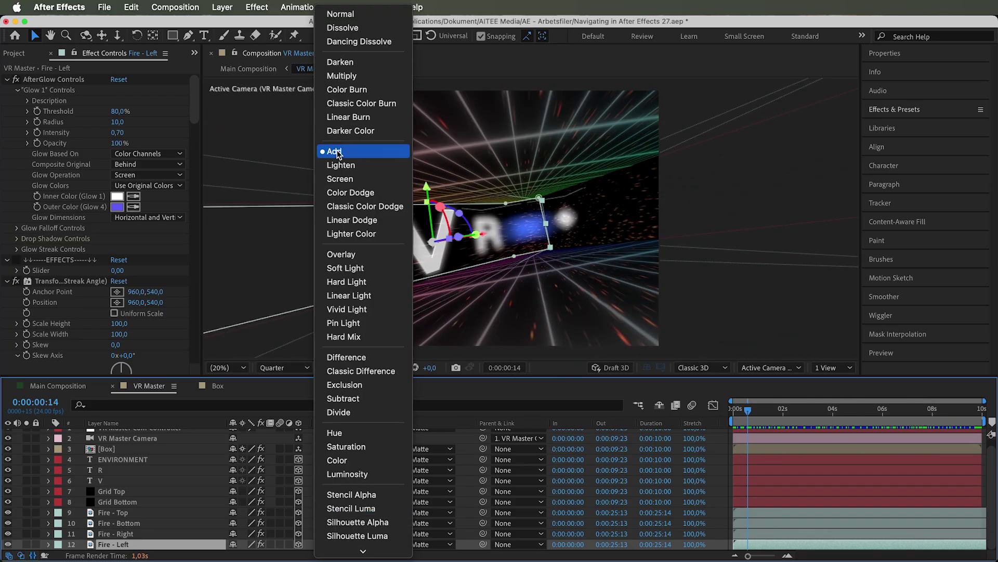
pyautogui.click(336, 152)
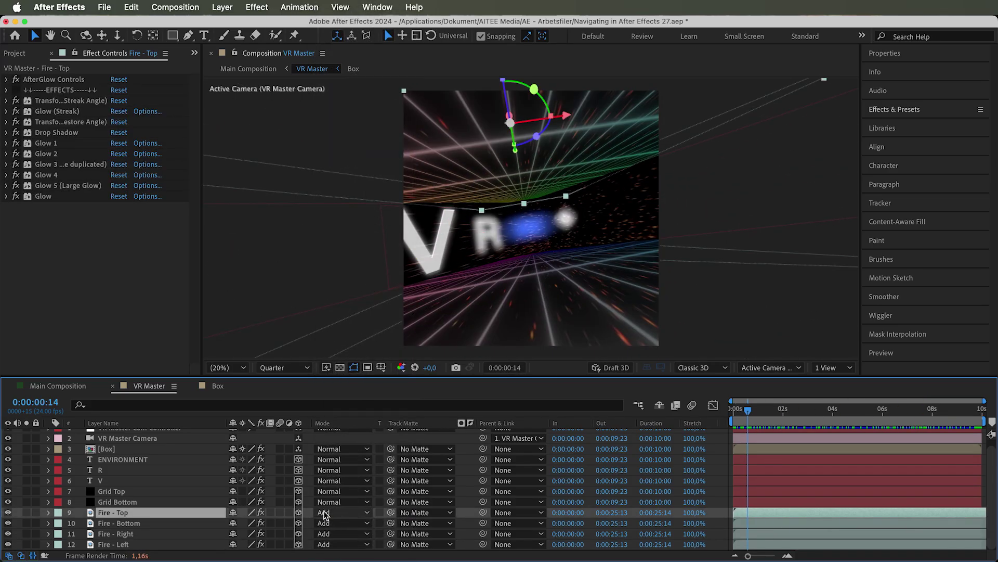
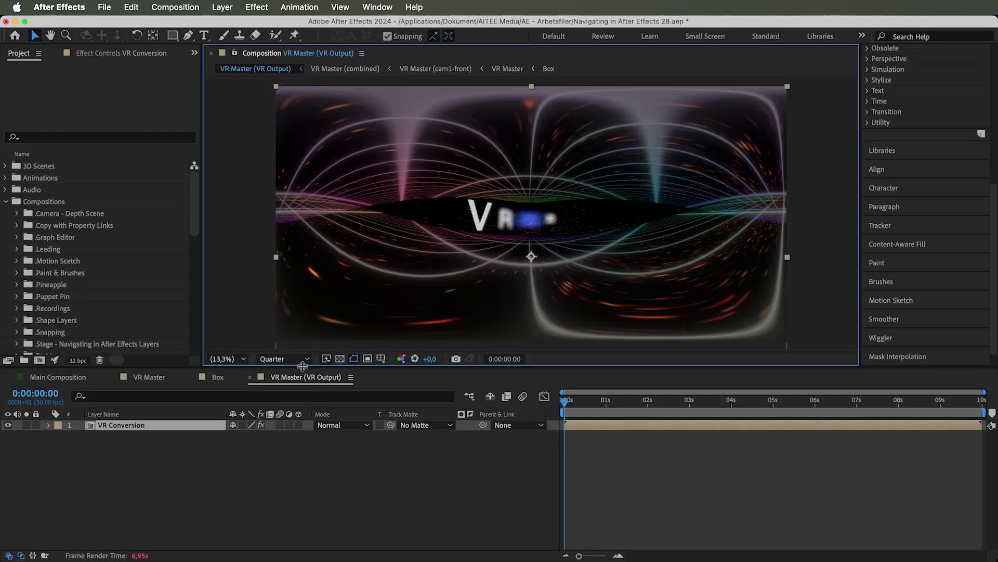
# Step: Open the VR Conversion layer's source composition from VR Master (VR Output) and inspect its camera layers and effect controls
pyautogui.moveTo(302, 367); pyautogui.dragTo(308, 471)
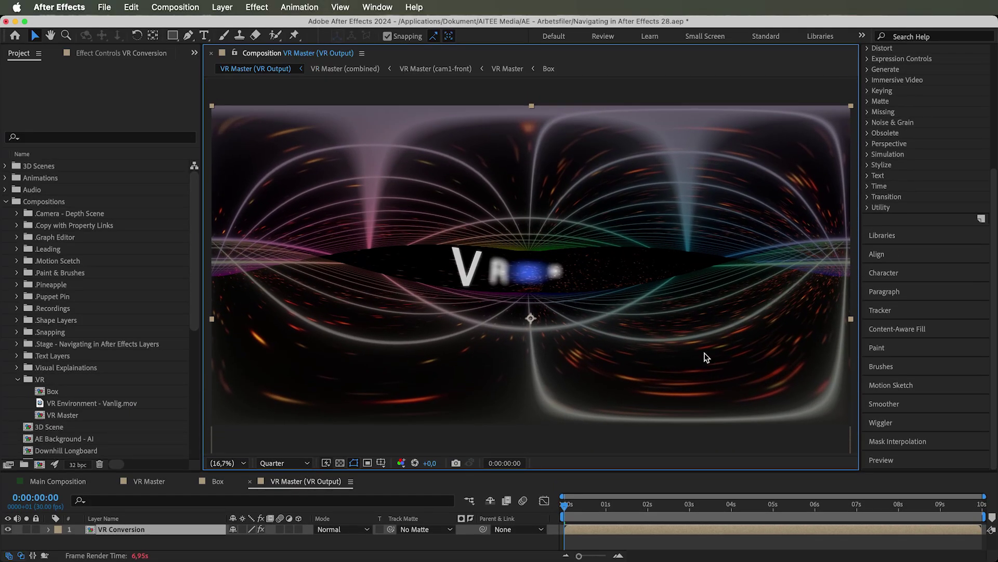
pyautogui.doubleClick(182, 529)
pyautogui.moveTo(143, 471); pyautogui.dragTo(152, 394)
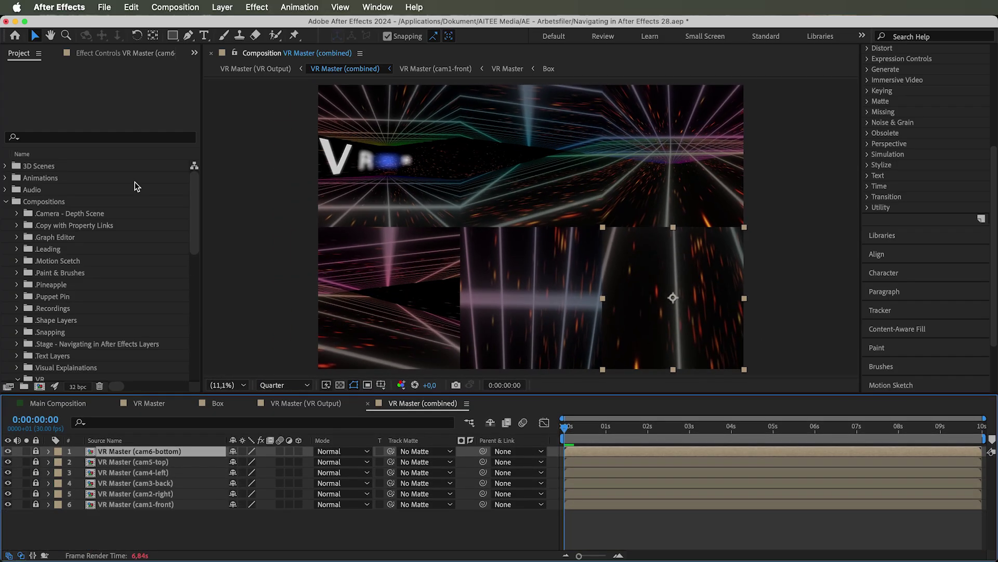
pyautogui.click(113, 54)
pyautogui.click(150, 450)
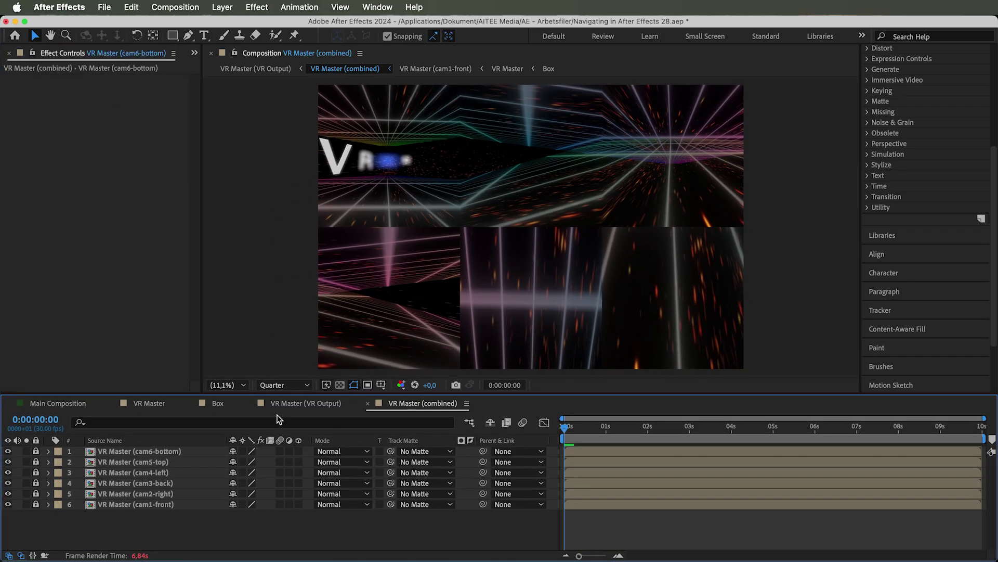
# Step: Return to VR Master (VR Output) and examine the VR Converter's available Input and Output formats without changing them
pyautogui.click(275, 404)
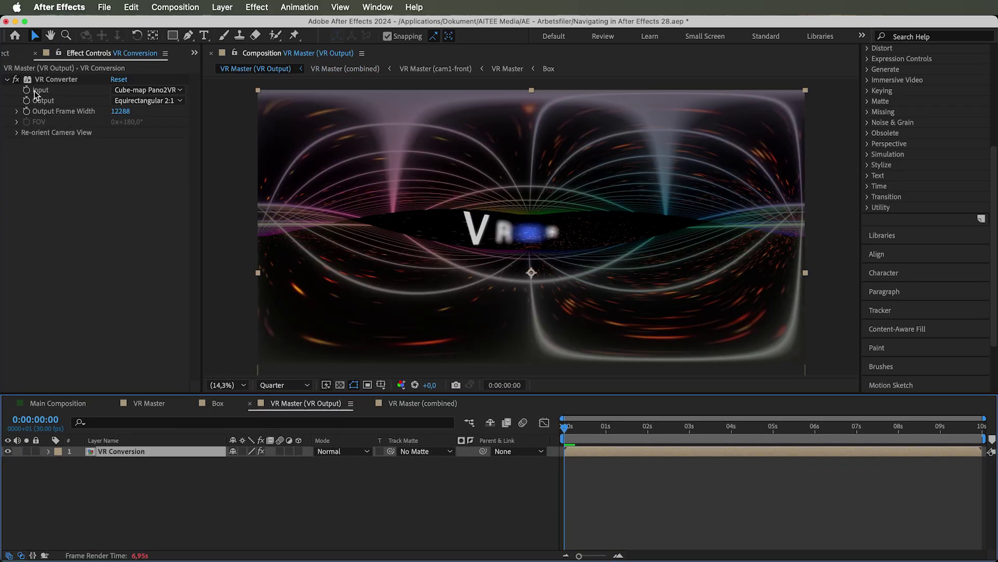
pyautogui.click(130, 90)
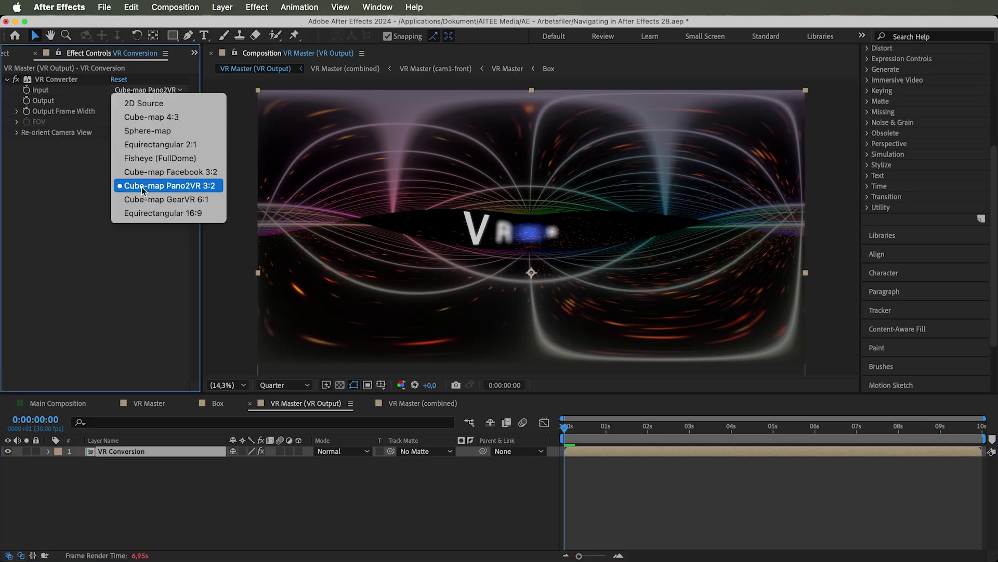
pyautogui.click(157, 188)
pyautogui.click(135, 89)
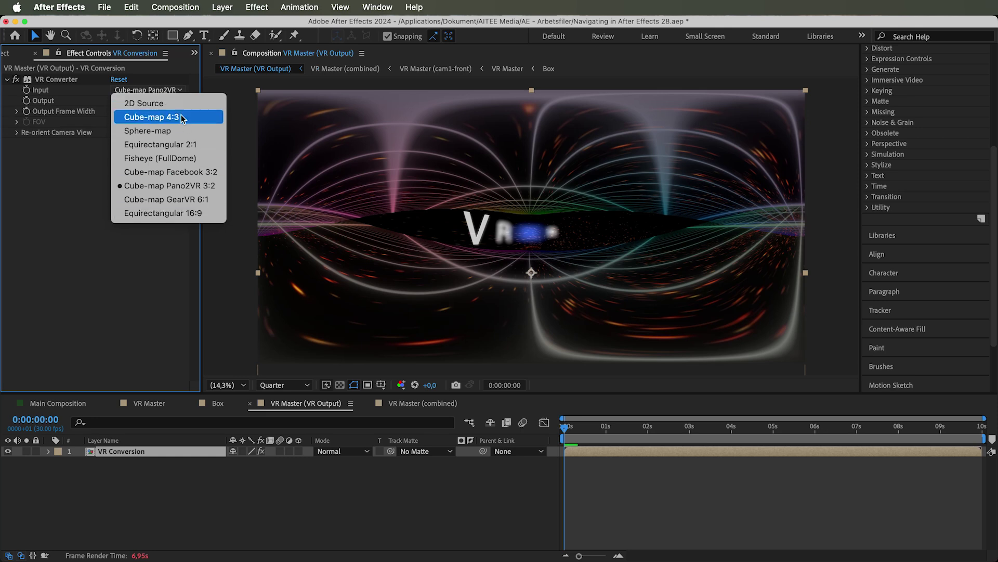
pyautogui.click(86, 179)
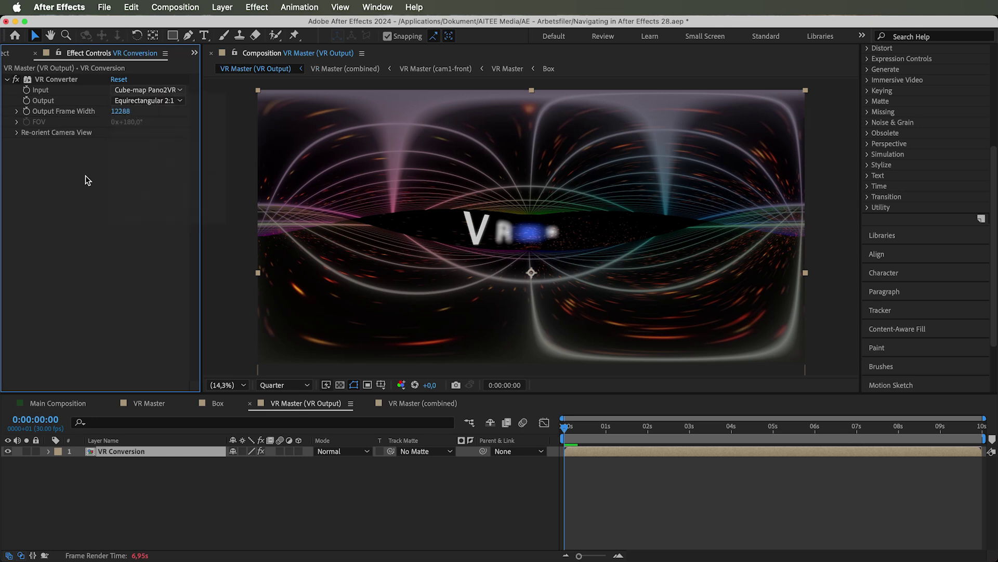
pyautogui.click(125, 102)
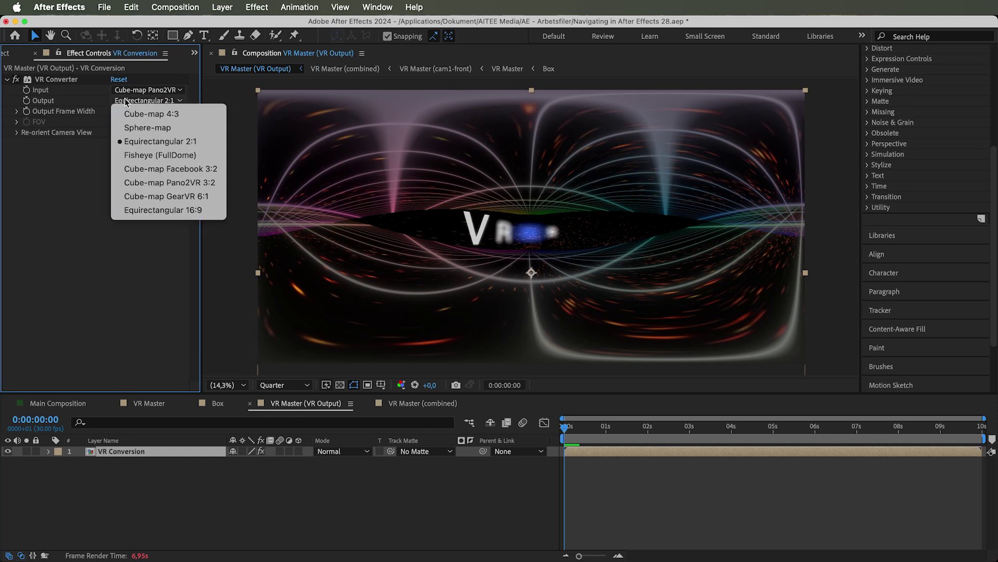
pyautogui.click(159, 147)
pyautogui.click(150, 103)
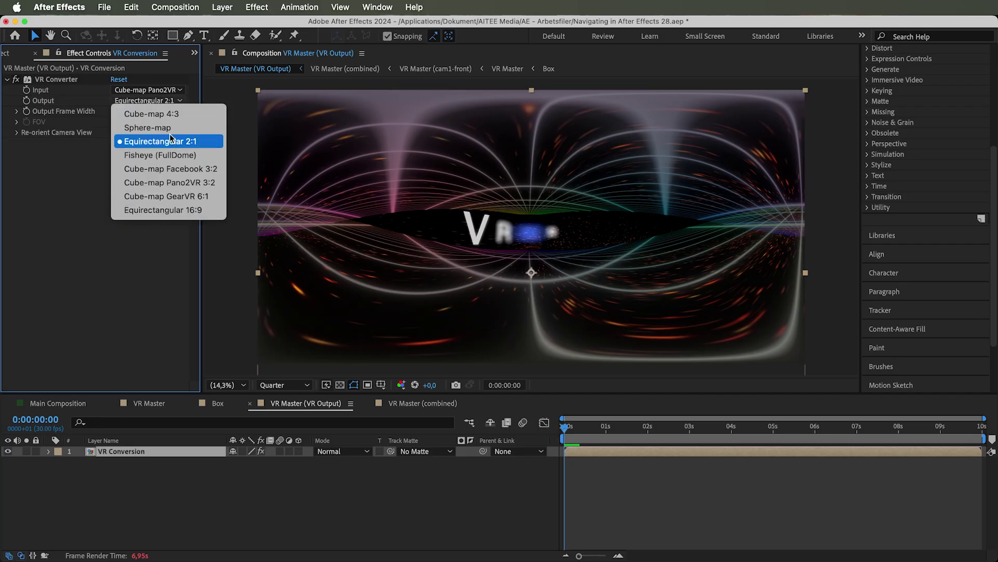
pyautogui.click(104, 107)
# Step: Expand the VR Converter's Output Frame Width, FOV and Re-orient Camera View settings, try an X-axis tilt of 128°, and undo it
pyautogui.click(16, 111)
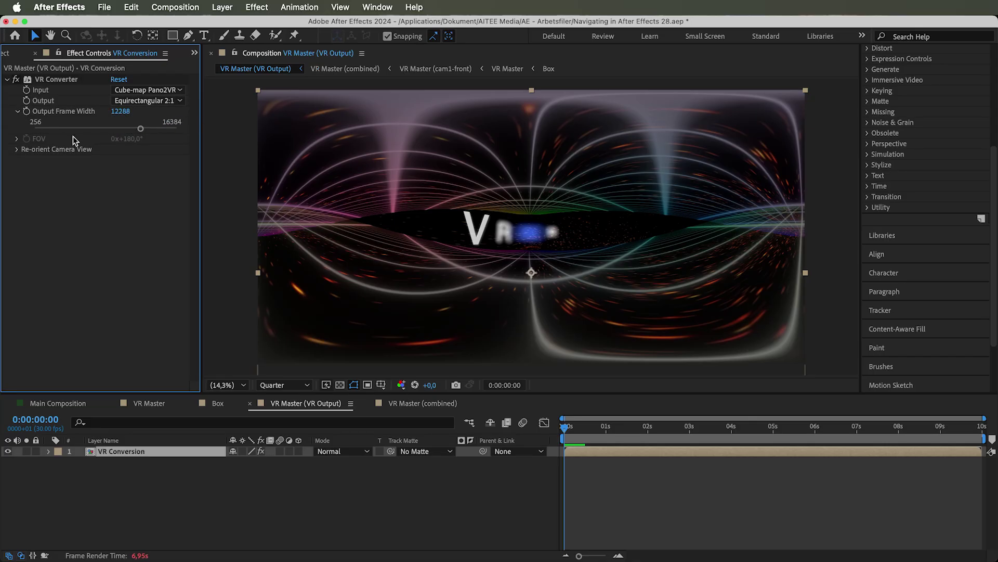
pyautogui.click(18, 138)
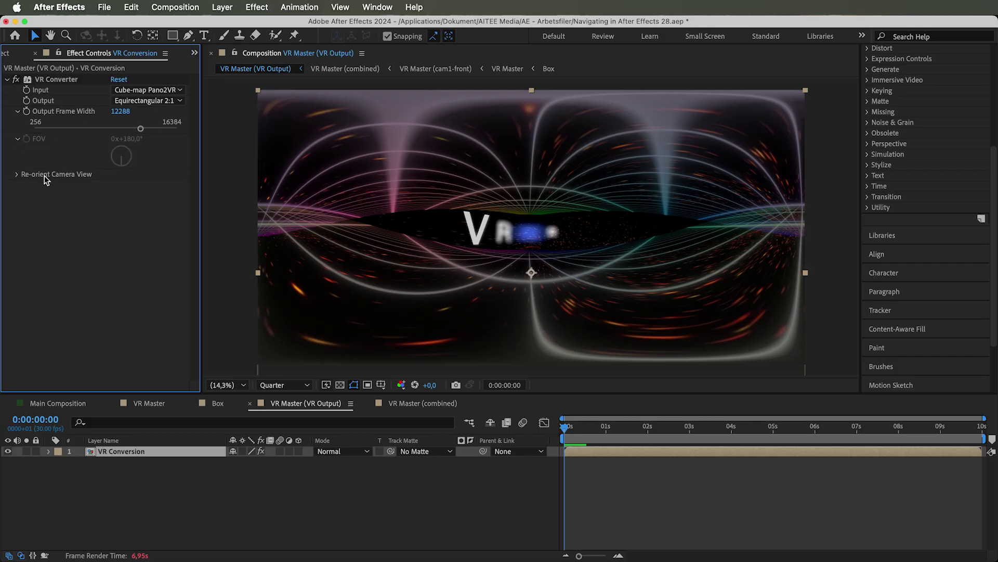
pyautogui.click(15, 174)
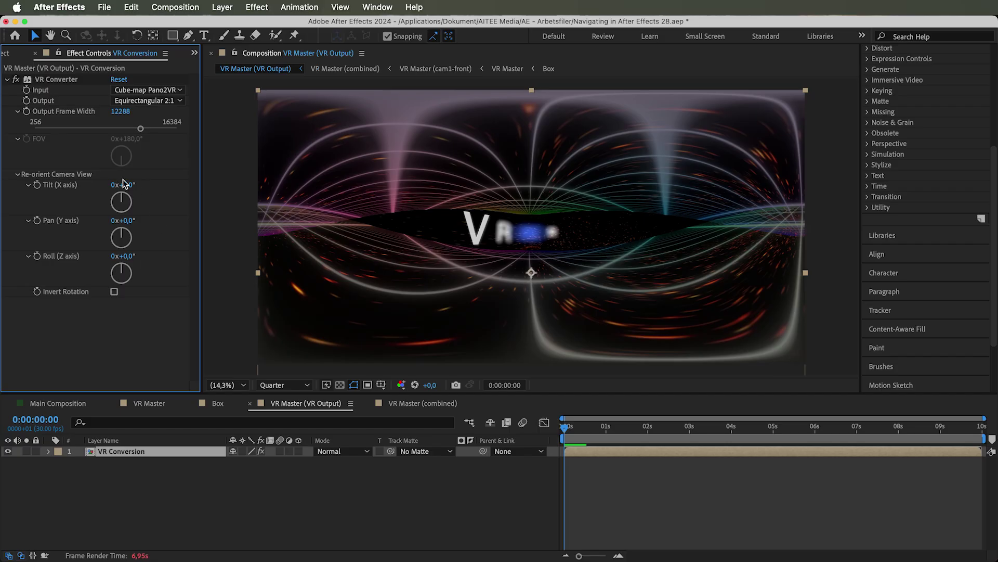
pyautogui.moveTo(127, 185); pyautogui.dragTo(207, 184)
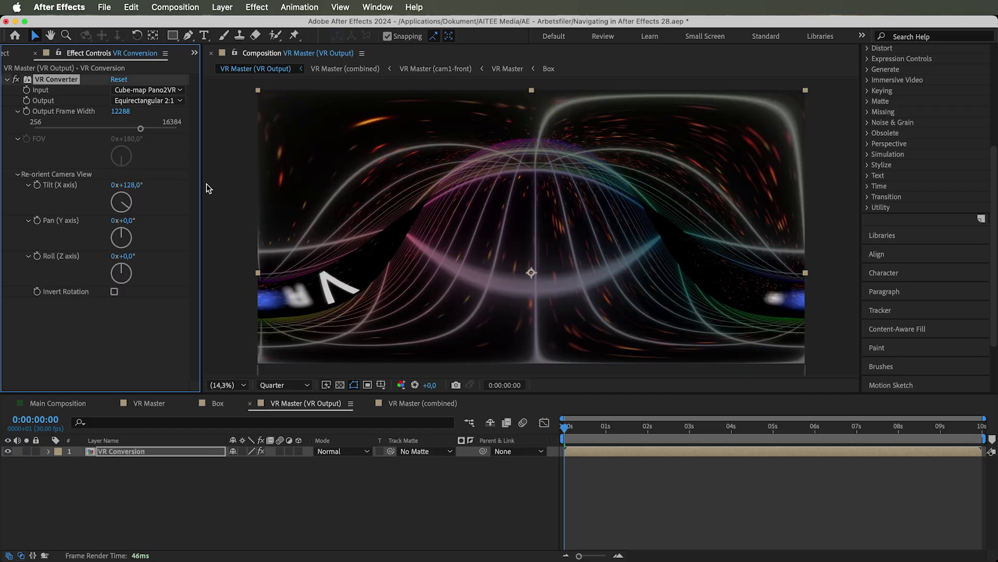
pyautogui.hotkey('ctrl', 'z')
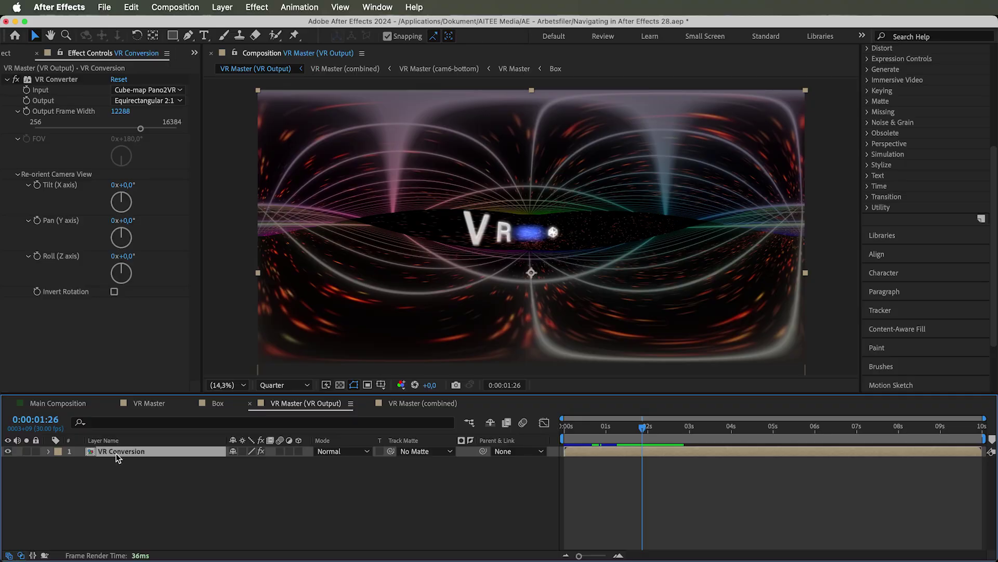
# Step: Open VR Conversion's source composition, return the current time to 0:00:00:00, and trace the cam6-bottom layer down to its nested VR Master
pyautogui.doubleClick(125, 453)
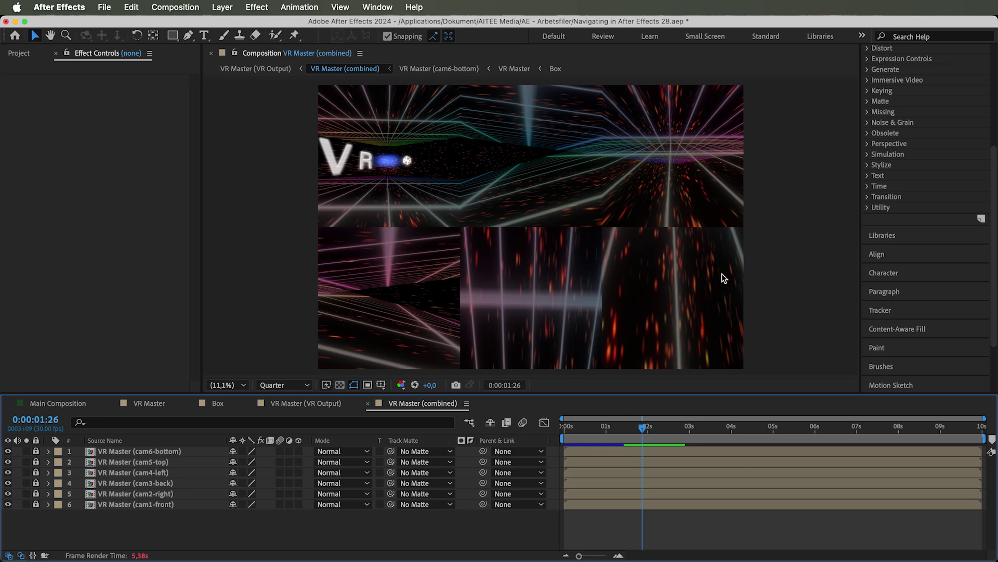
pyautogui.moveTo(643, 431); pyautogui.dragTo(556, 427)
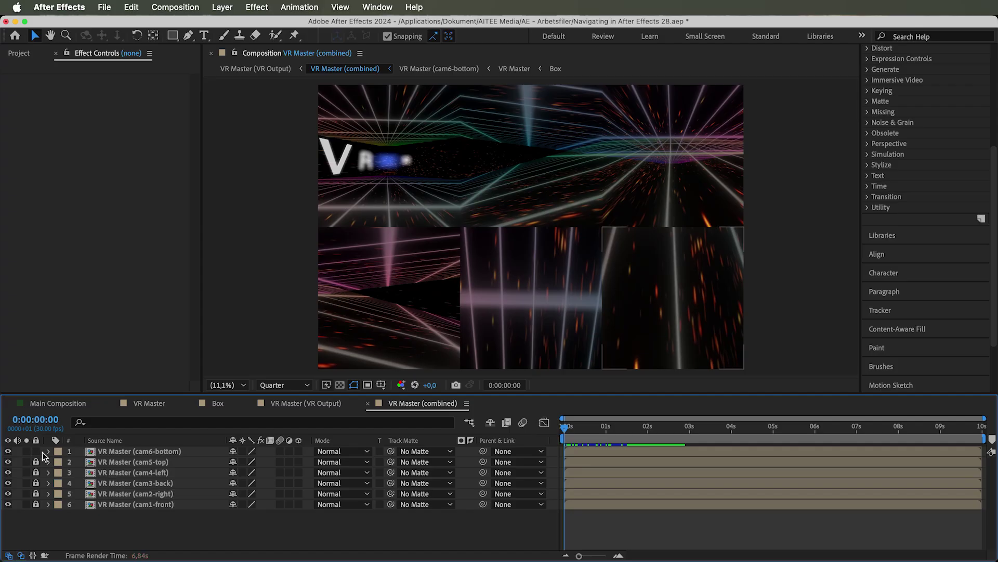
pyautogui.doubleClick(115, 452)
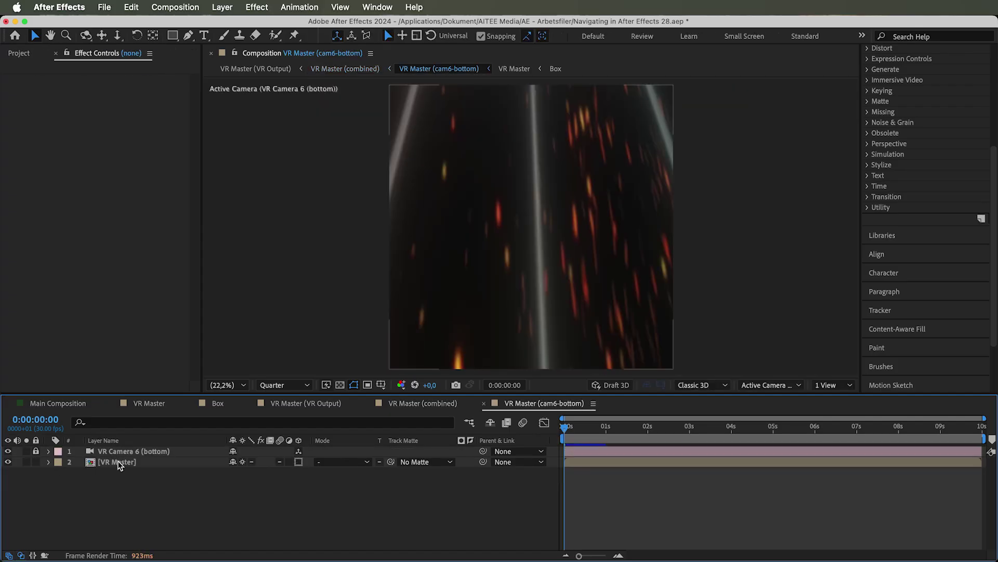
pyautogui.doubleClick(117, 462)
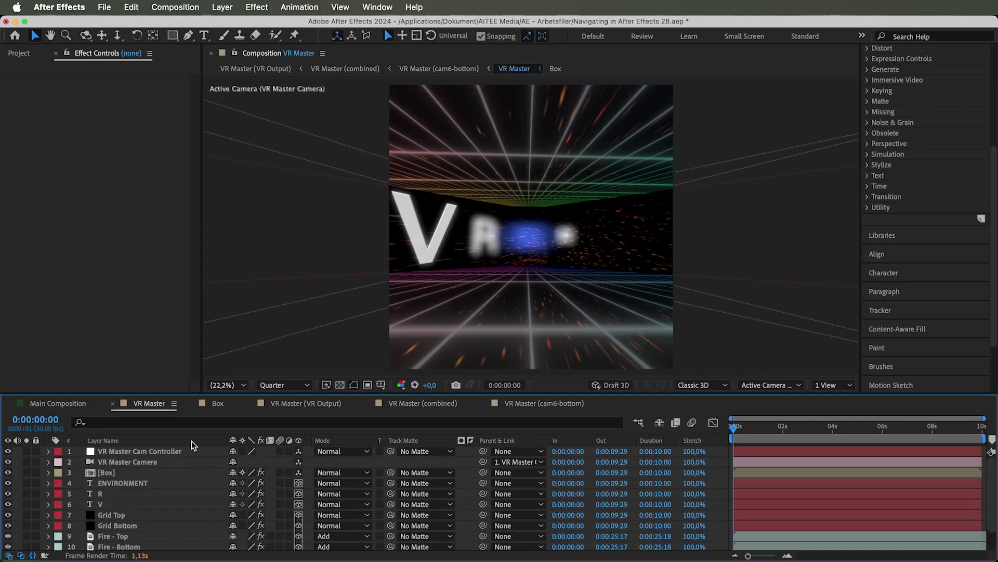
# Step: Return to VR Master (cam6-bottom), lock its VR Master layer, and close that composition
pyautogui.click(511, 405)
pyautogui.click(36, 461)
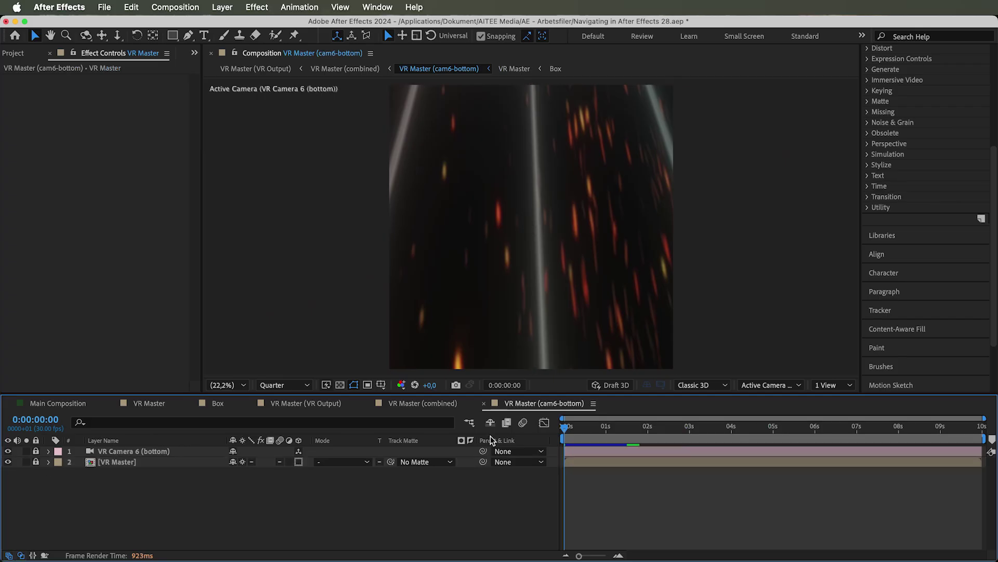
pyautogui.click(484, 403)
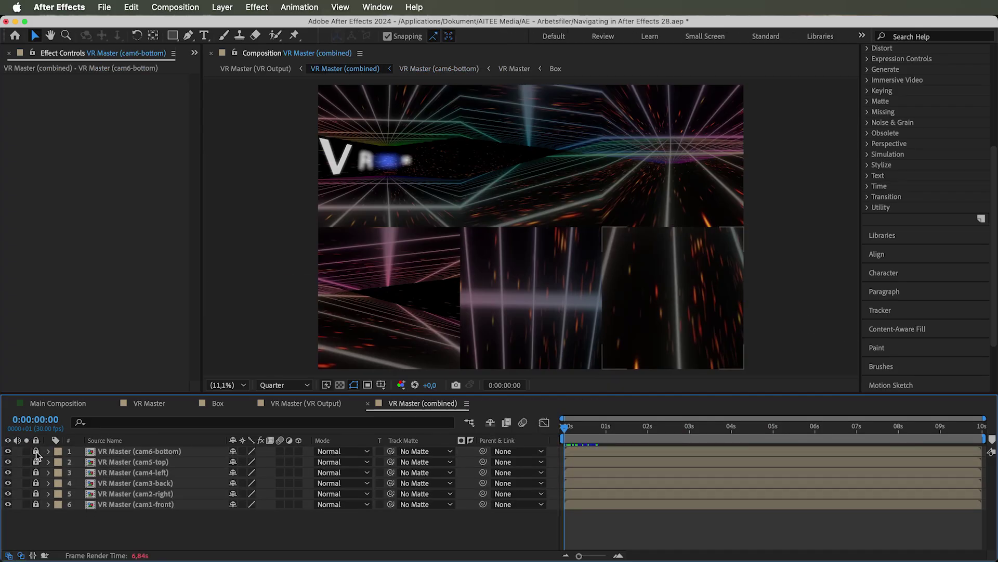
# Step: Return to VR Master (VR Output) and add it to the Render Queue
pyautogui.click(281, 405)
pyautogui.click(103, 6)
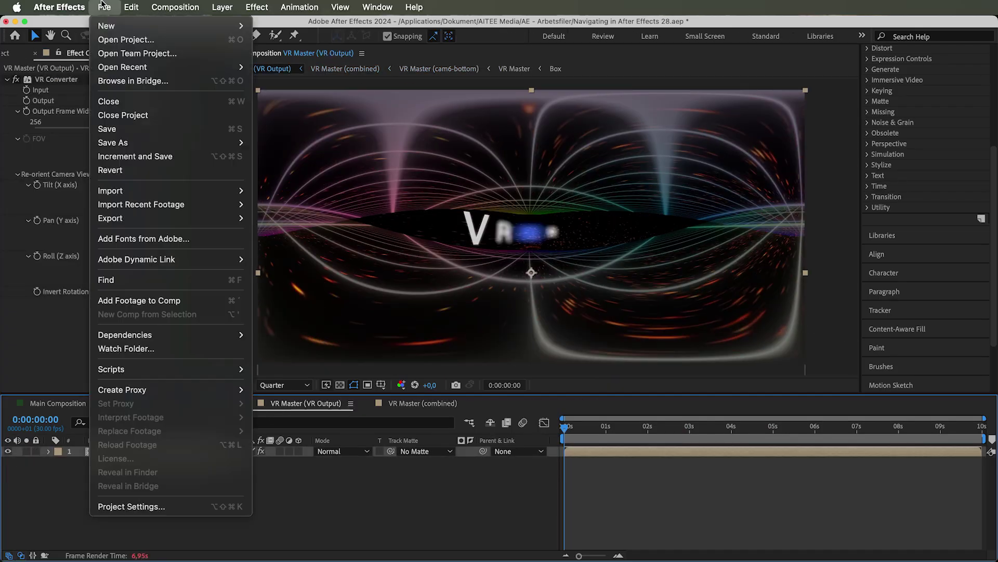
pyautogui.moveTo(155, 218)
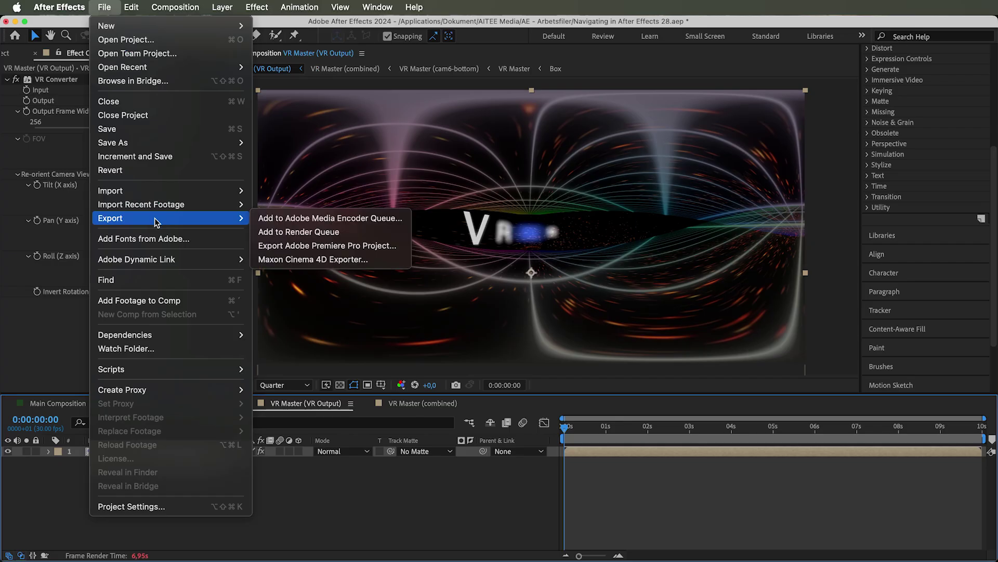
pyautogui.click(270, 235)
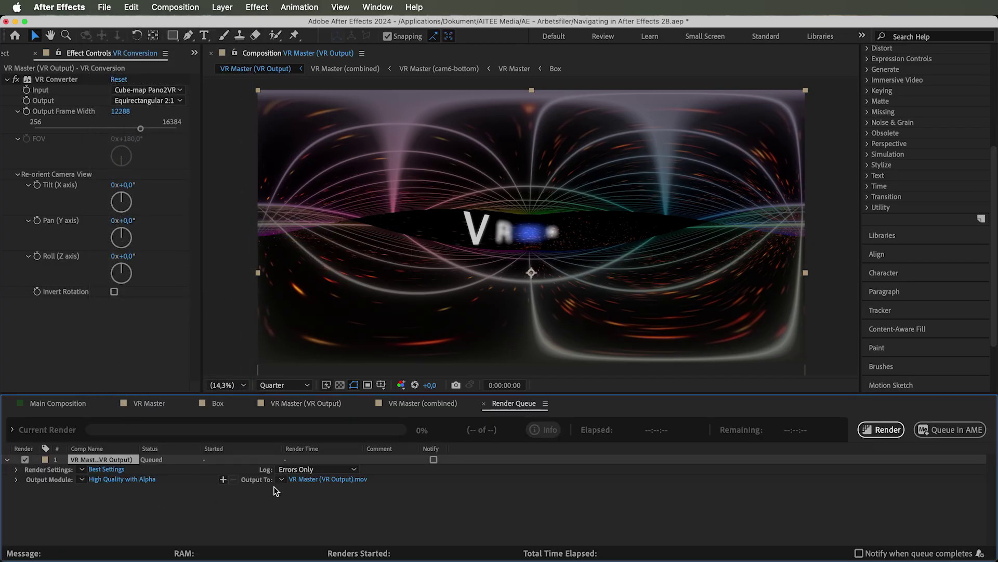
# Step: Examine the queued composition's Render Settings and the Output Module's QuickTime format options, leaving them unchanged
pyautogui.click(107, 469)
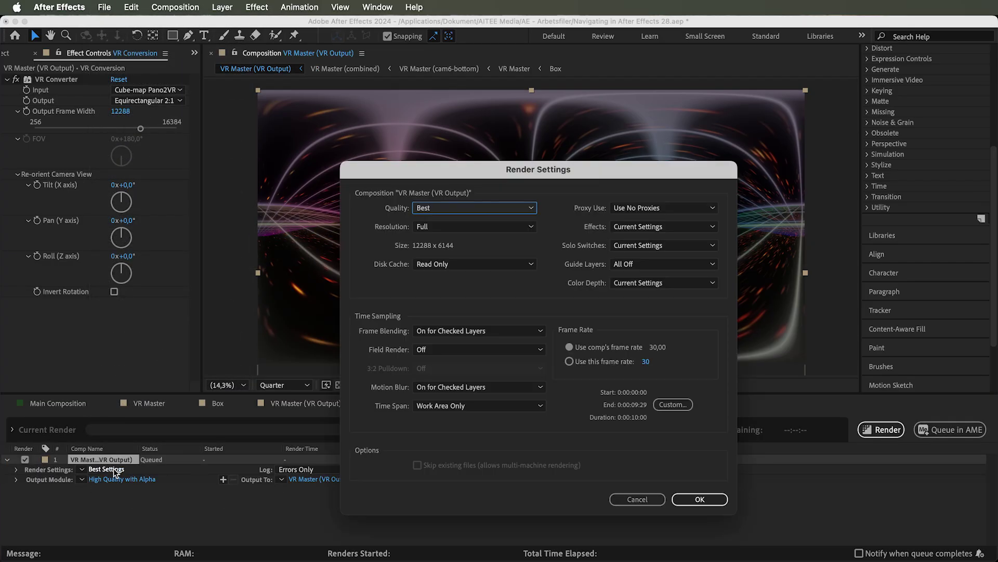
pyautogui.click(631, 500)
pyautogui.click(131, 480)
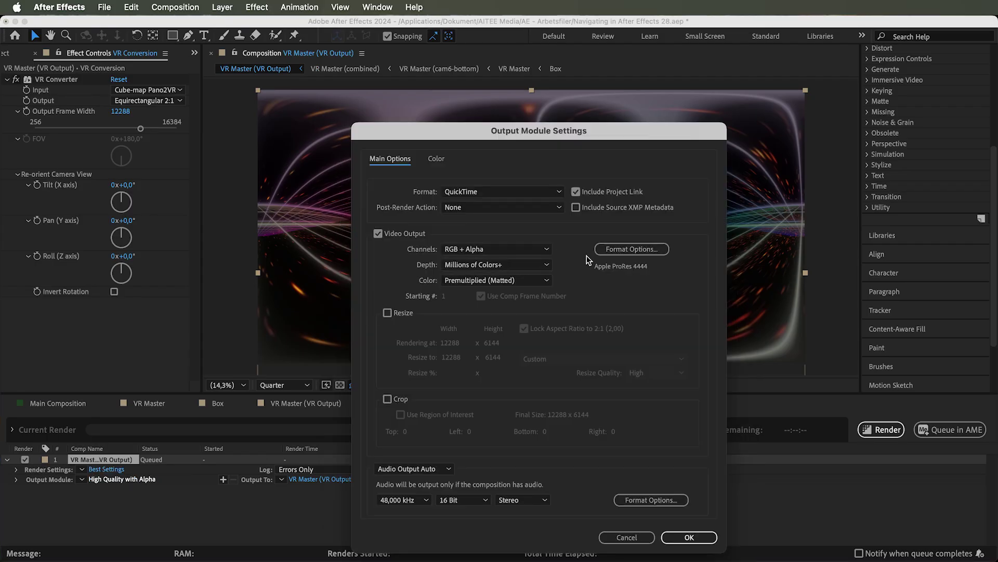
pyautogui.click(632, 249)
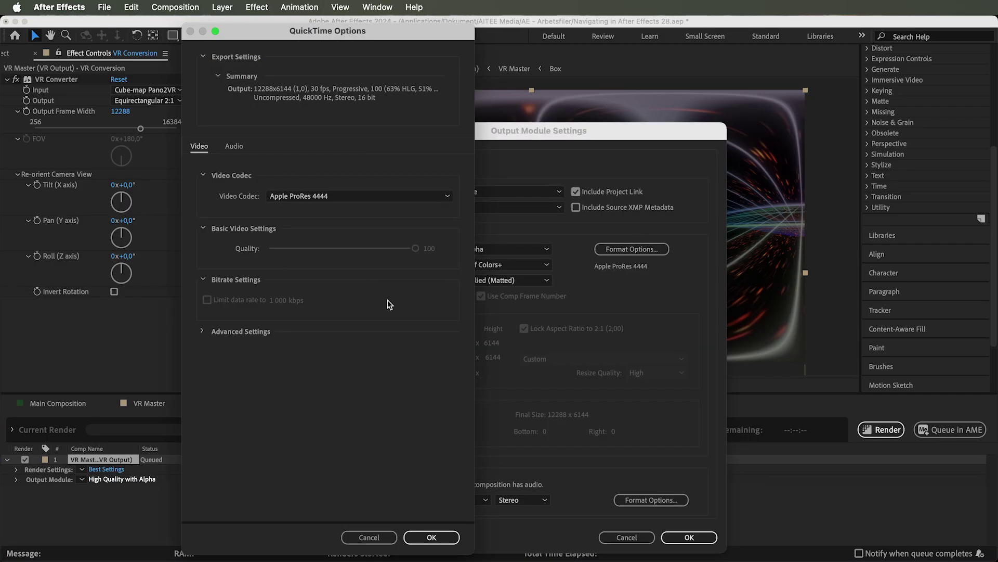
pyautogui.click(369, 538)
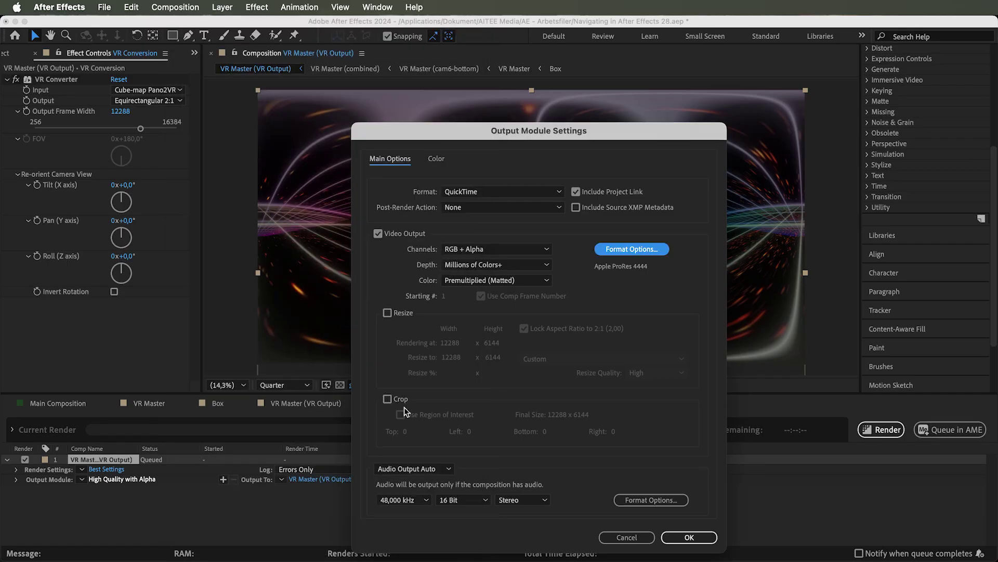
# Step: Set the output module's format to H.264, enable Video Is VR, and raise the target bitrate
pyautogui.click(476, 192)
pyautogui.click(476, 232)
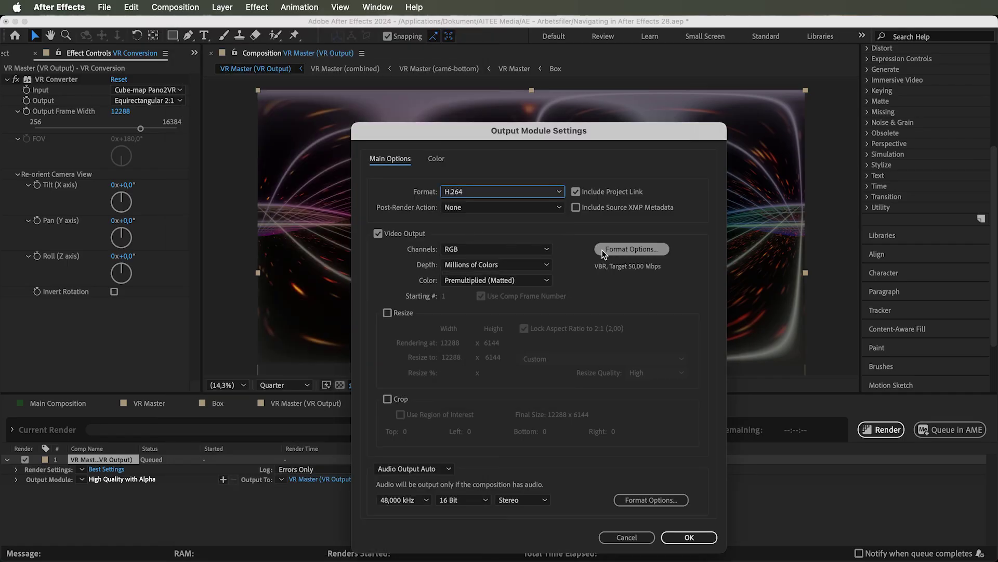
pyautogui.click(615, 249)
pyautogui.click(207, 442)
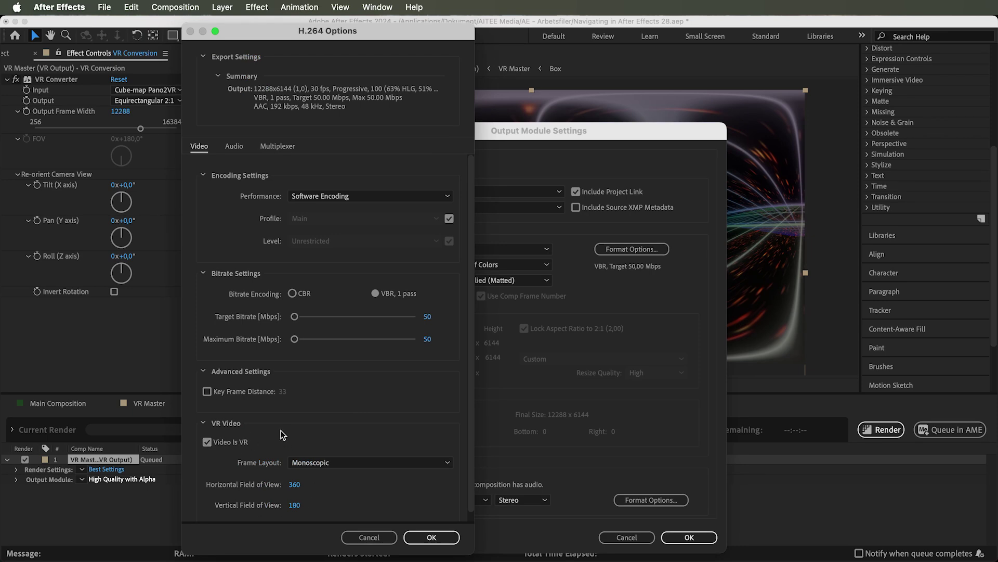
pyautogui.moveTo(294, 316); pyautogui.dragTo(446, 321)
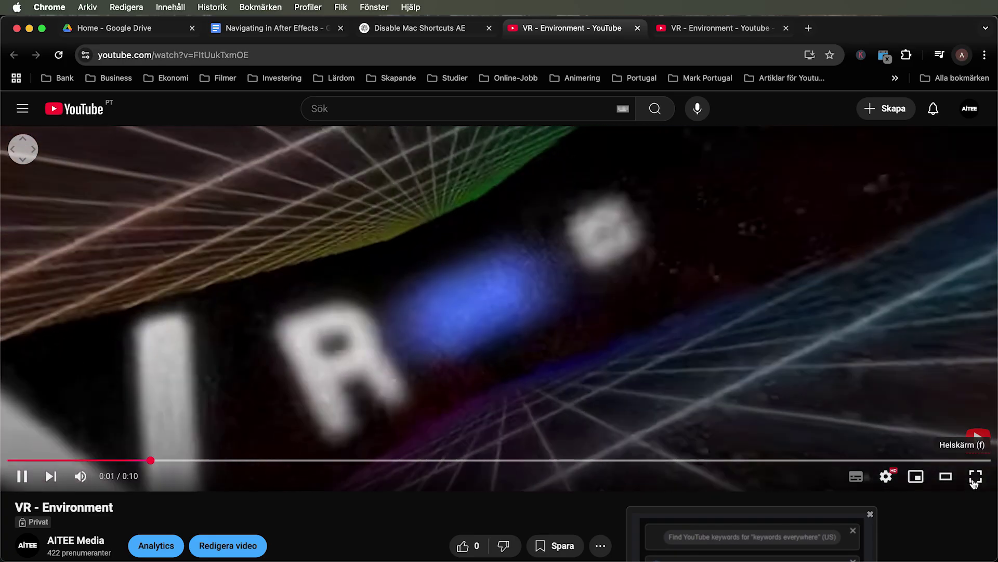
# Step: Switch to Chrome and view the VR - Environment video on YouTube in full screen
pyautogui.click(975, 476)
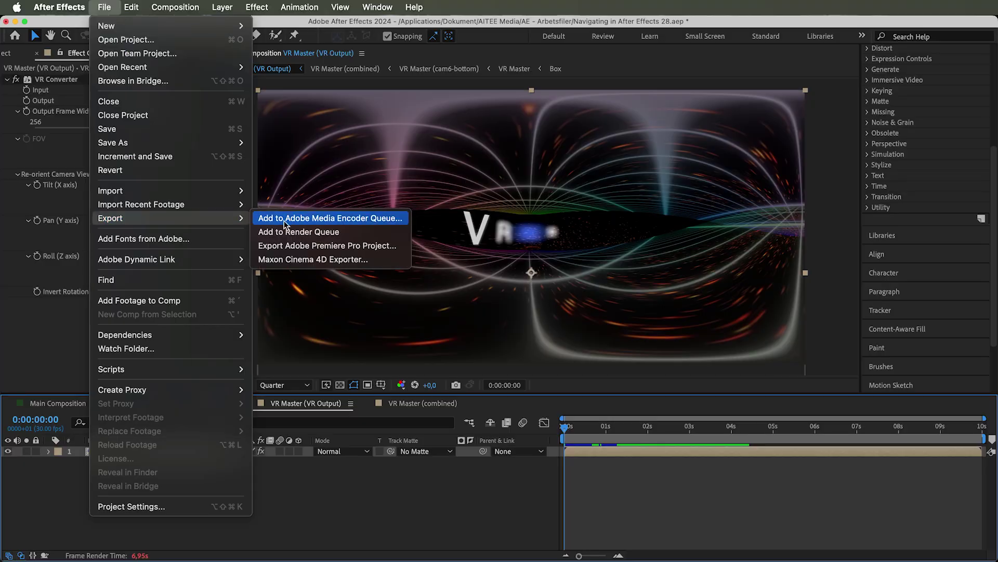
# Step: Send VR Master (VR Output) to the Adobe Media Encoder queue and open the video section of its export settings there
pyautogui.click(291, 221)
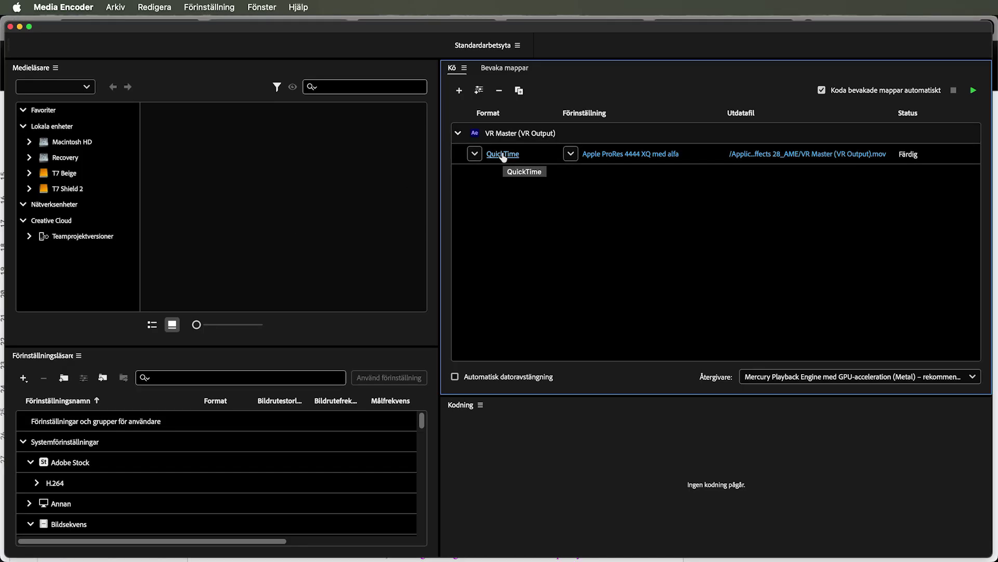
pyautogui.click(637, 155)
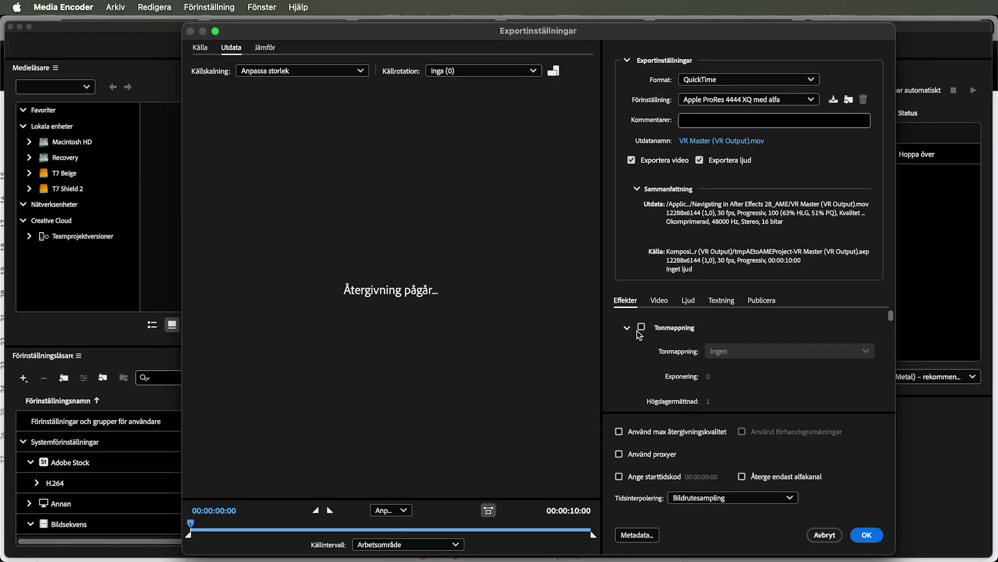
pyautogui.click(661, 307)
# Step: Enable Videon är VR for the QuickTime export with the Monoskopisk frame layout, and confirm the export settings
pyautogui.scroll(-10, 655, 354)
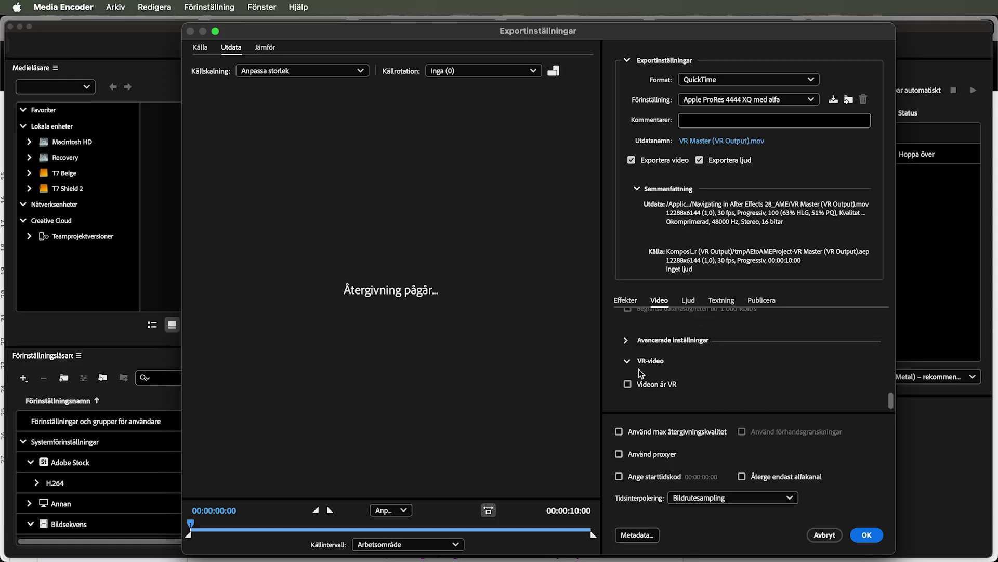
pyautogui.click(628, 385)
pyautogui.scroll(-3, 655, 392)
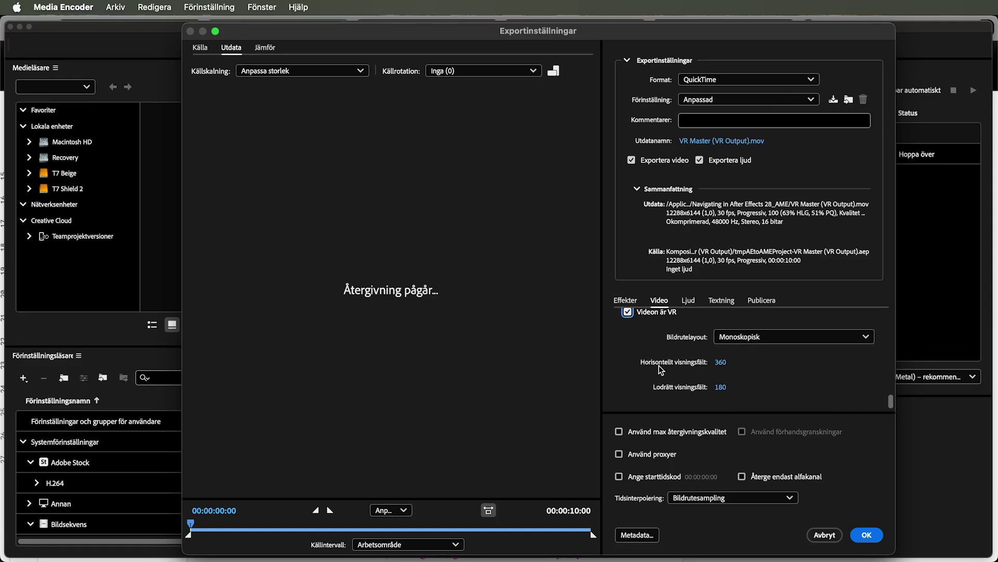
pyautogui.click(866, 338)
pyautogui.click(874, 338)
pyautogui.scroll(2, 892, 368)
pyautogui.scroll(5, 892, 368)
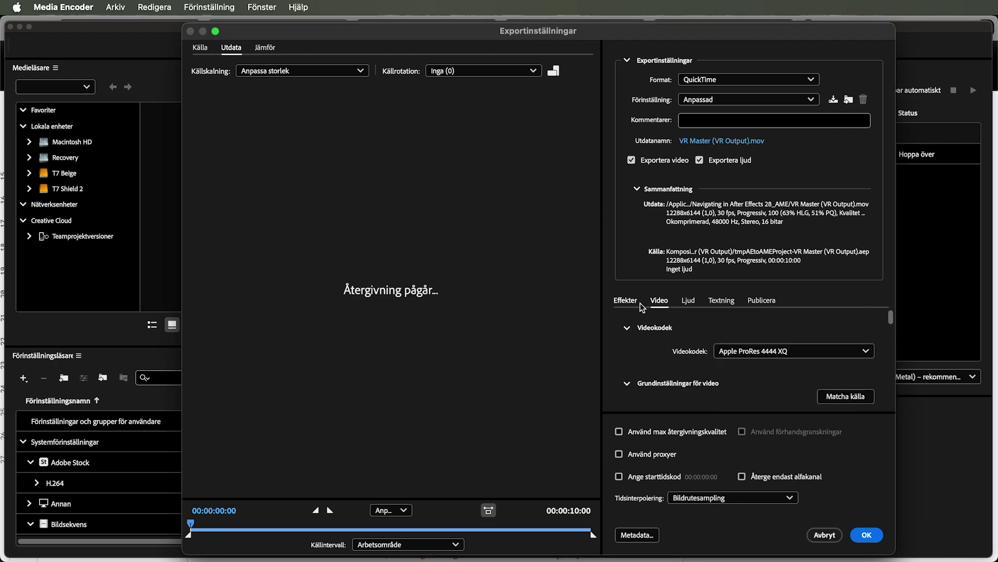
pyautogui.click(866, 535)
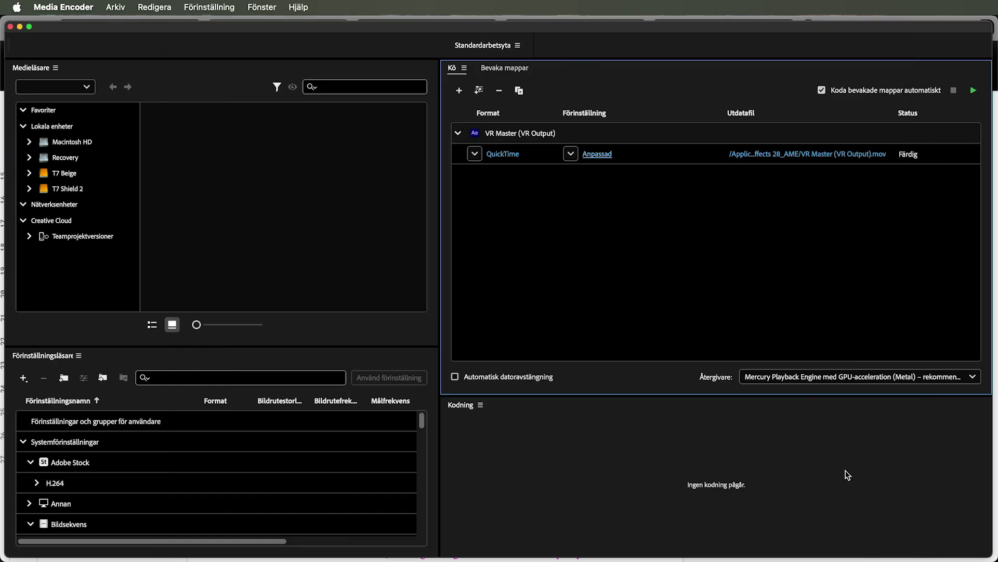
# Step: Start encoding the queue with the Mercury Playback Engine GPU acceleration (Metal) renderer and review the output details
pyautogui.click(821, 376)
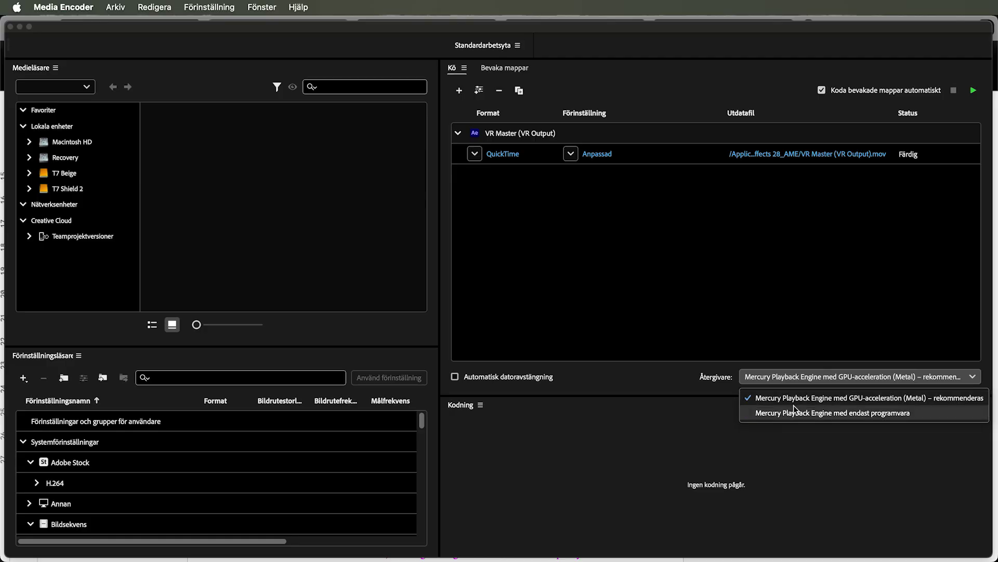
pyautogui.click(862, 398)
pyautogui.click(973, 90)
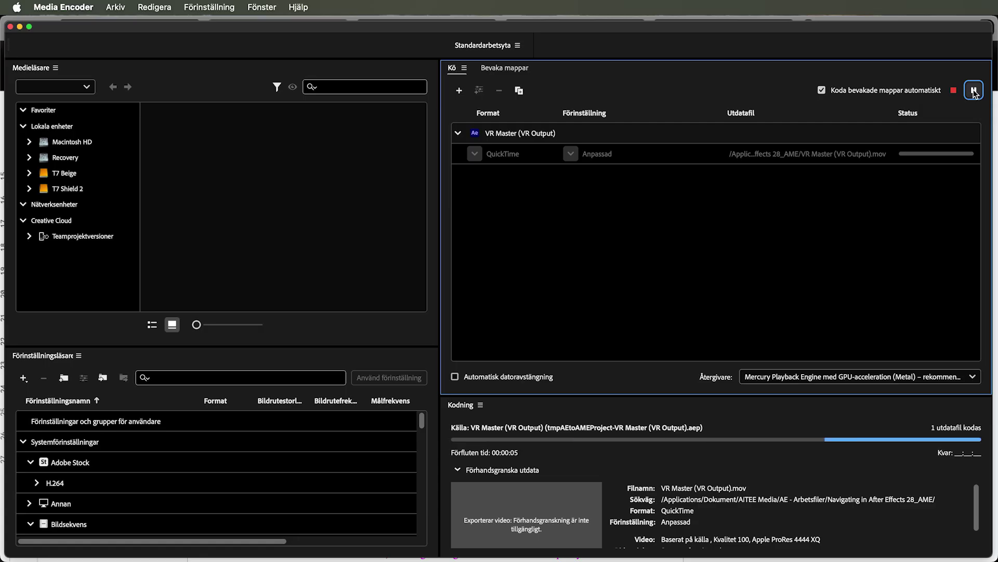
pyautogui.scroll(-1, 747, 530)
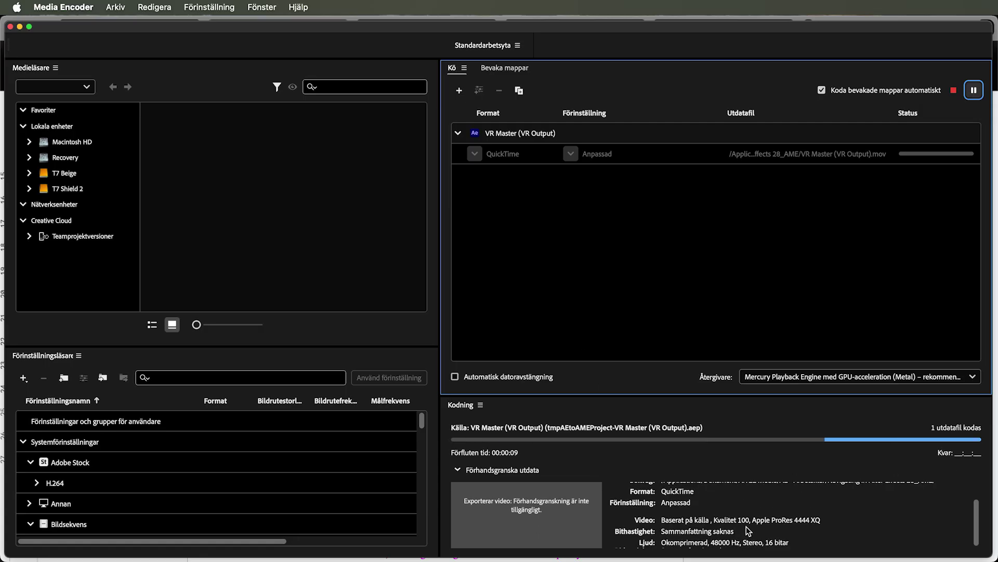
pyautogui.scroll(1, 747, 529)
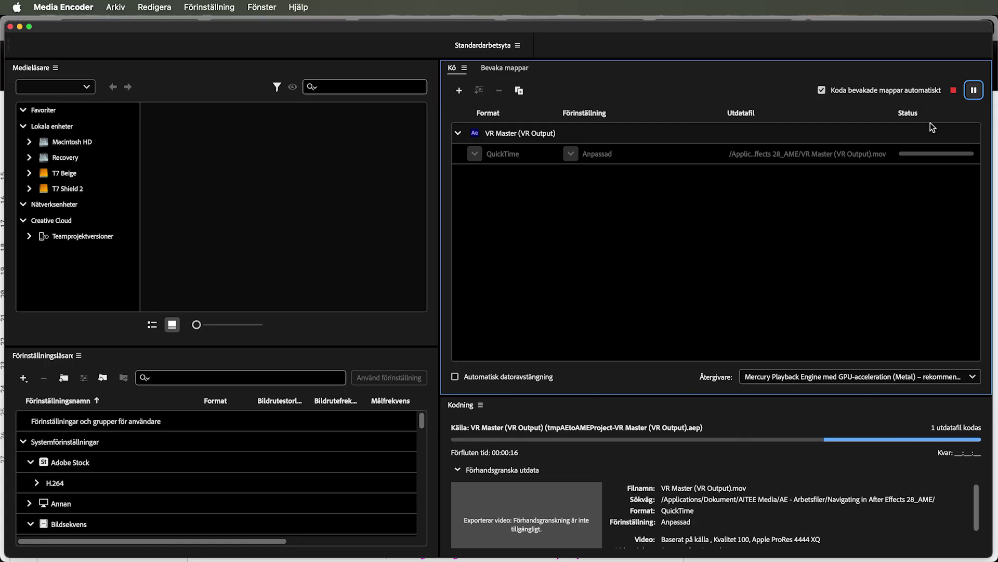
# Step: Stop encoding VR Master (VR Output) and close the Media Encoder window
pyautogui.click(951, 89)
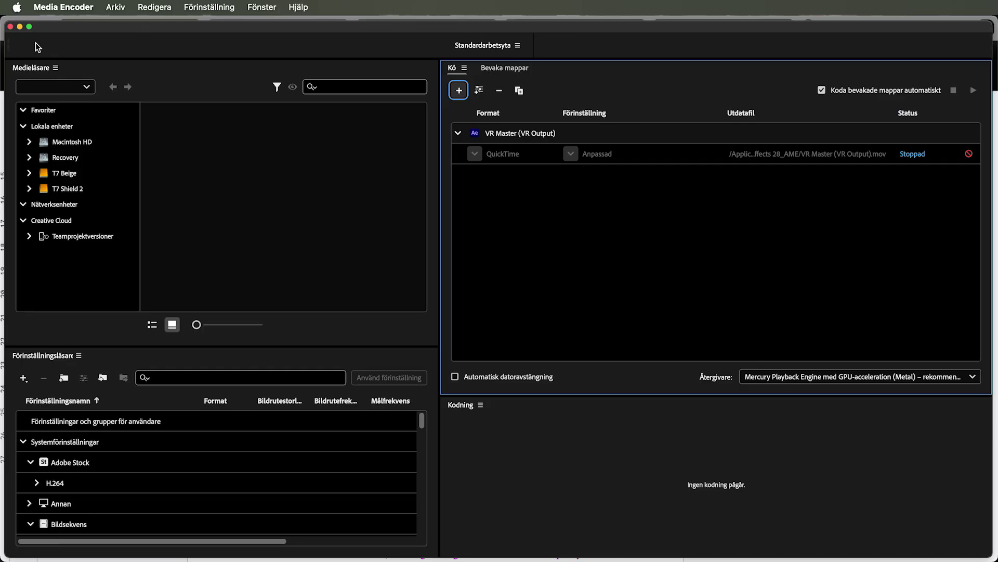
pyautogui.click(11, 27)
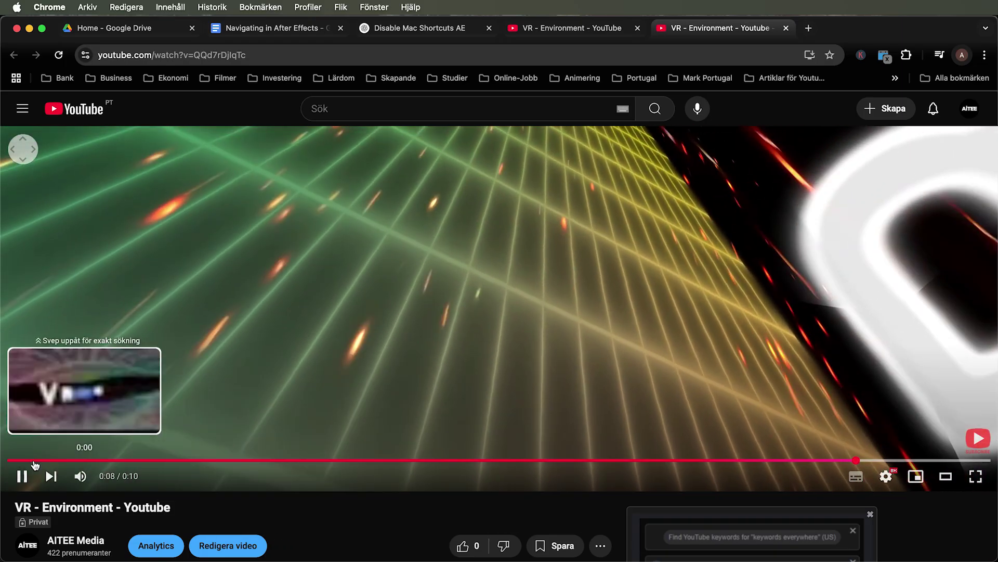
# Step: Replay the VR - Environment - Youtube video in Chrome from the beginning in full screen
pyautogui.moveTo(33, 461); pyautogui.dragTo(1, 462)
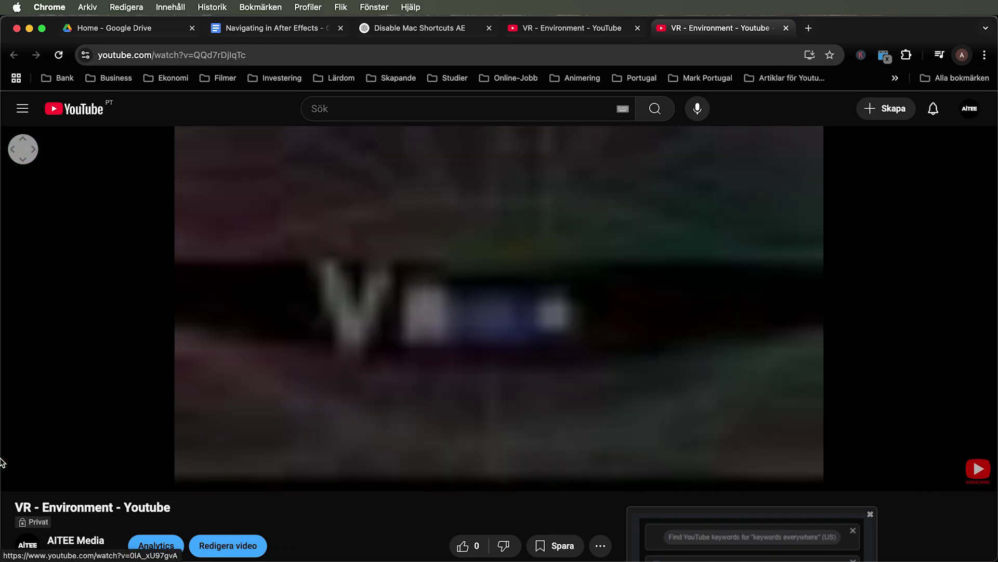
pyautogui.click(975, 477)
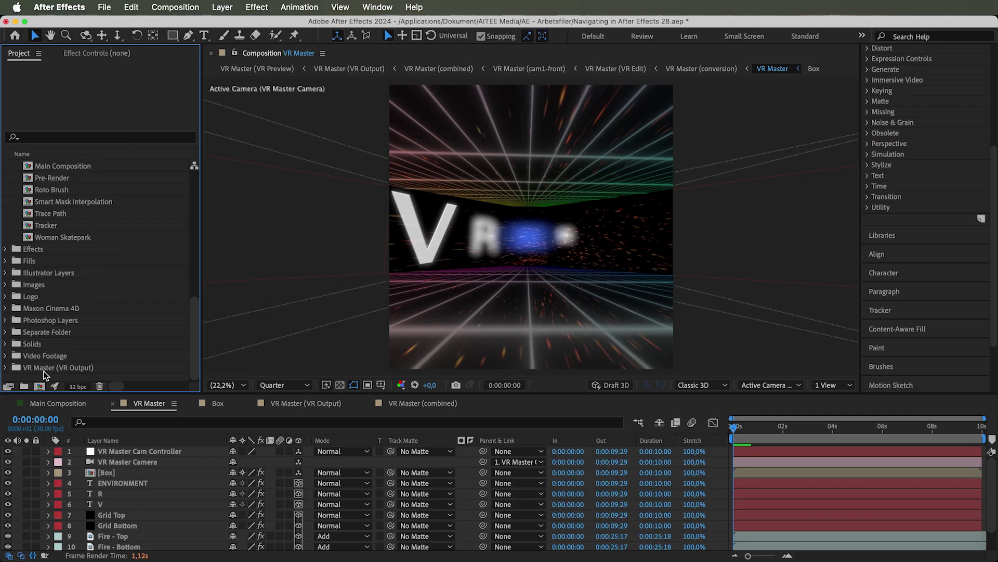
# Step: Delete the VR Master (VR Output) folder from the After Effects project and confirm the deletion
pyautogui.click(44, 372)
pyautogui.press('Delete')
pyautogui.press('Return')
# Step: Extract a cubemap from the VR Master composition with the conversion resolution at Ultra and edge blending off, and close the dialog
pyautogui.click(136, 408)
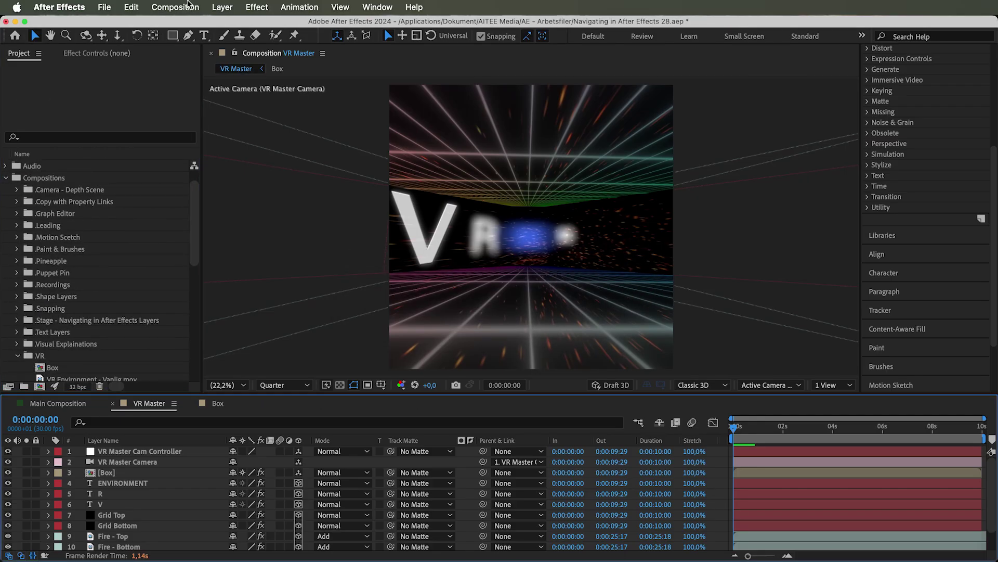
pyautogui.click(175, 7)
pyautogui.moveTo(307, 285)
pyautogui.click(408, 301)
pyautogui.click(438, 246)
pyautogui.scroll(-15, 493, 414)
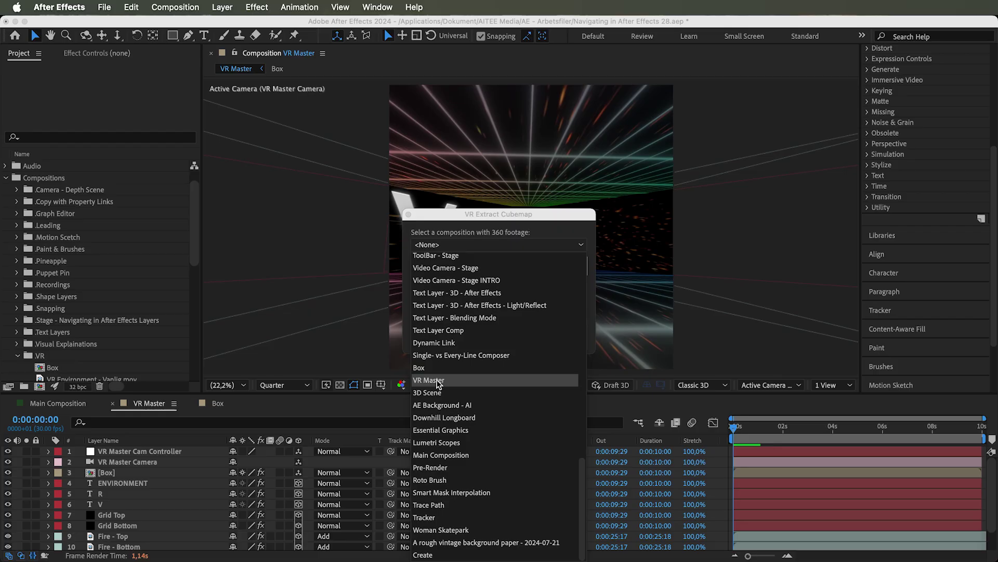
pyautogui.click(438, 380)
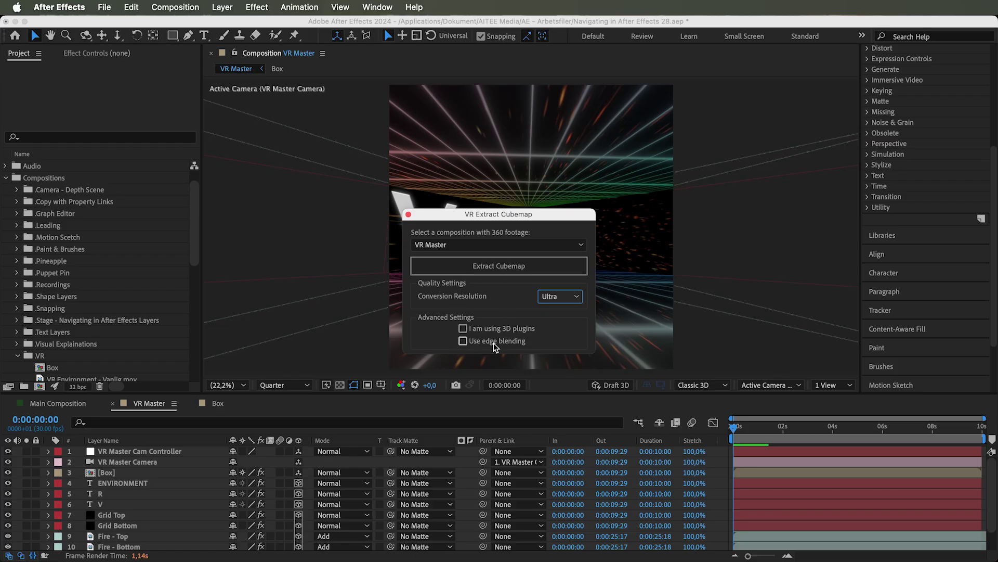
pyautogui.click(484, 268)
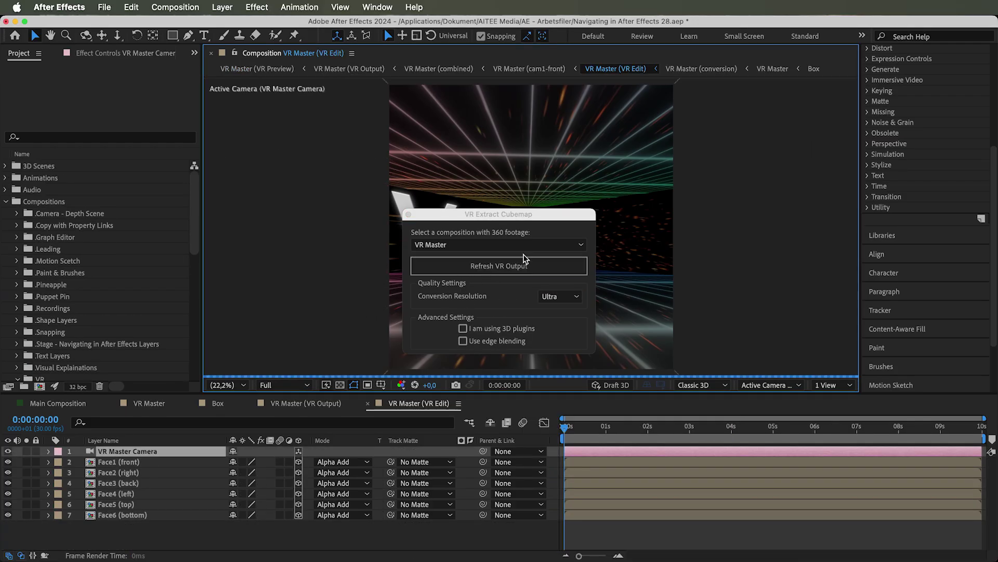
pyautogui.click(409, 214)
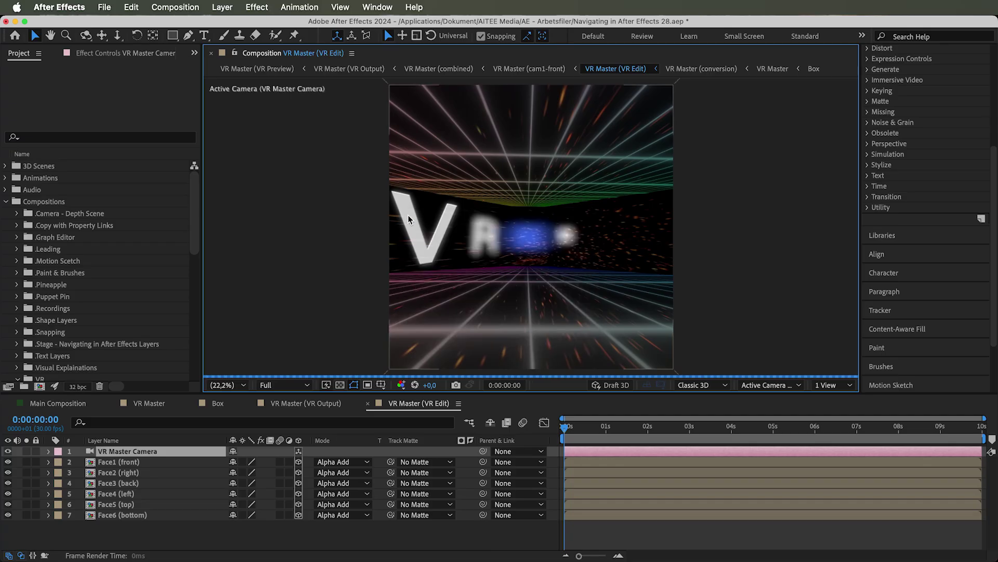
# Step: Set the VR Master (VR Edit) preview resolution to Quarter and look through its face layers, scrubbing to about 0:00:01:21
pyautogui.click(268, 385)
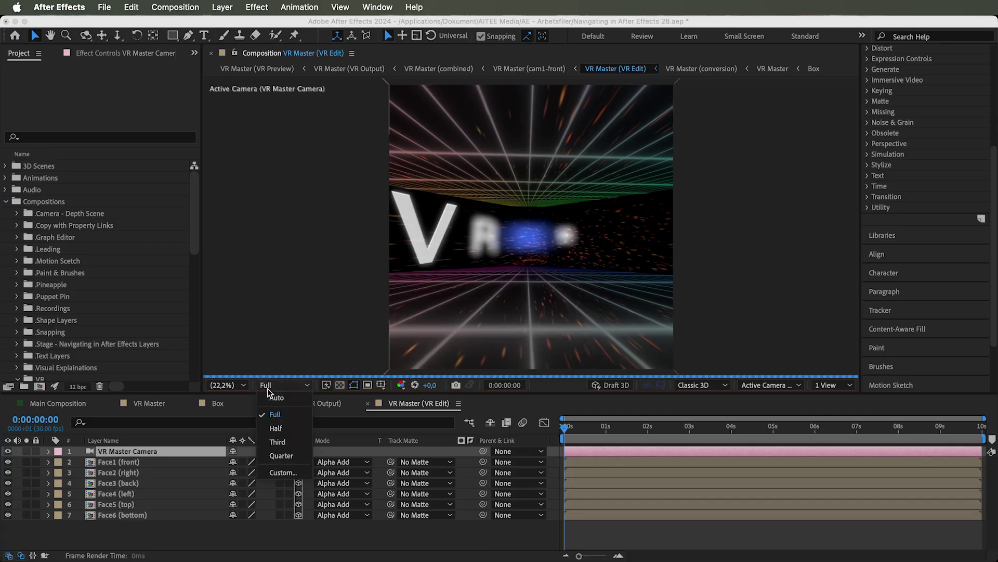
pyautogui.click(290, 457)
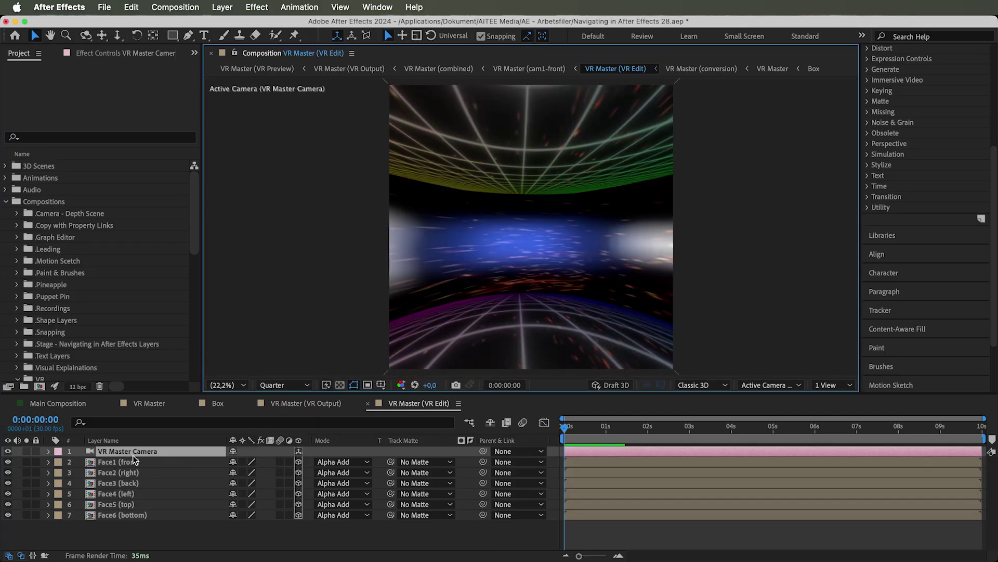
pyautogui.click(134, 462)
pyautogui.click(141, 473)
pyautogui.click(139, 483)
pyautogui.click(139, 505)
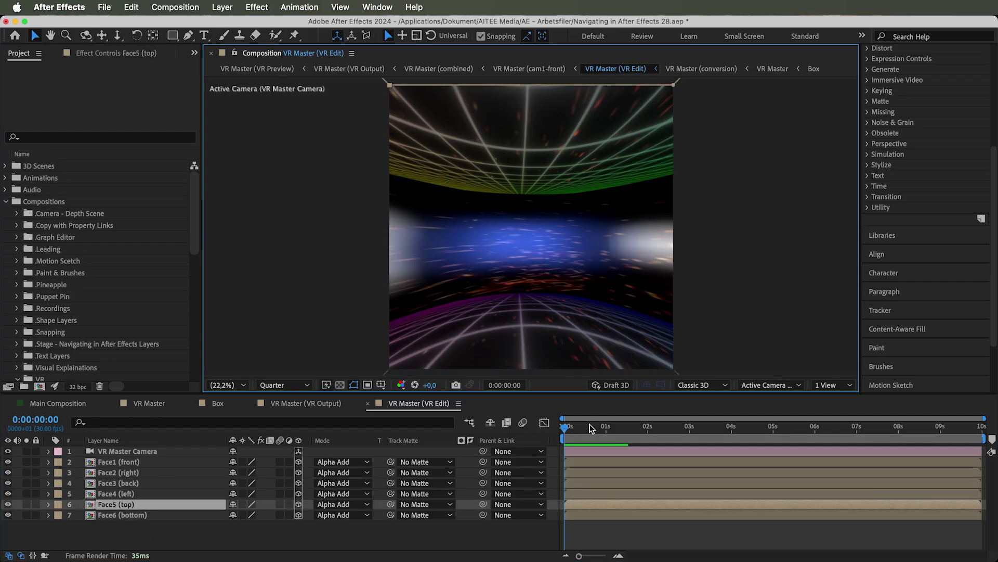
pyautogui.moveTo(580, 428); pyautogui.dragTo(636, 427)
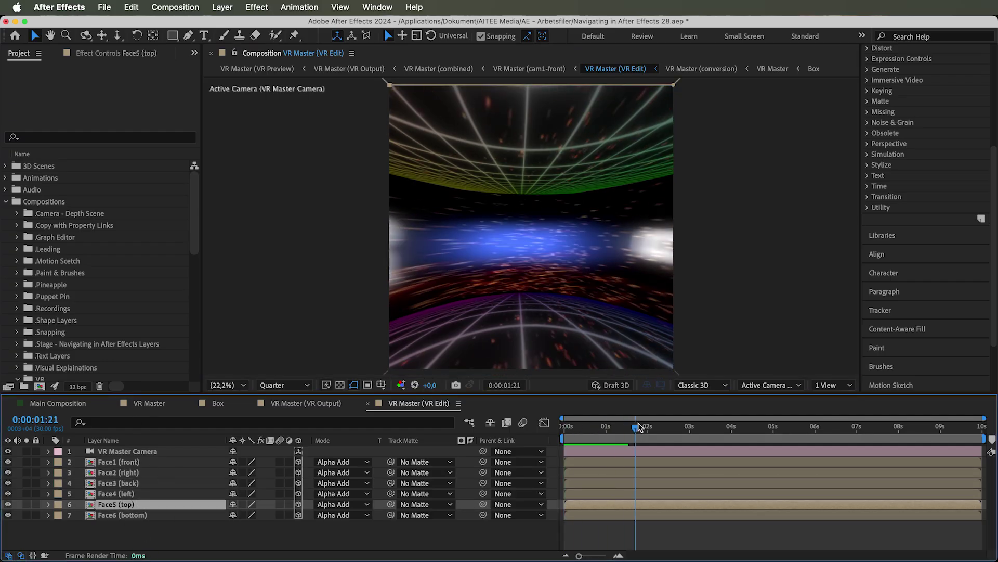
# Step: Switch the viewer to Custom View 1 and orbit around the cube of faces, scrubbing to about 0:00:01:23
pyautogui.click(770, 384)
pyautogui.click(767, 301)
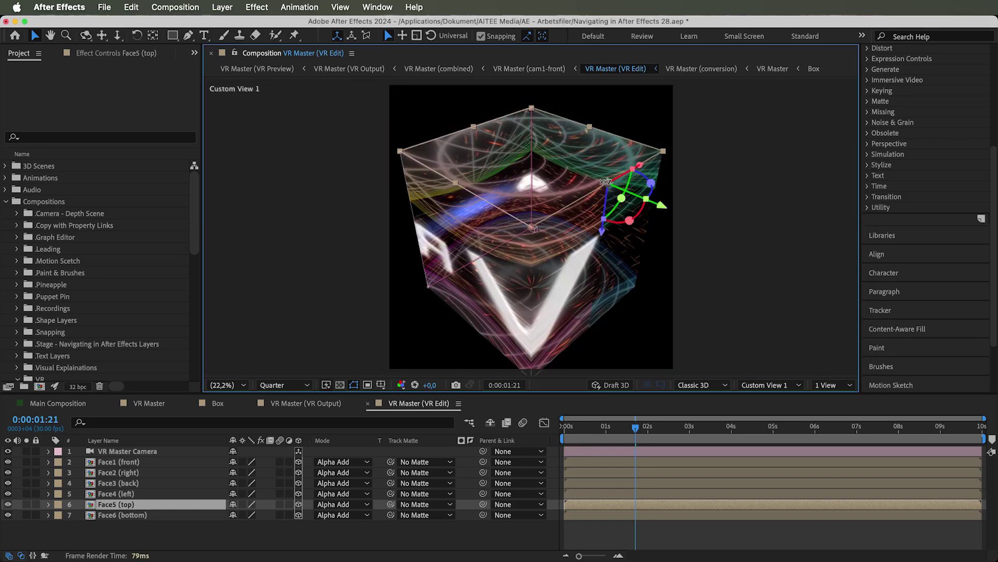
pyautogui.click(86, 36)
pyautogui.moveTo(513, 235); pyautogui.dragTo(587, 269)
pyautogui.click(619, 428)
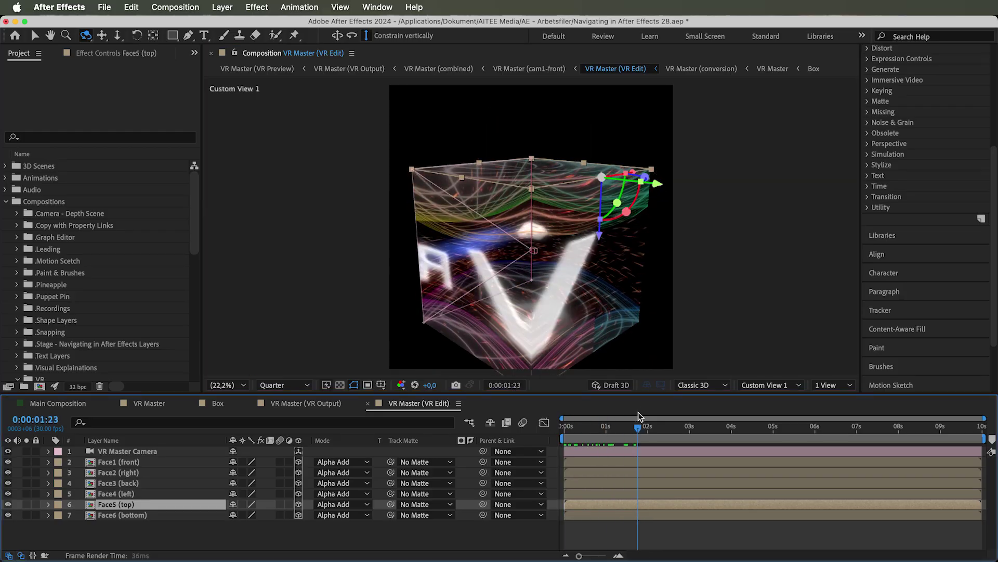
# Step: Inspect the extracted cube from other angles and distances by orbiting in Free Form, panning and dollying the custom view
pyautogui.click(337, 36)
pyautogui.moveTo(458, 208); pyautogui.dragTo(432, 280)
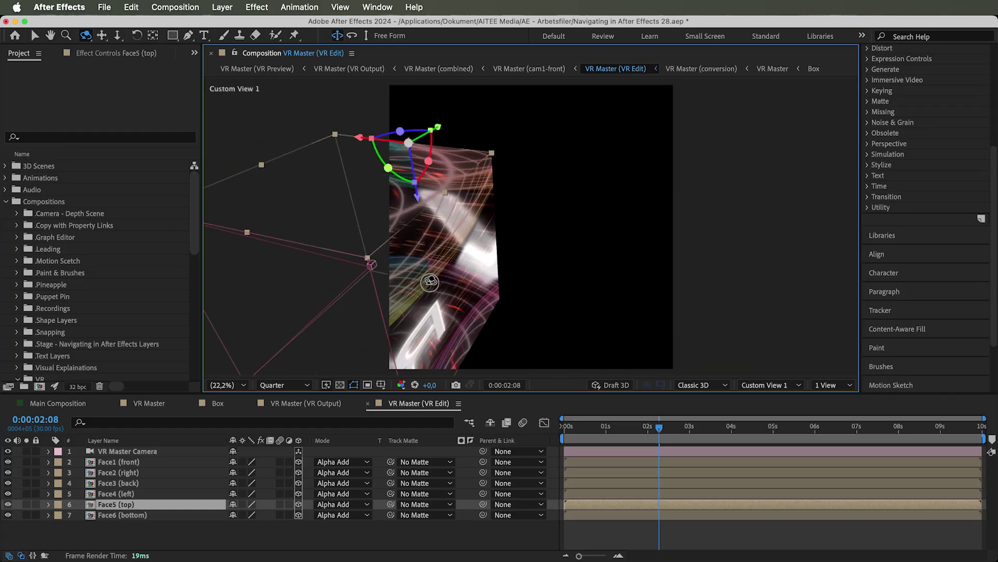
pyautogui.click(102, 36)
pyautogui.moveTo(364, 290); pyautogui.dragTo(540, 245)
pyautogui.click(118, 37)
pyautogui.moveTo(522, 279); pyautogui.dragTo(535, 329)
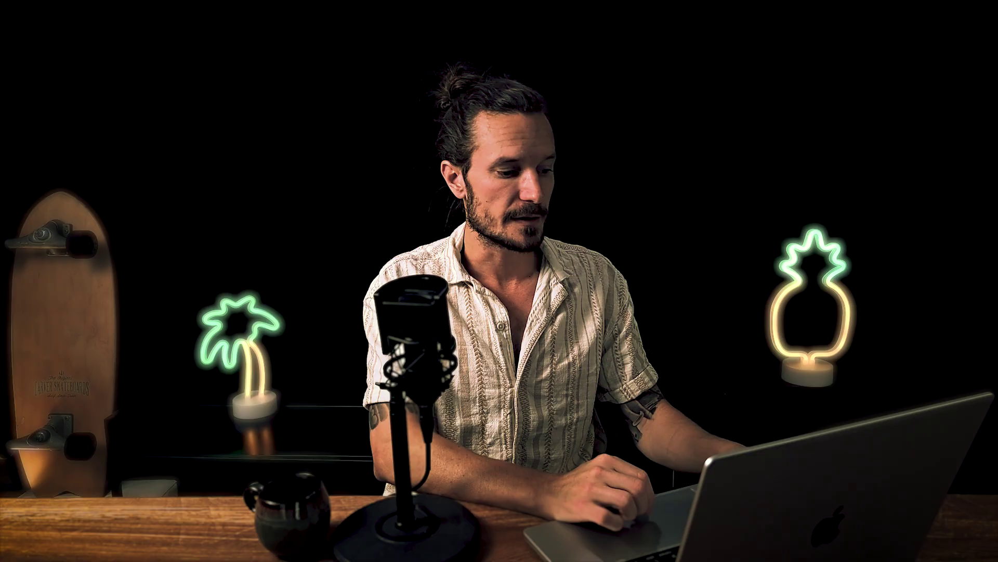